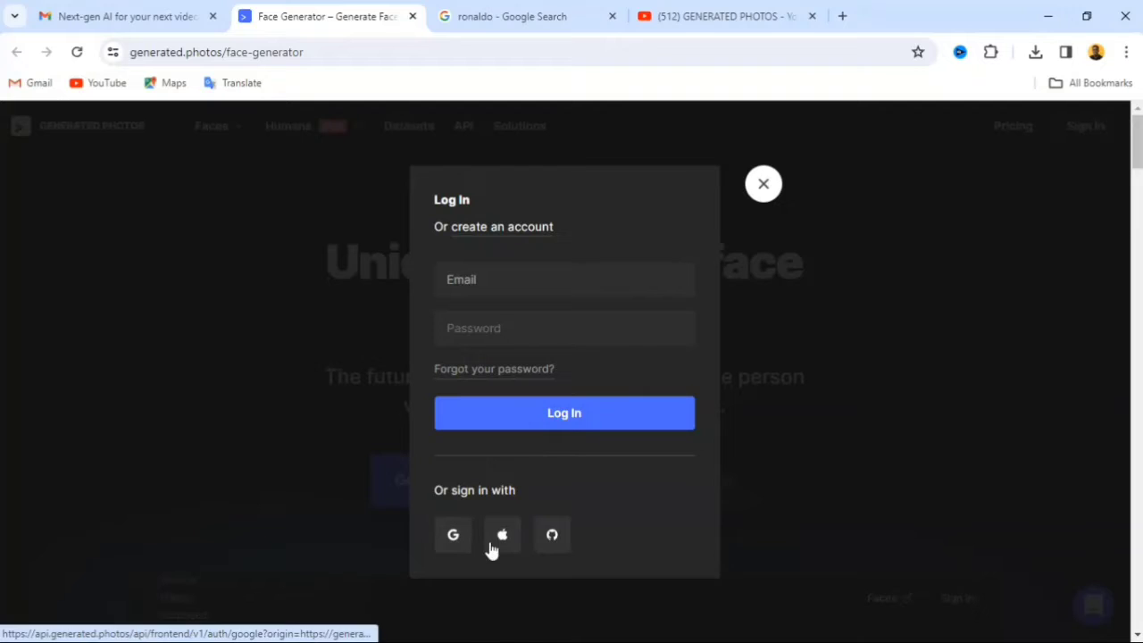
- Log in to Generated Photos through the Google sign-in and check the account menu
{"action": "left_click", "coordinate": [521, 537]}
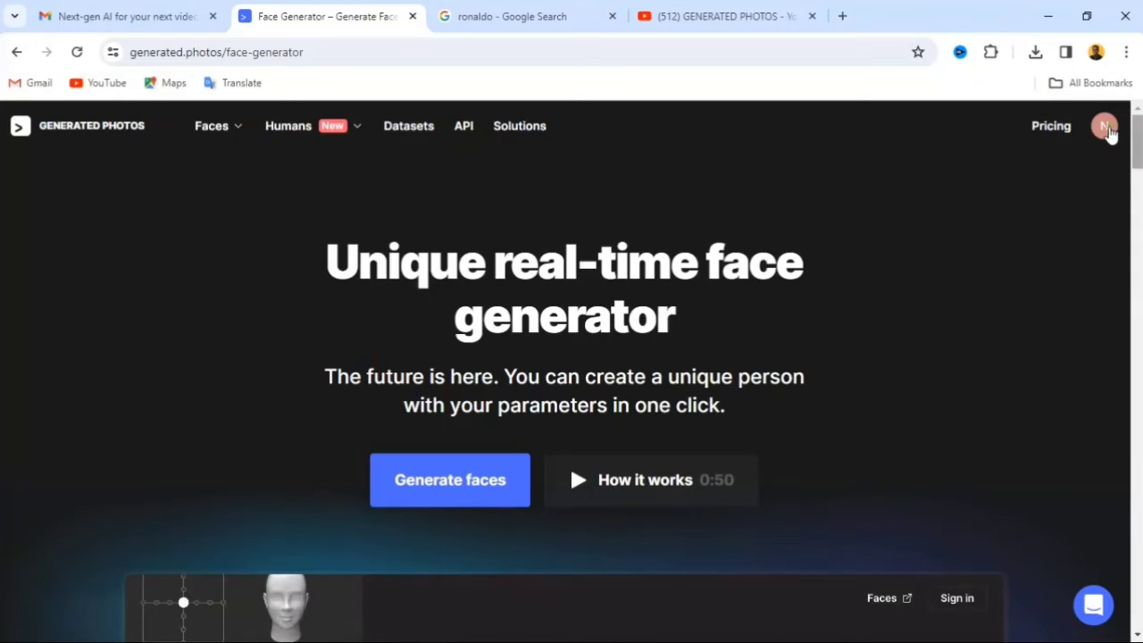
{"action": "left_click", "coordinate": [1104, 125]}
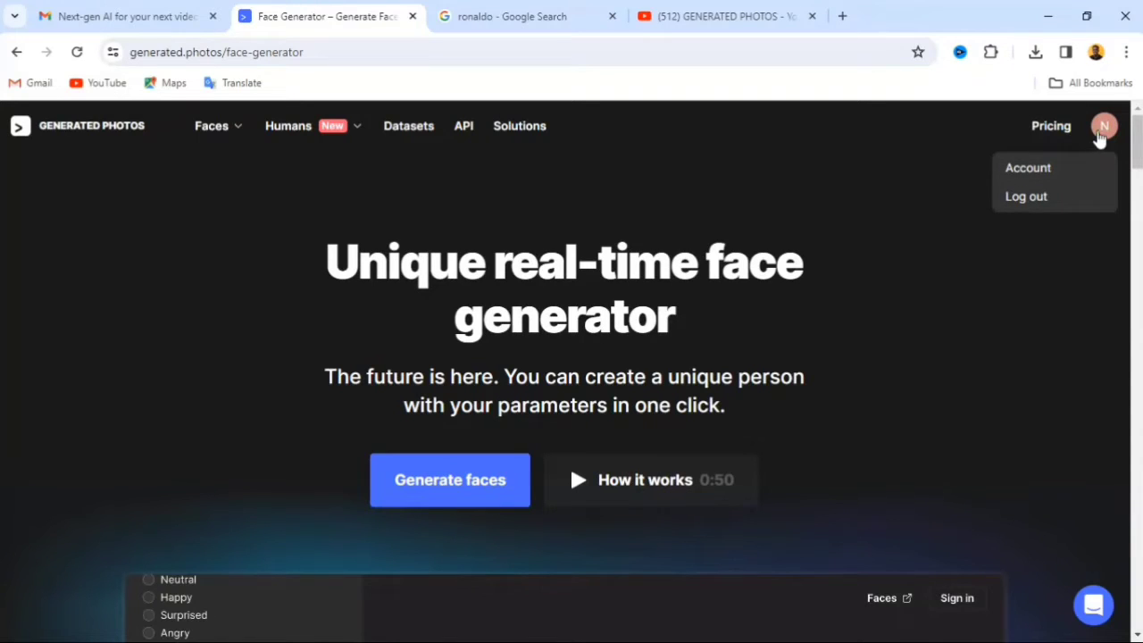
{"action": "left_click", "coordinate": [1102, 135]}
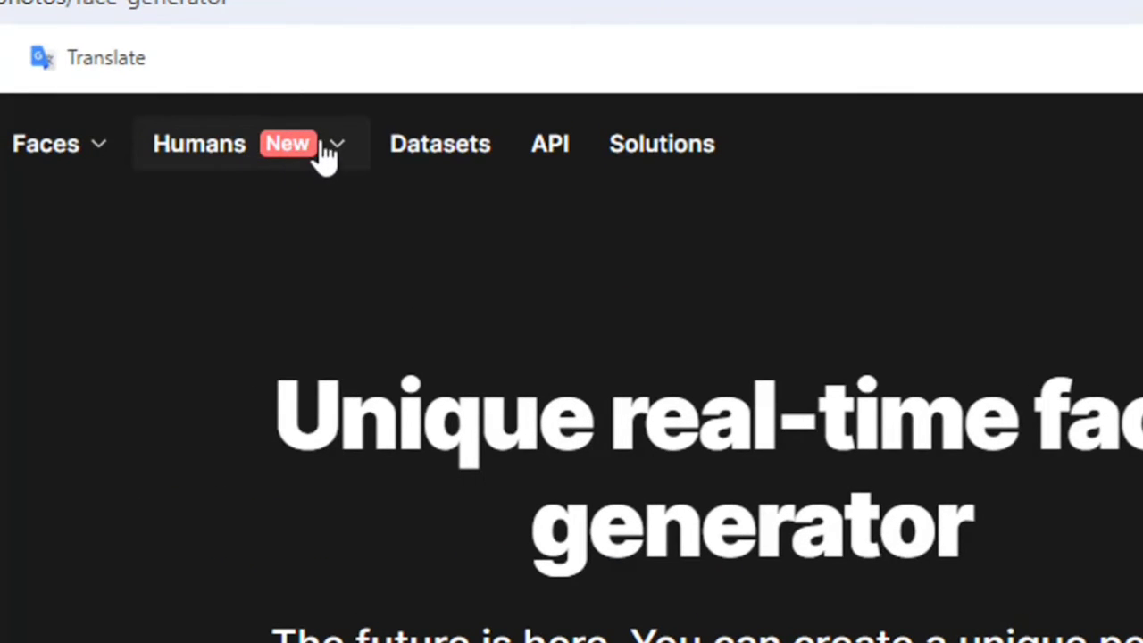
- Open the free Human Generator page, view its preview, and start creating a human
{"action": "left_click", "coordinate": [329, 154]}
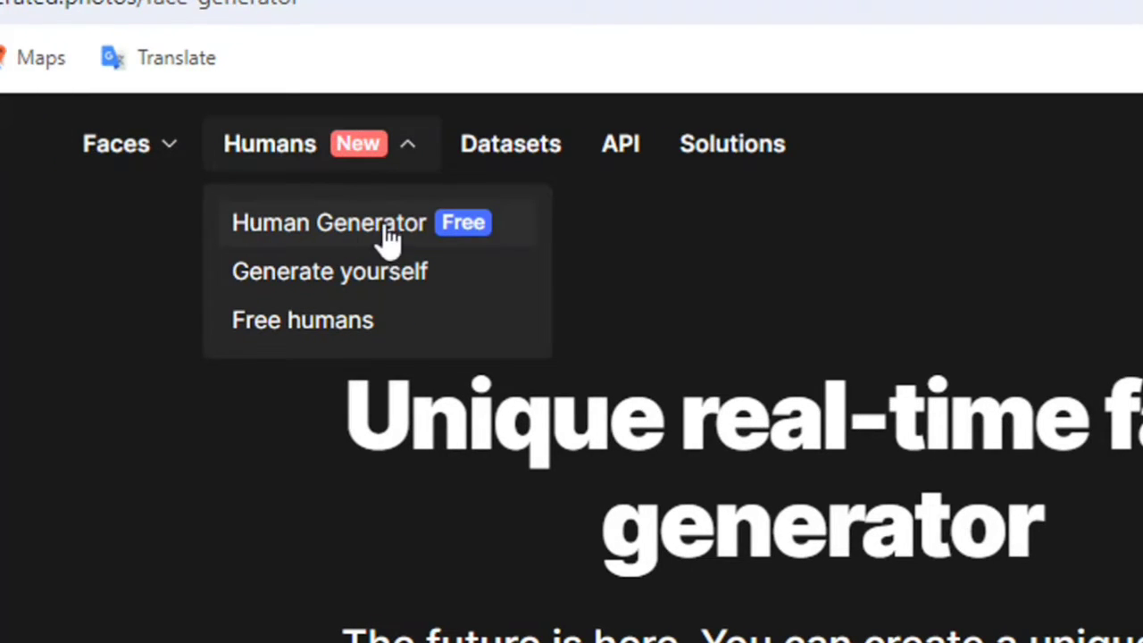
{"action": "left_click", "coordinate": [335, 237]}
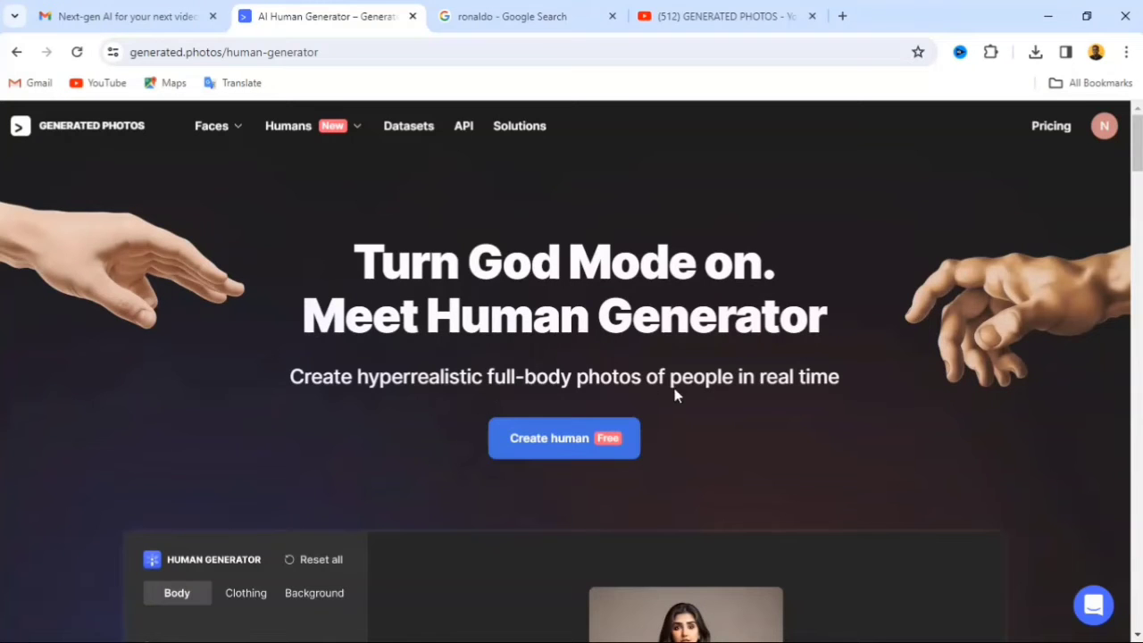
{"action": "scroll", "coordinate": [667, 388], "scroll_direction": "down", "scroll_amount": 3}
{"action": "scroll", "coordinate": [579, 402], "scroll_direction": "down", "scroll_amount": 1}
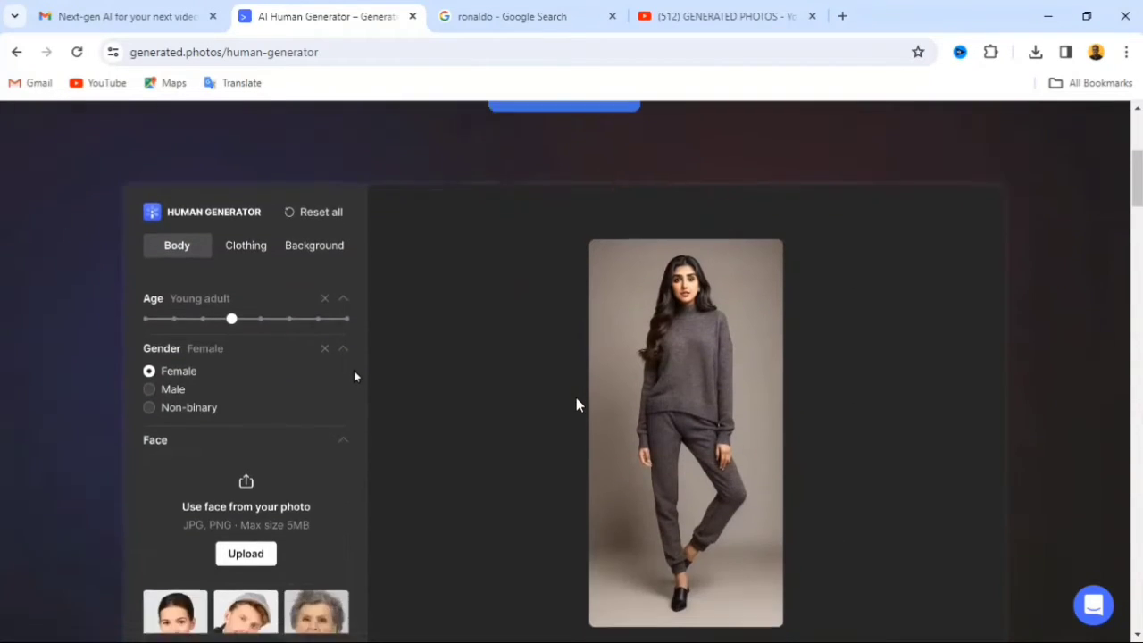
{"action": "scroll", "coordinate": [576, 404], "scroll_direction": "down", "scroll_amount": 2}
{"action": "scroll", "coordinate": [440, 350], "scroll_direction": "up", "scroll_amount": 1}
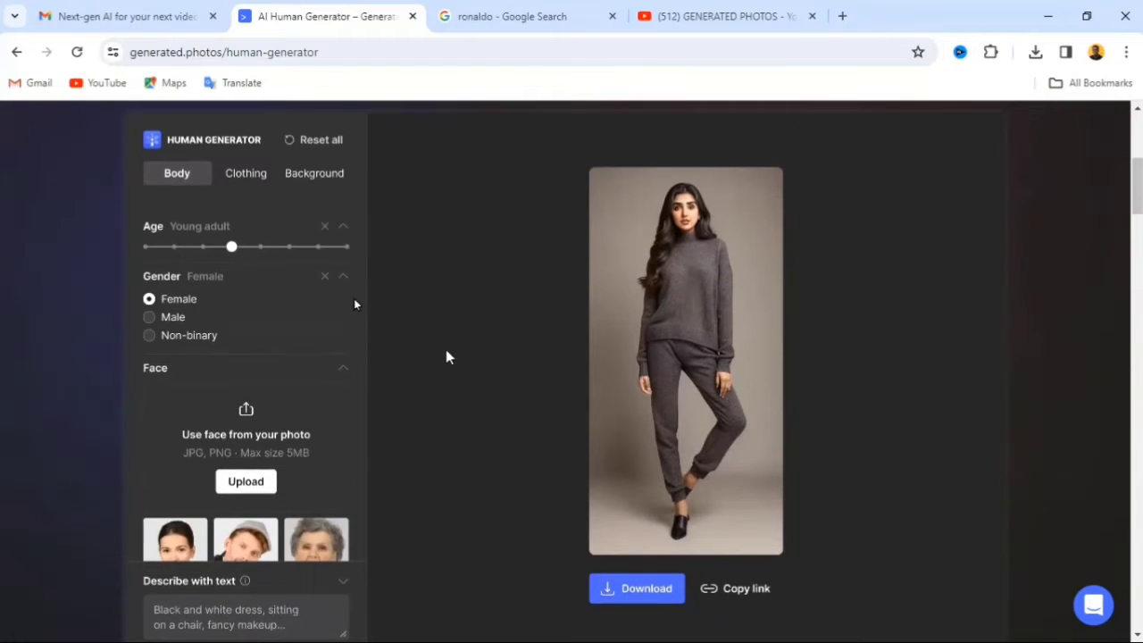
{"action": "scroll", "coordinate": [447, 379], "scroll_direction": "up", "scroll_amount": 5}
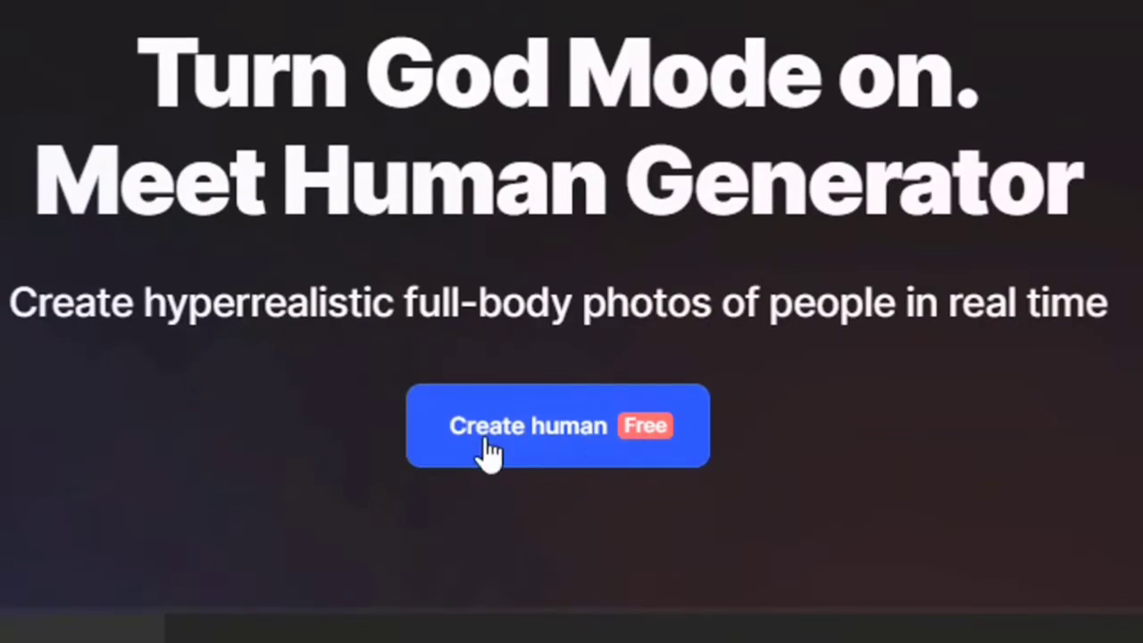
{"action": "left_click", "coordinate": [632, 439]}
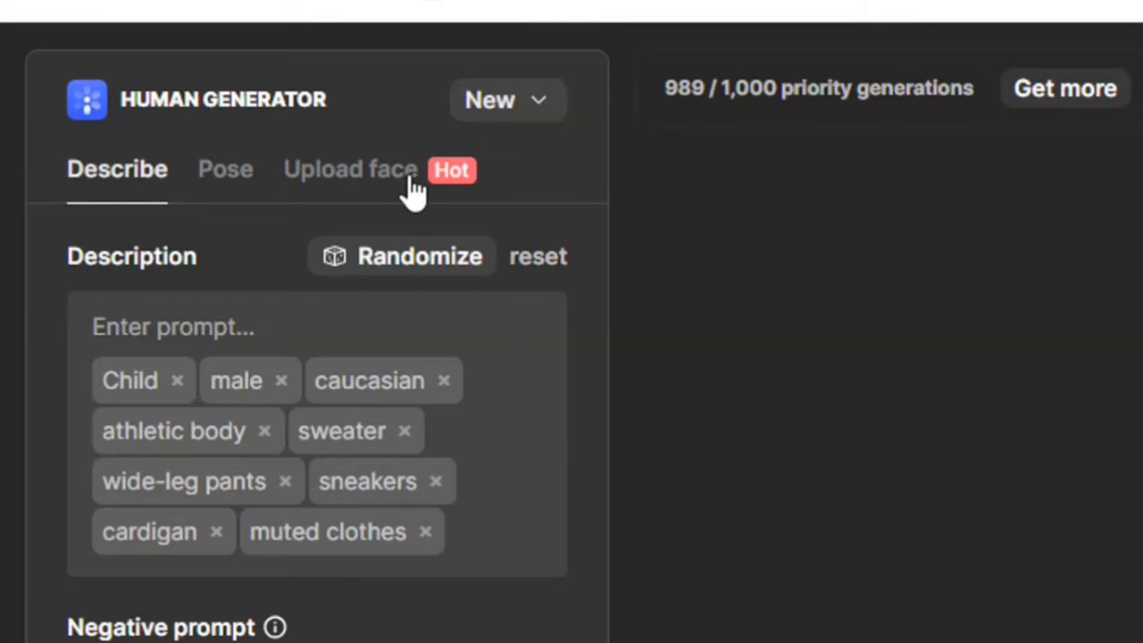
- Examine the options for a new human, the description attributes from gender to footwear, and the pose uploads and gallery
{"action": "left_click", "coordinate": [504, 107]}
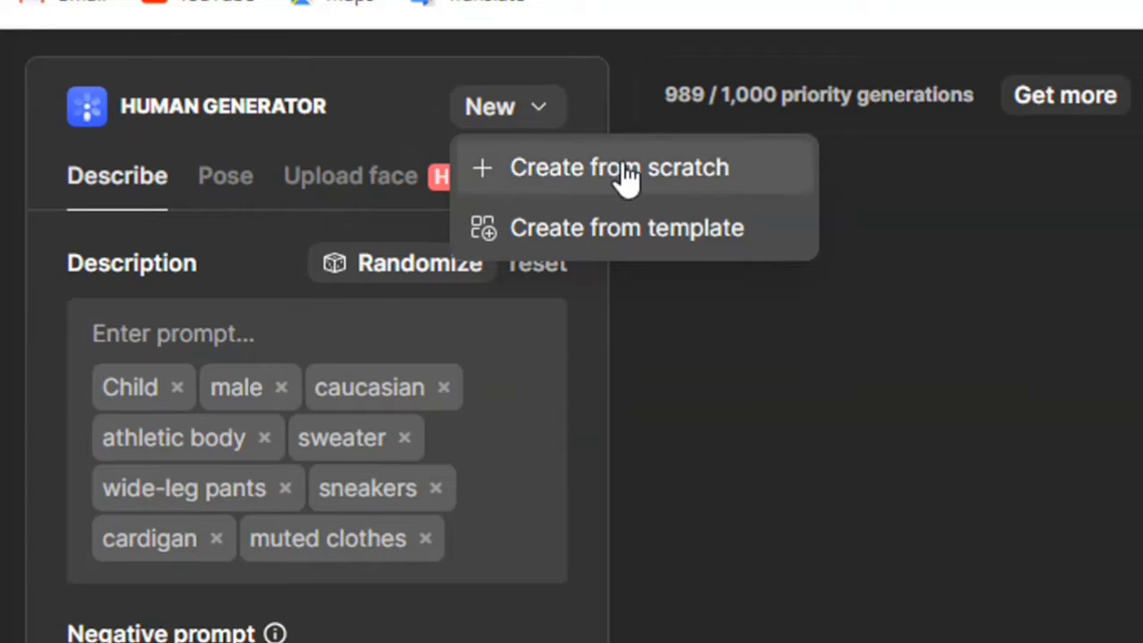
{"action": "left_click", "coordinate": [544, 125]}
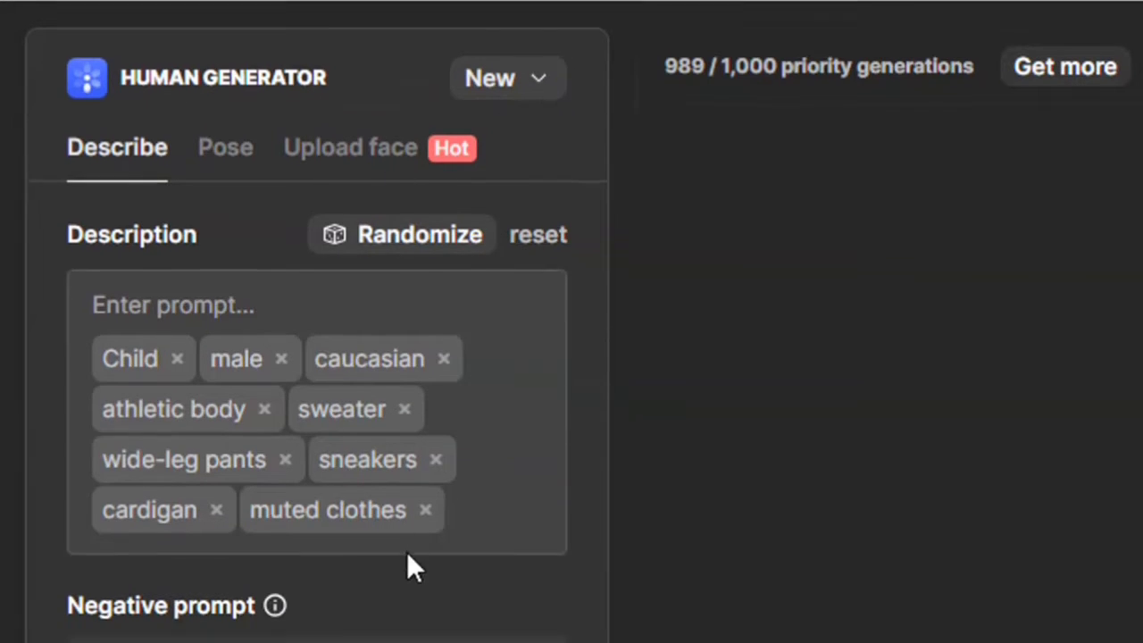
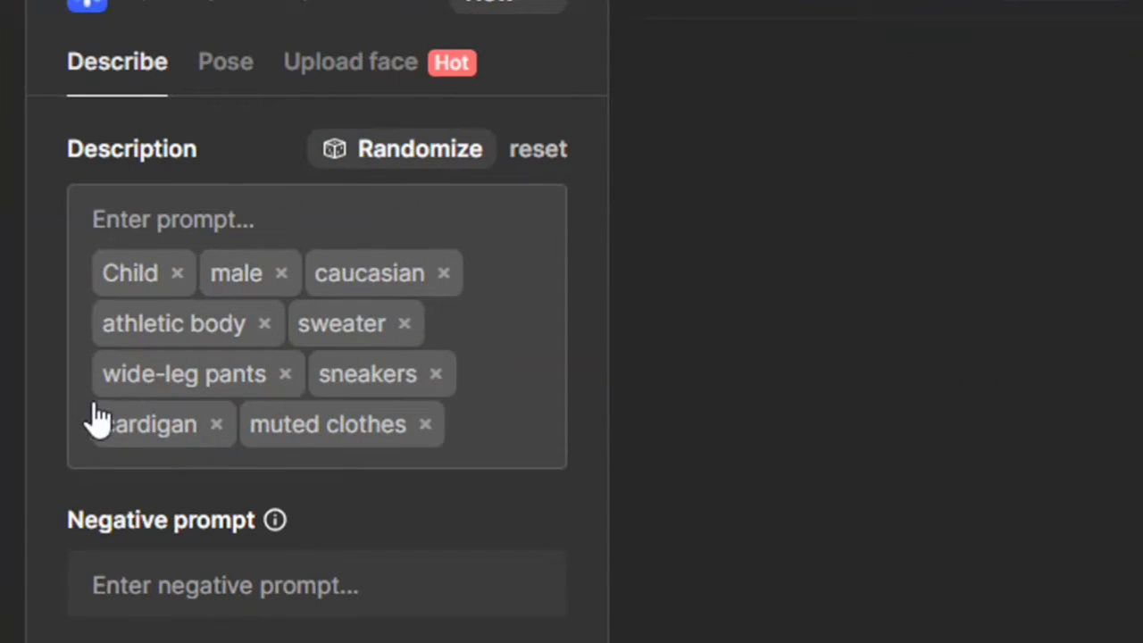
{"action": "scroll", "coordinate": [137, 477], "scroll_direction": "down", "scroll_amount": 3}
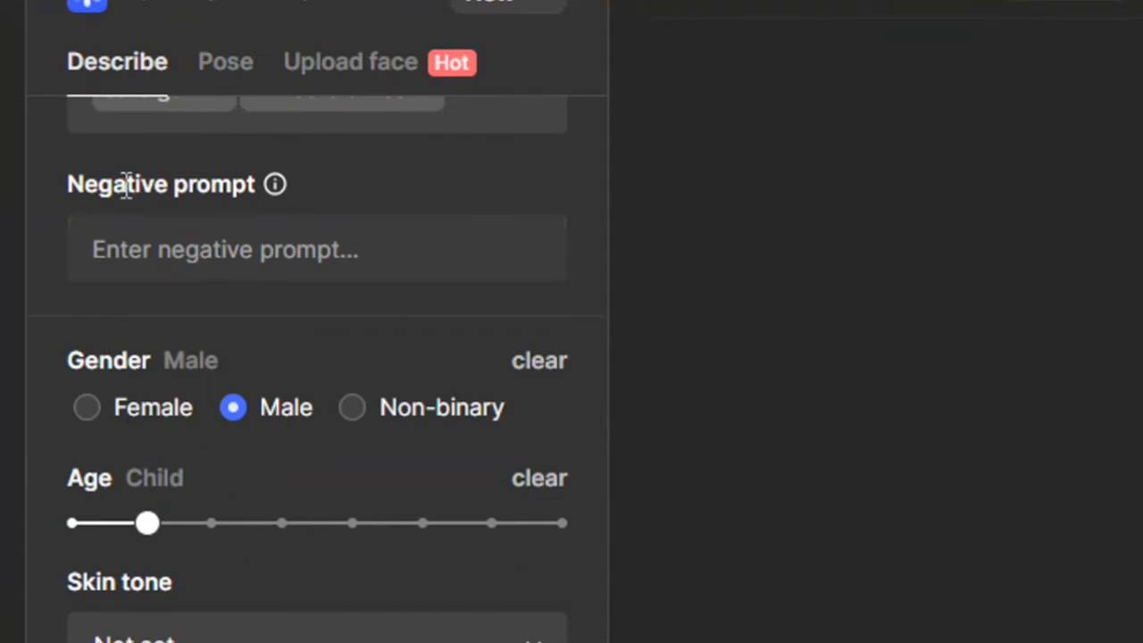
{"action": "scroll", "coordinate": [231, 319], "scroll_direction": "down", "scroll_amount": 2}
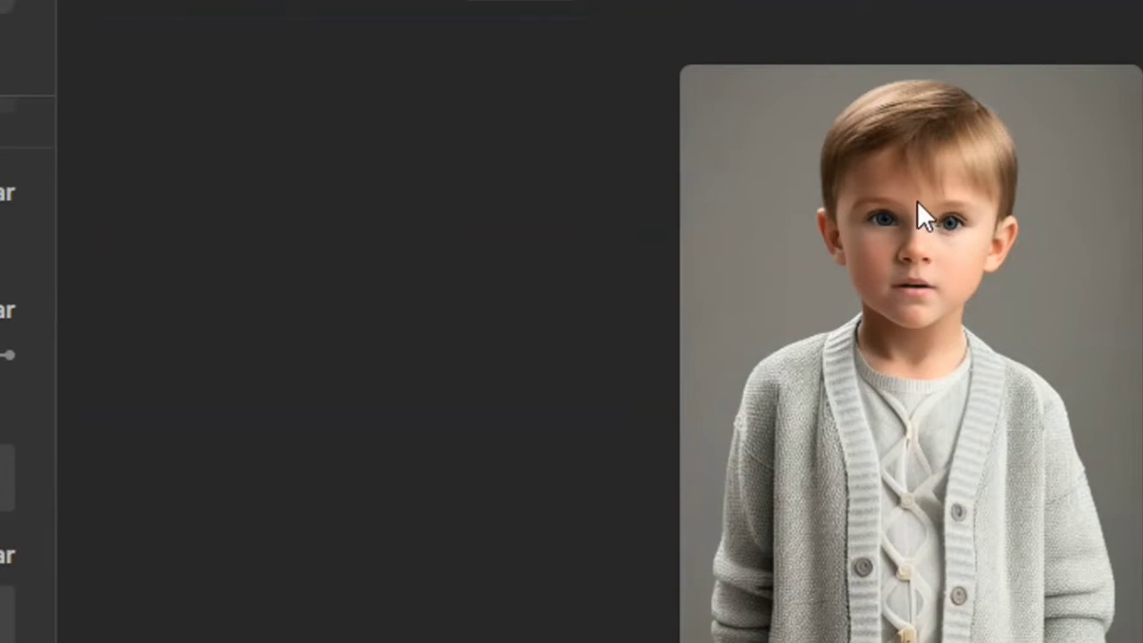
{"action": "scroll", "coordinate": [195, 298], "scroll_direction": "down", "scroll_amount": 2}
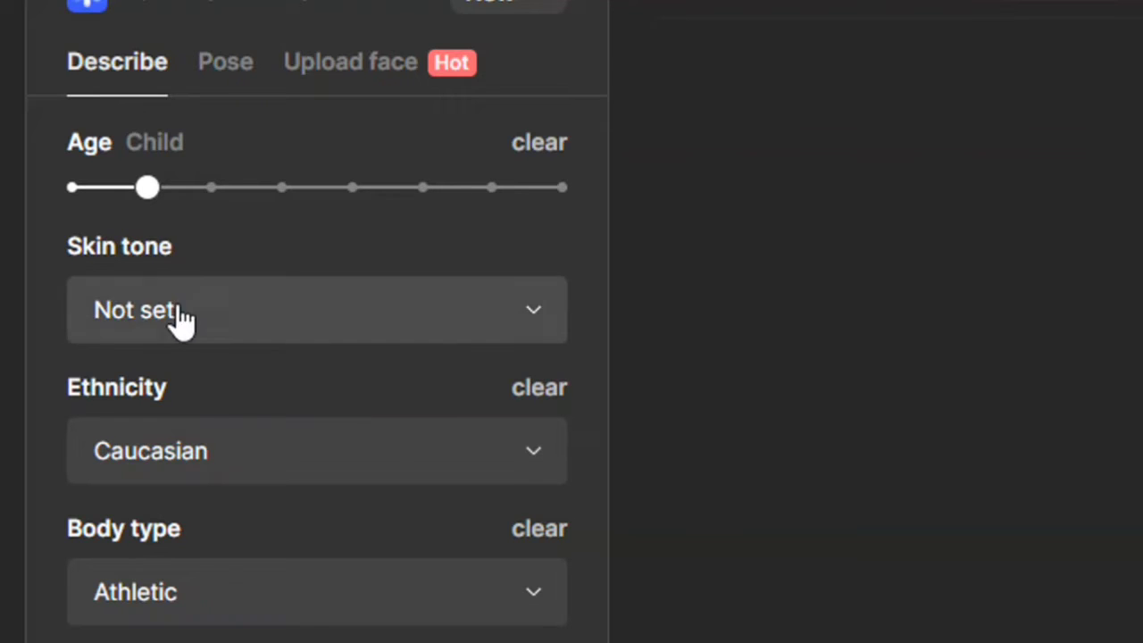
{"action": "scroll", "coordinate": [237, 348], "scroll_direction": "down", "scroll_amount": 6}
{"action": "scroll", "coordinate": [280, 224], "scroll_direction": "down", "scroll_amount": 4}
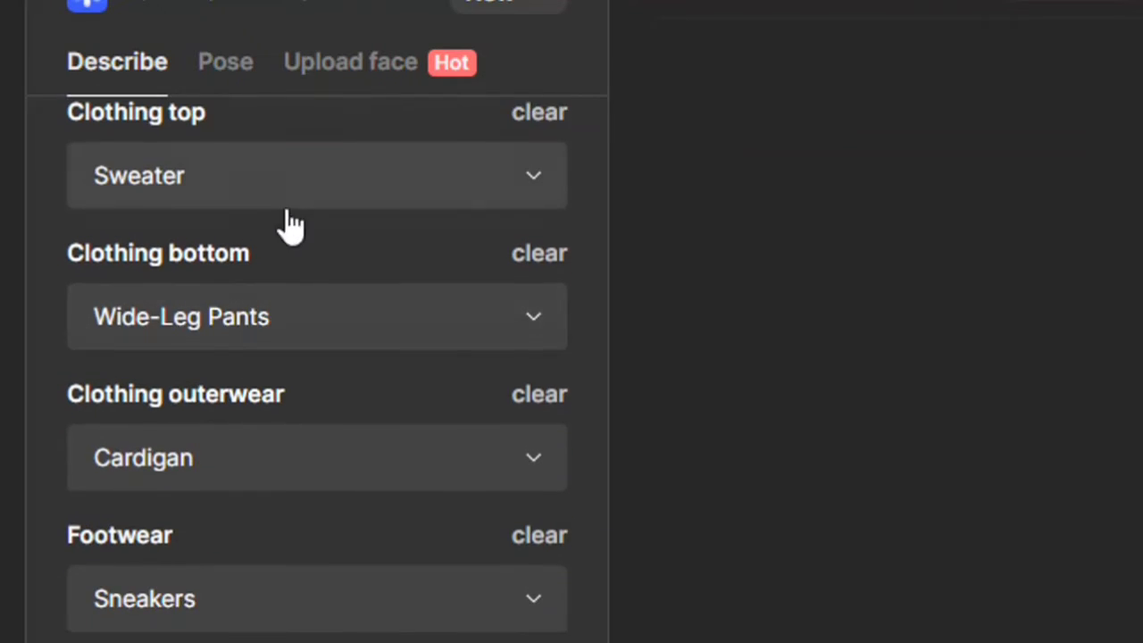
{"action": "scroll", "coordinate": [299, 272], "scroll_direction": "up", "scroll_amount": 12}
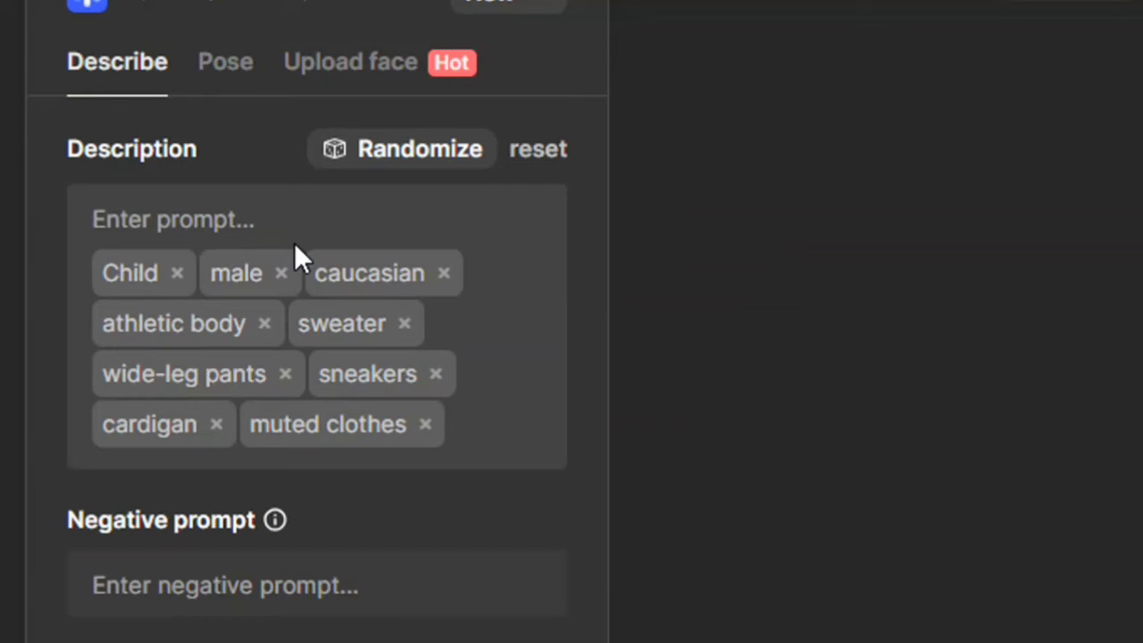
{"action": "left_click", "coordinate": [228, 108]}
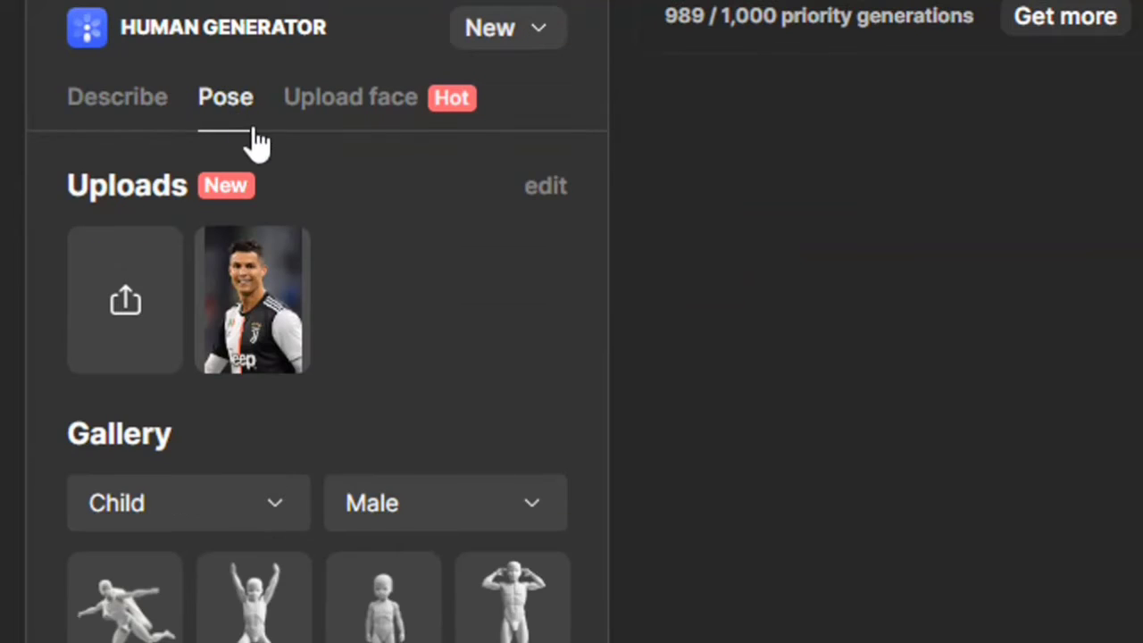
{"action": "left_click", "coordinate": [319, 118]}
{"action": "left_click", "coordinate": [145, 101]}
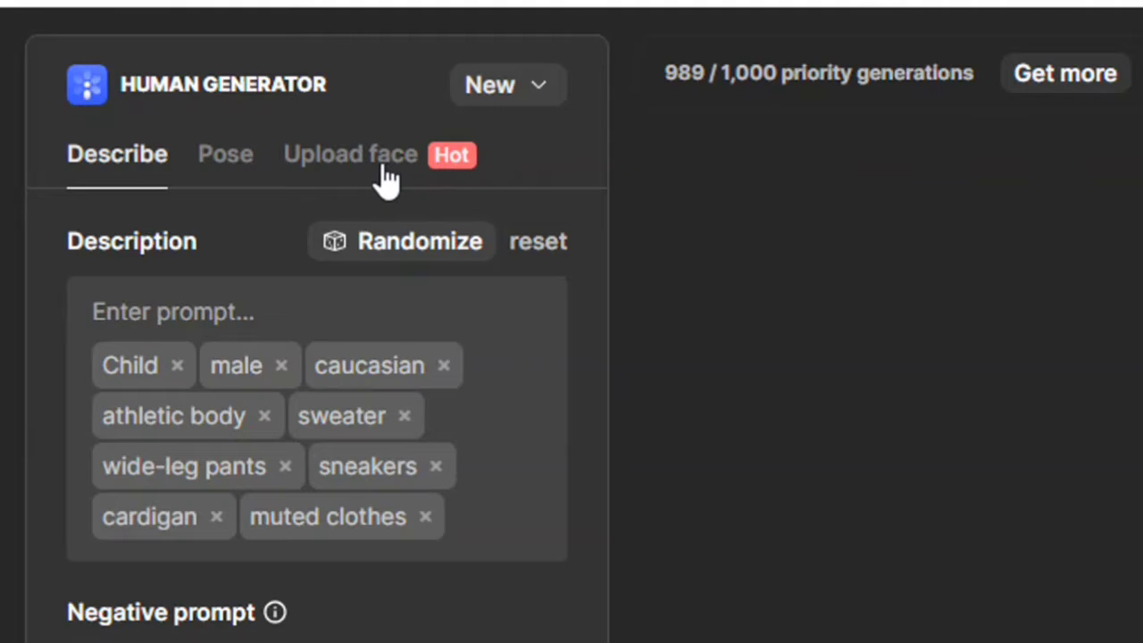
- Upload the photo "images (1)" from Downloads as the face and update the human with it
{"action": "left_click", "coordinate": [383, 175]}
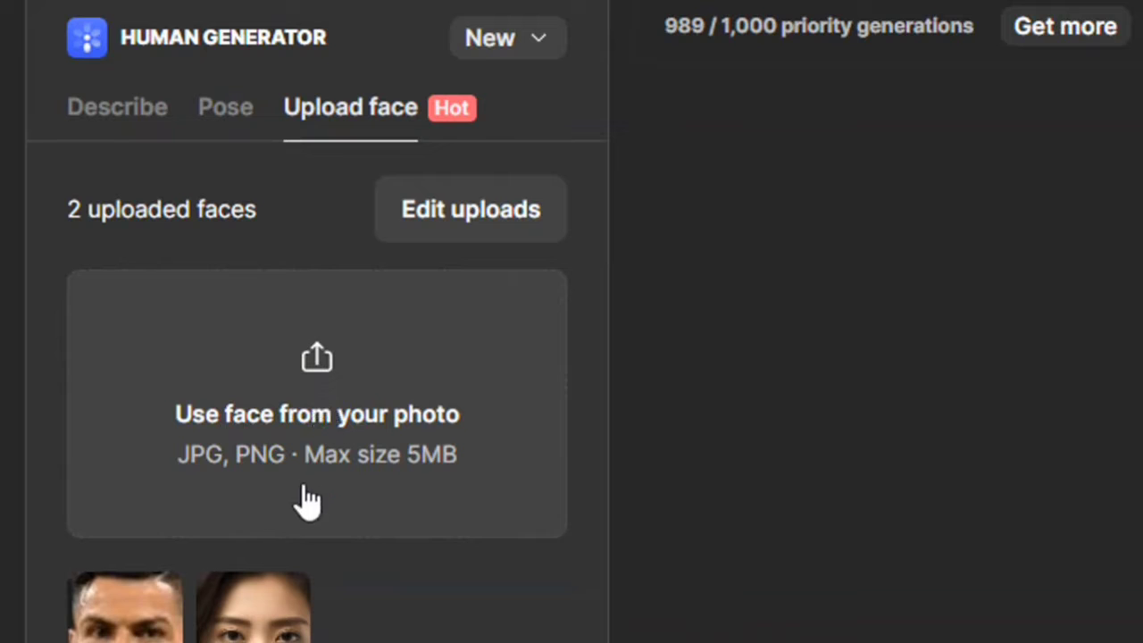
{"action": "left_click", "coordinate": [333, 406]}
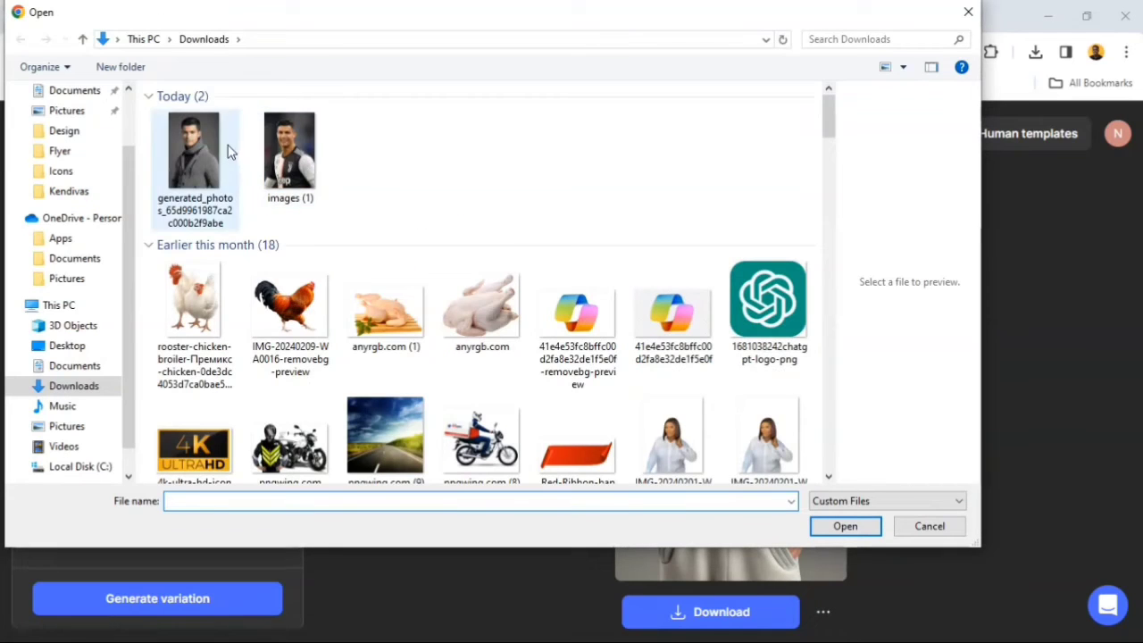
{"action": "left_click", "coordinate": [320, 171]}
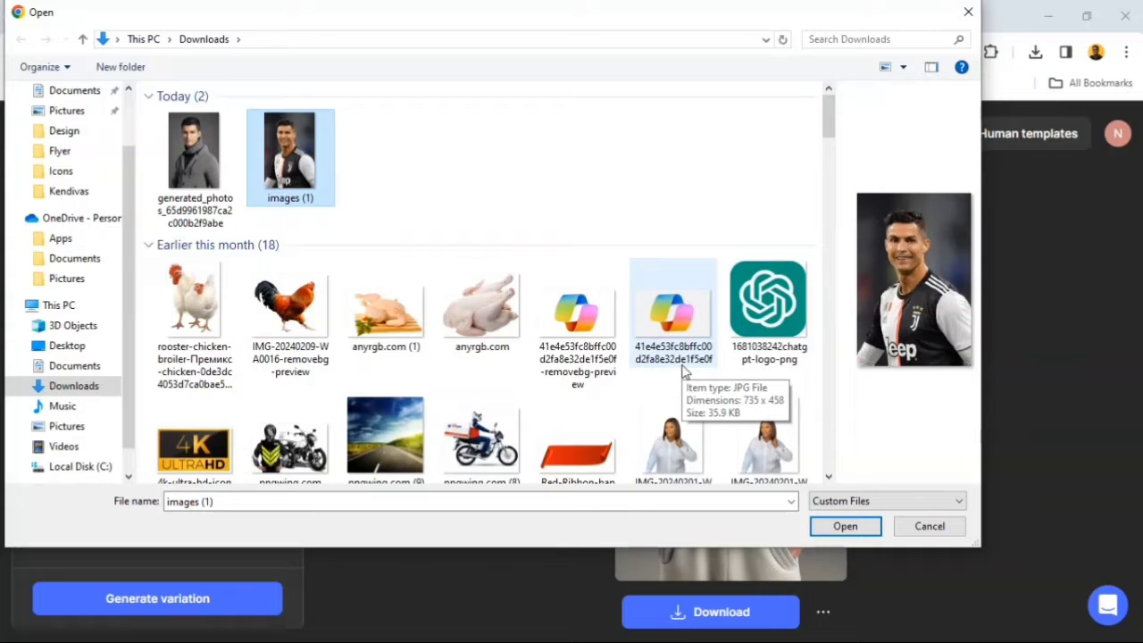
{"action": "left_click", "coordinate": [843, 526]}
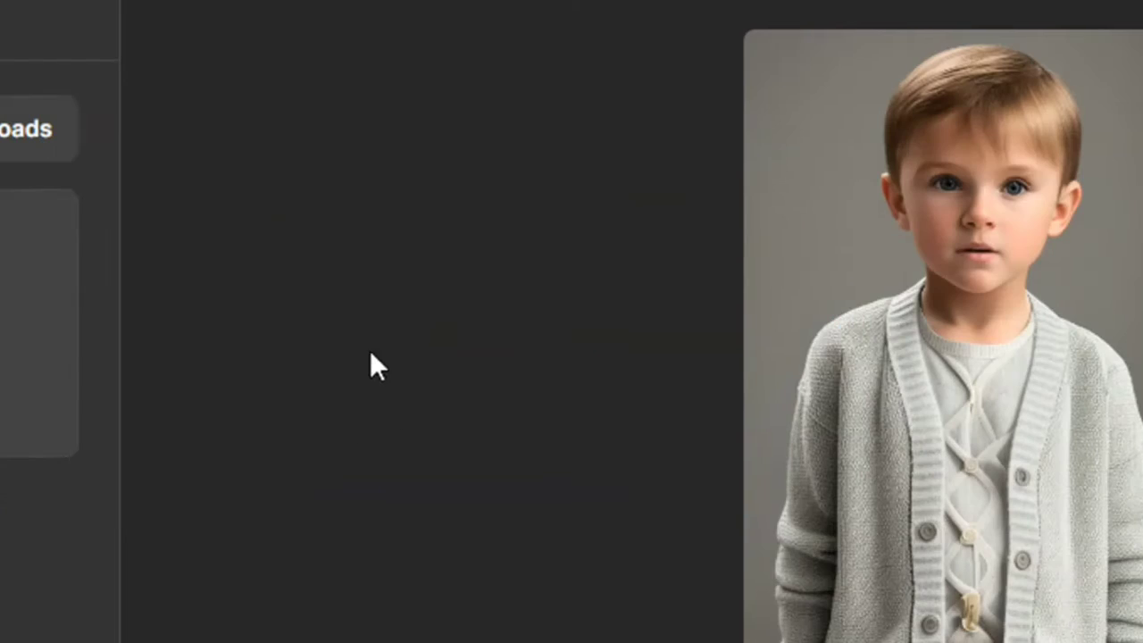
{"action": "scroll", "coordinate": [304, 496], "scroll_direction": "down", "scroll_amount": 2}
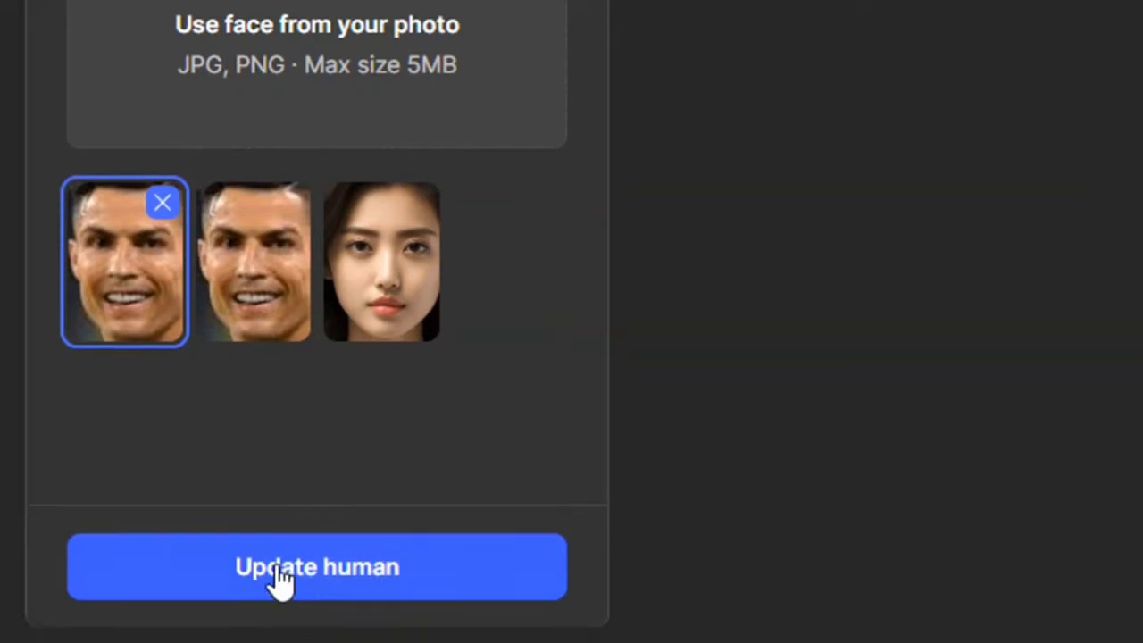
{"action": "left_click", "coordinate": [334, 566]}
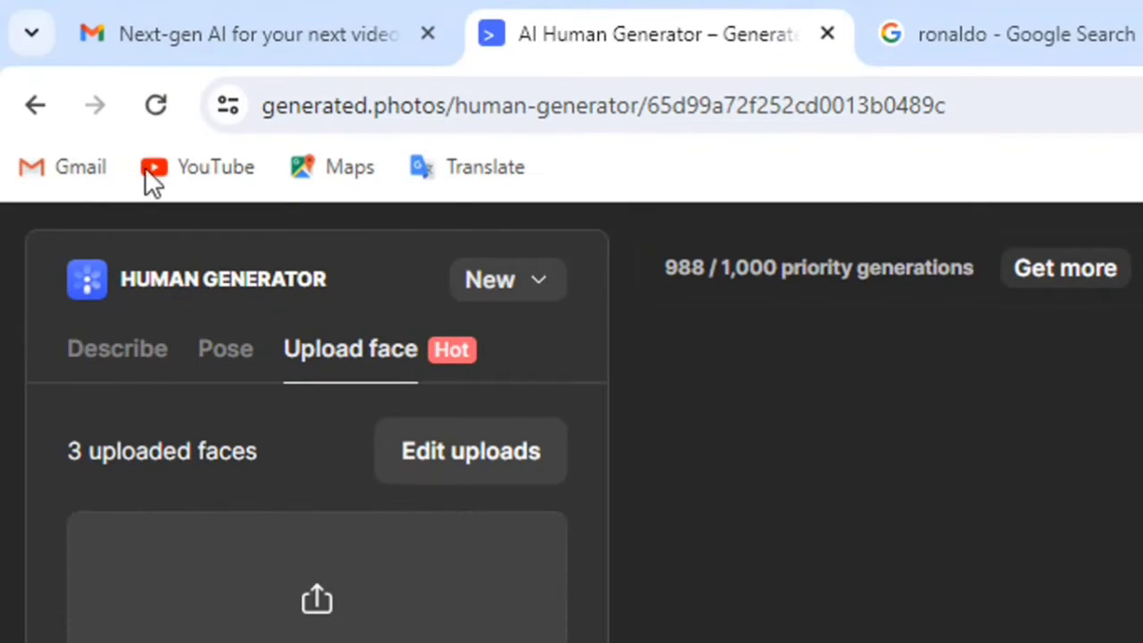
- Enter "no white shirt" as the negative prompt in the human's description settings
{"action": "left_click", "coordinate": [57, 313]}
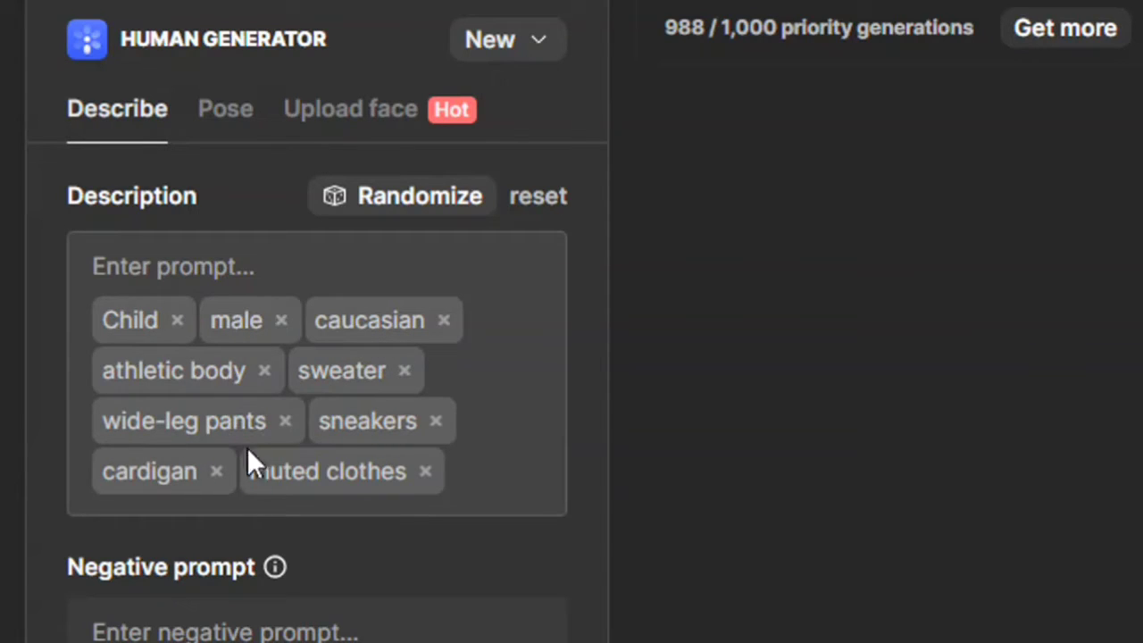
{"action": "scroll", "coordinate": [298, 434], "scroll_direction": "down", "scroll_amount": 2}
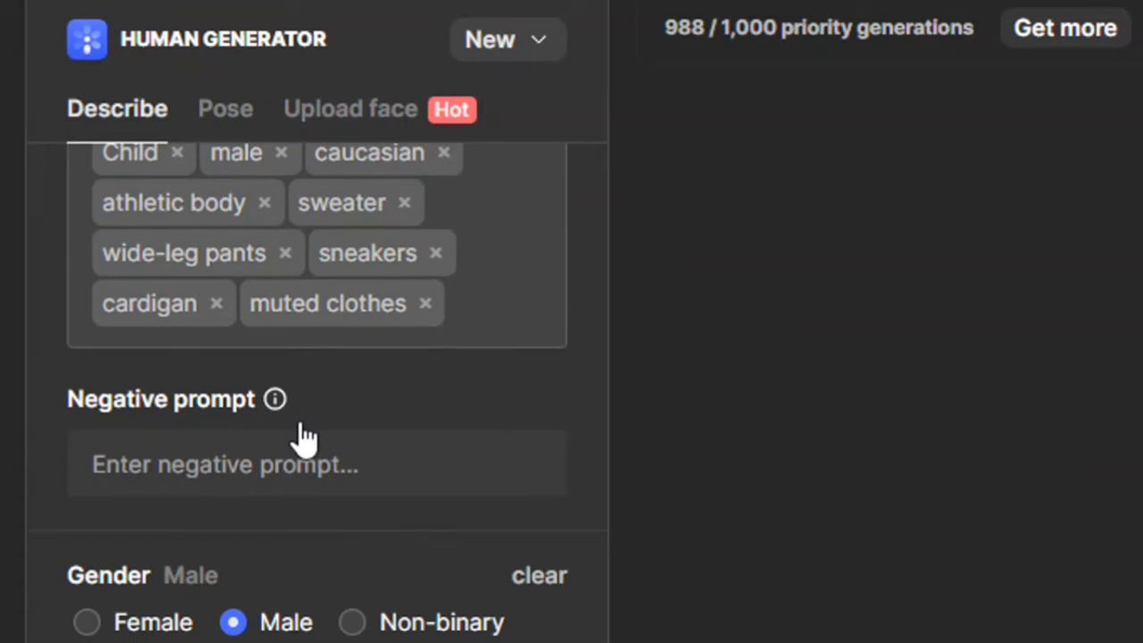
{"action": "scroll", "coordinate": [301, 434], "scroll_direction": "up", "scroll_amount": 2}
{"action": "scroll", "coordinate": [303, 438], "scroll_direction": "down", "scroll_amount": 2}
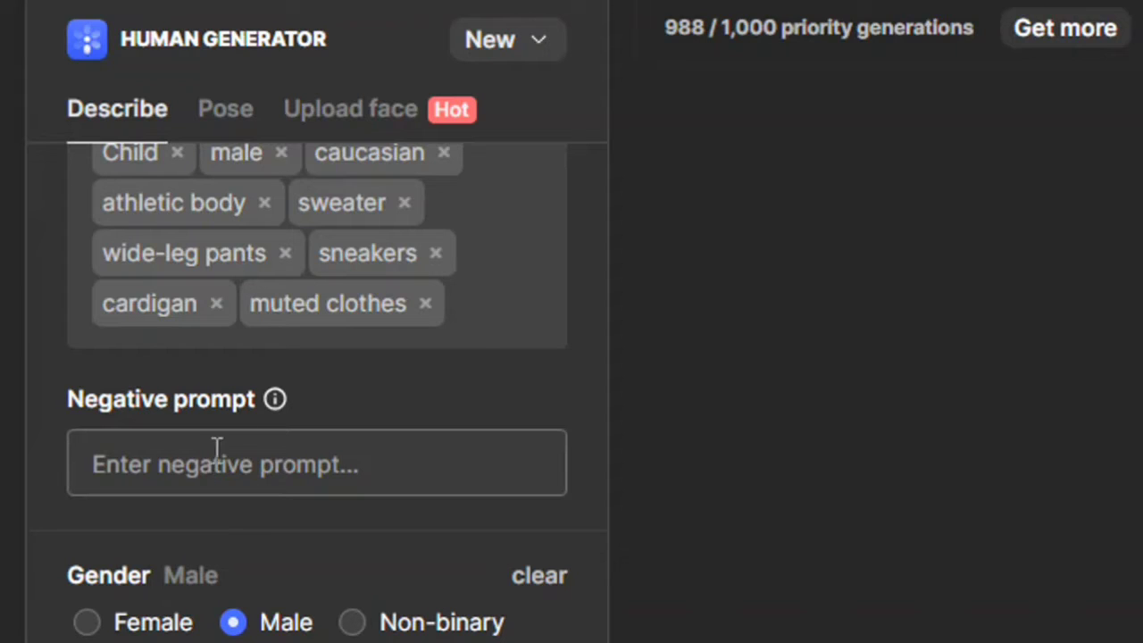
{"action": "mouse_move", "coordinate": [274, 406]}
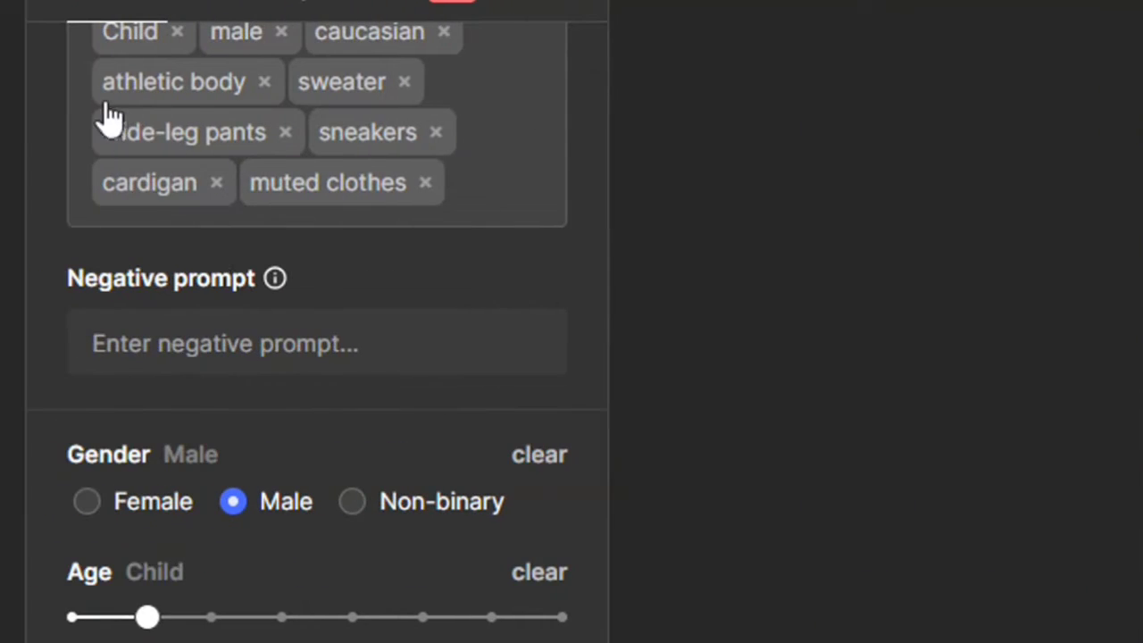
{"action": "left_click", "coordinate": [219, 351]}
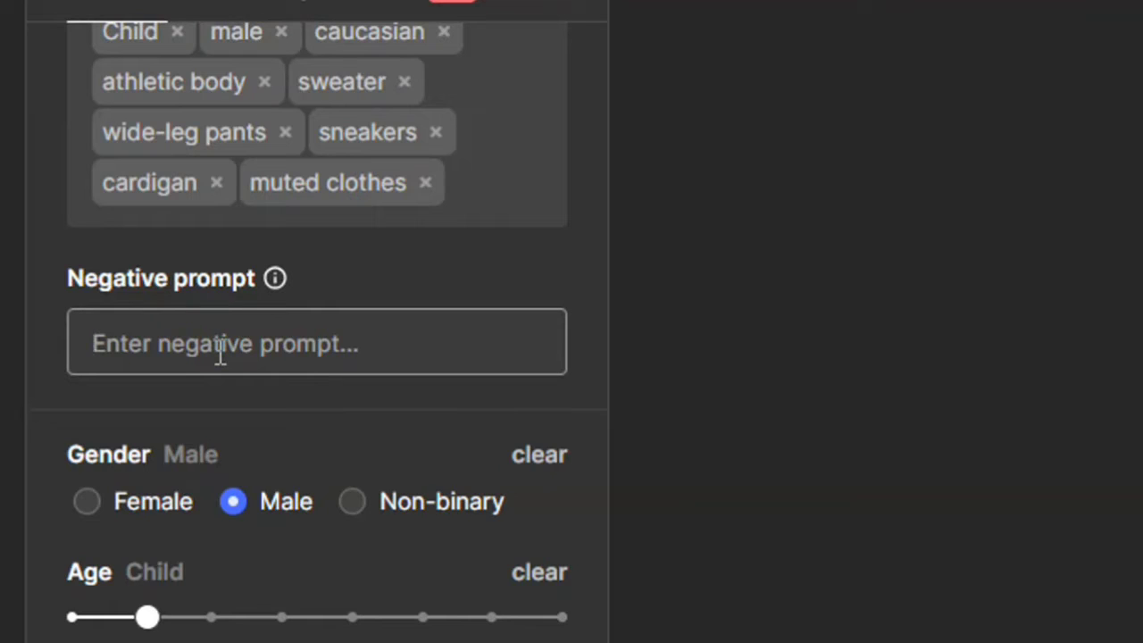
{"action": "type", "text": "no"}
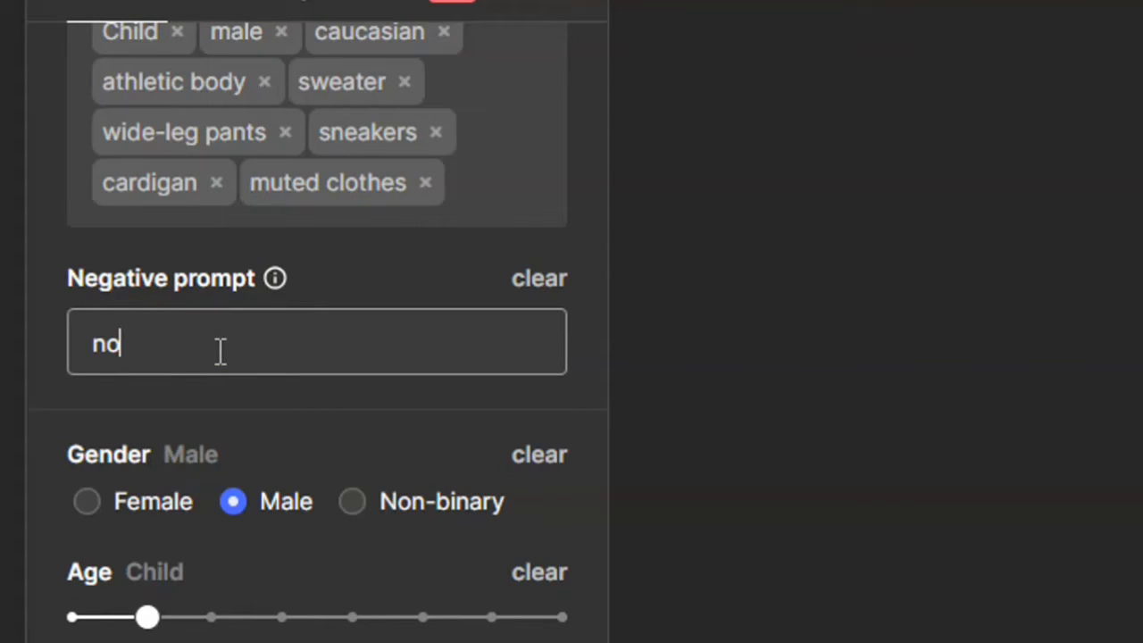
{"action": "type", "text": " whi"}
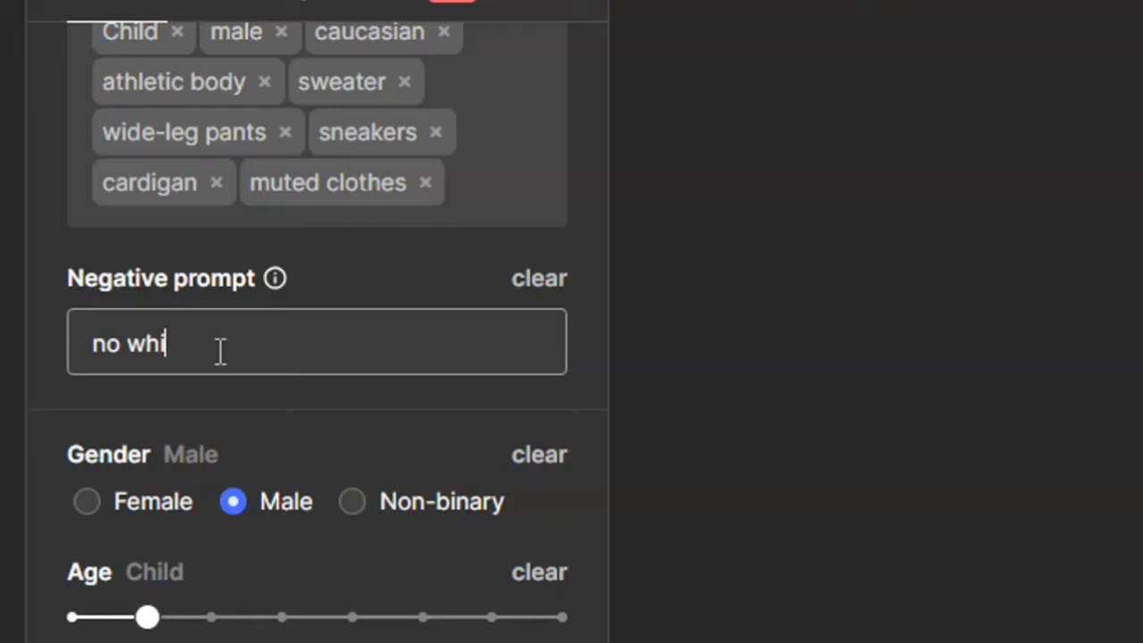
{"action": "type", "text": "te shir"}
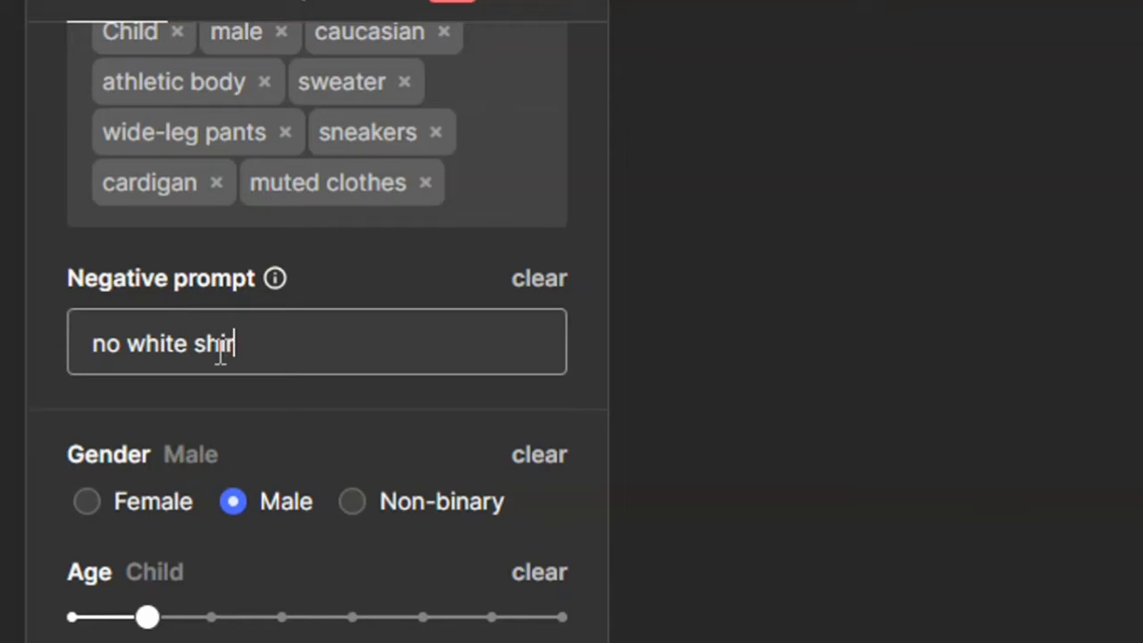
{"action": "type", "text": "t"}
{"action": "scroll", "coordinate": [289, 597], "scroll_direction": "down", "scroll_amount": 3}
{"action": "left_click", "coordinate": [342, 558]}
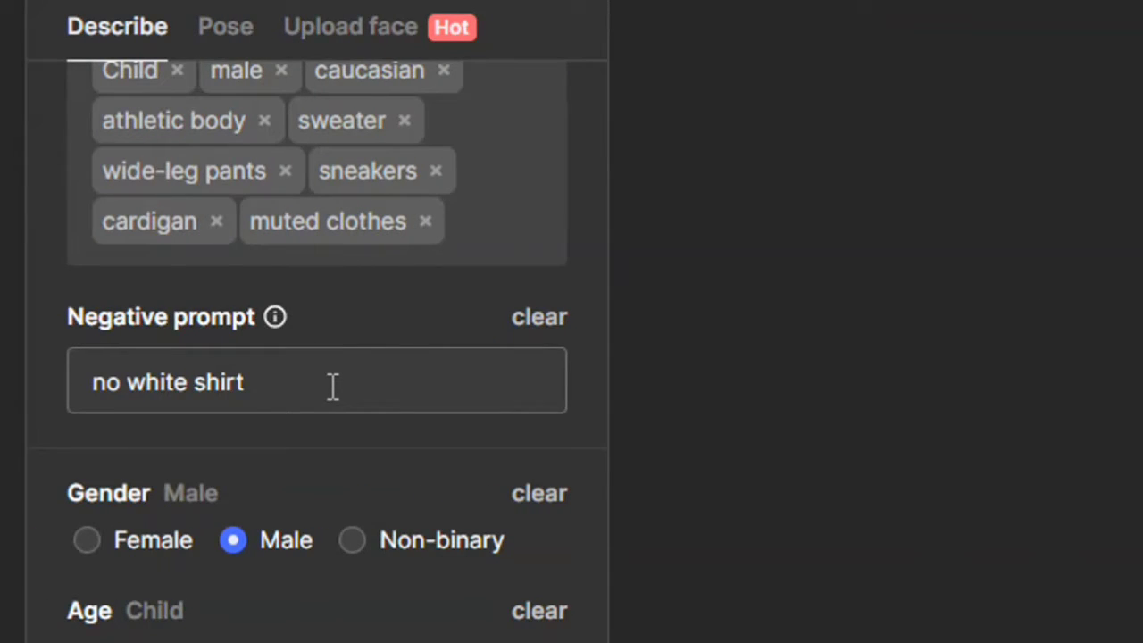
{"action": "scroll", "coordinate": [332, 387], "scroll_direction": "down", "scroll_amount": 2}
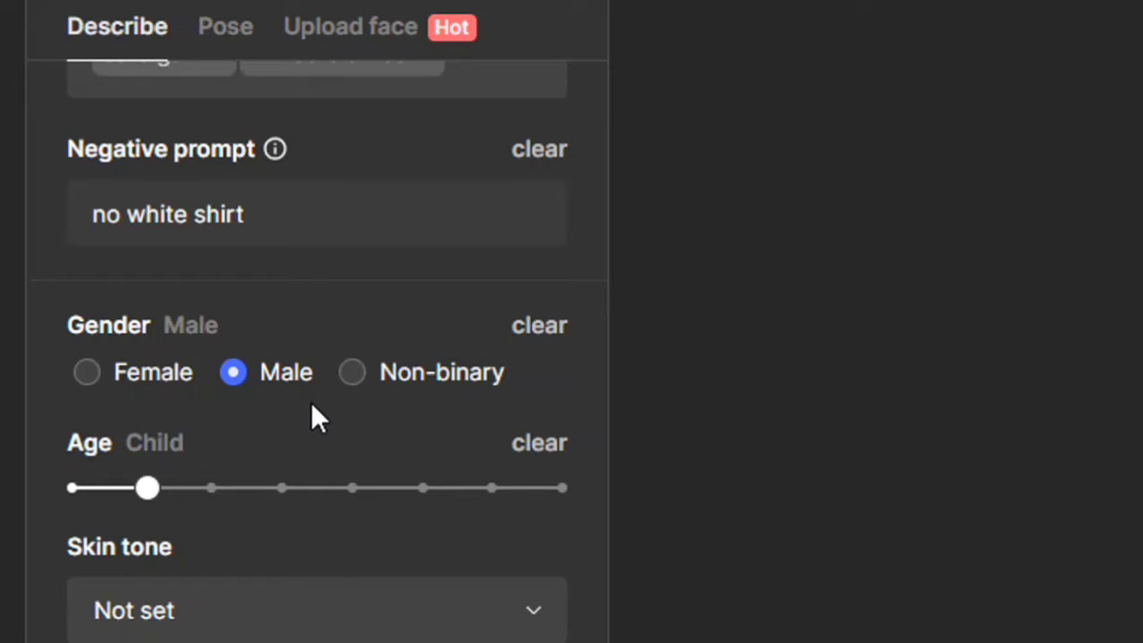
- Set the human's age to Young adult and view the available skin tone options
{"action": "scroll", "coordinate": [317, 393], "scroll_direction": "down", "scroll_amount": 2}
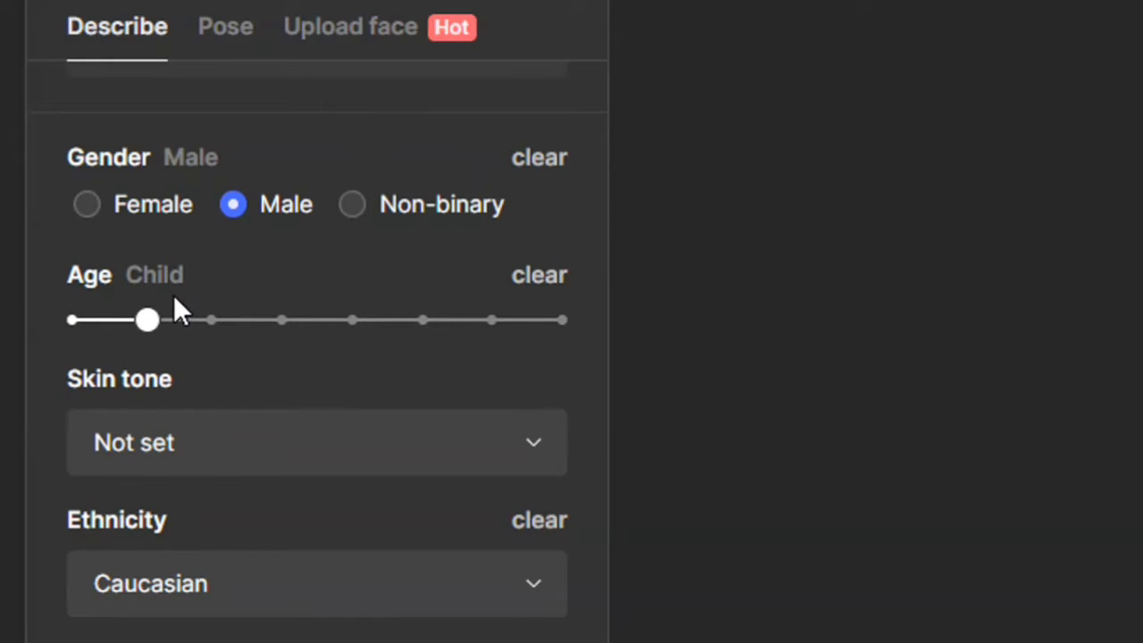
{"action": "left_click", "coordinate": [215, 321]}
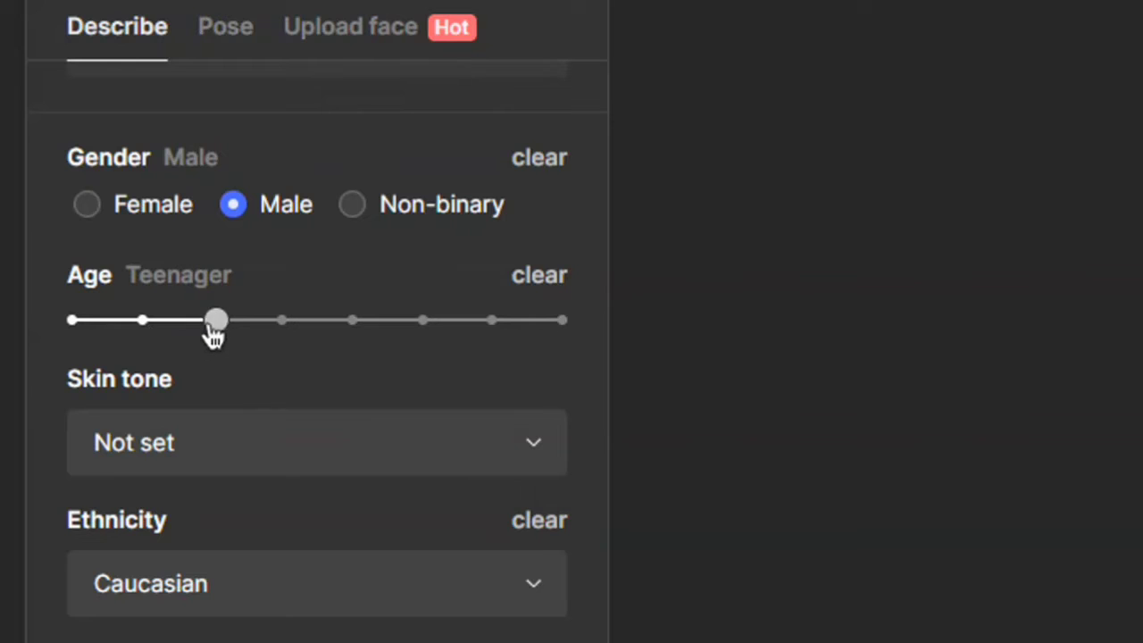
{"action": "left_click", "coordinate": [282, 321]}
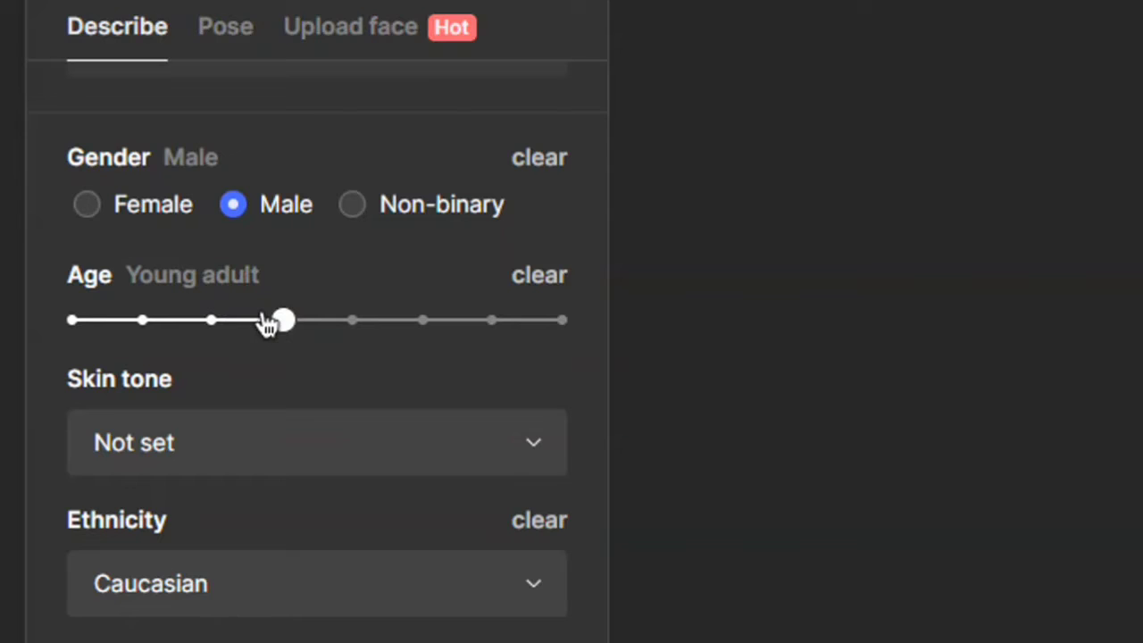
{"action": "left_click", "coordinate": [353, 332]}
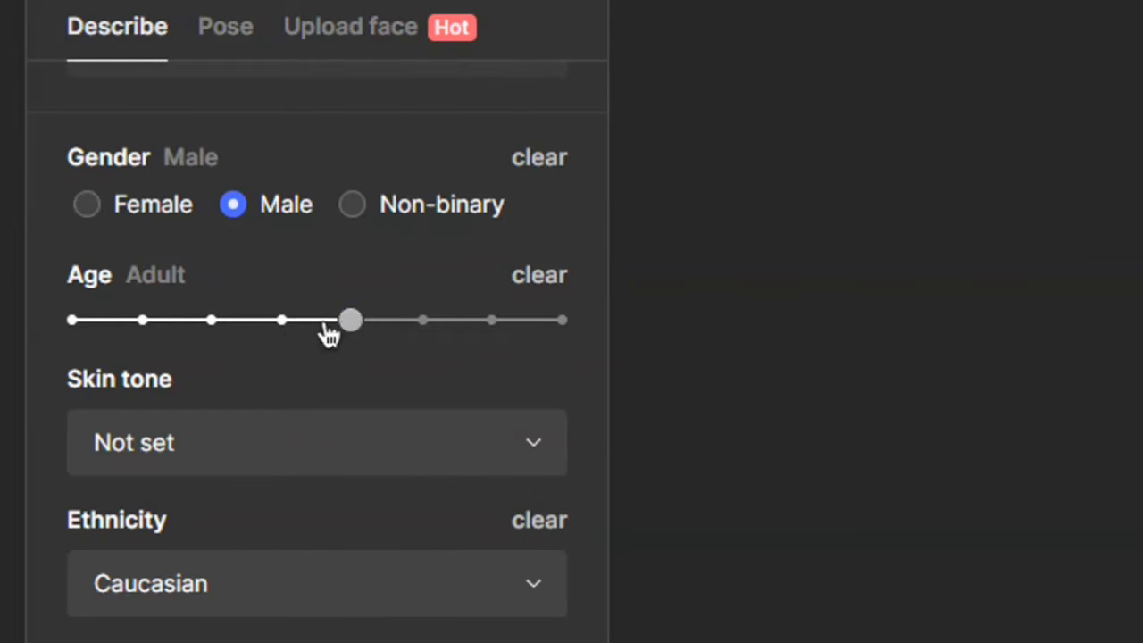
{"action": "left_click", "coordinate": [288, 326]}
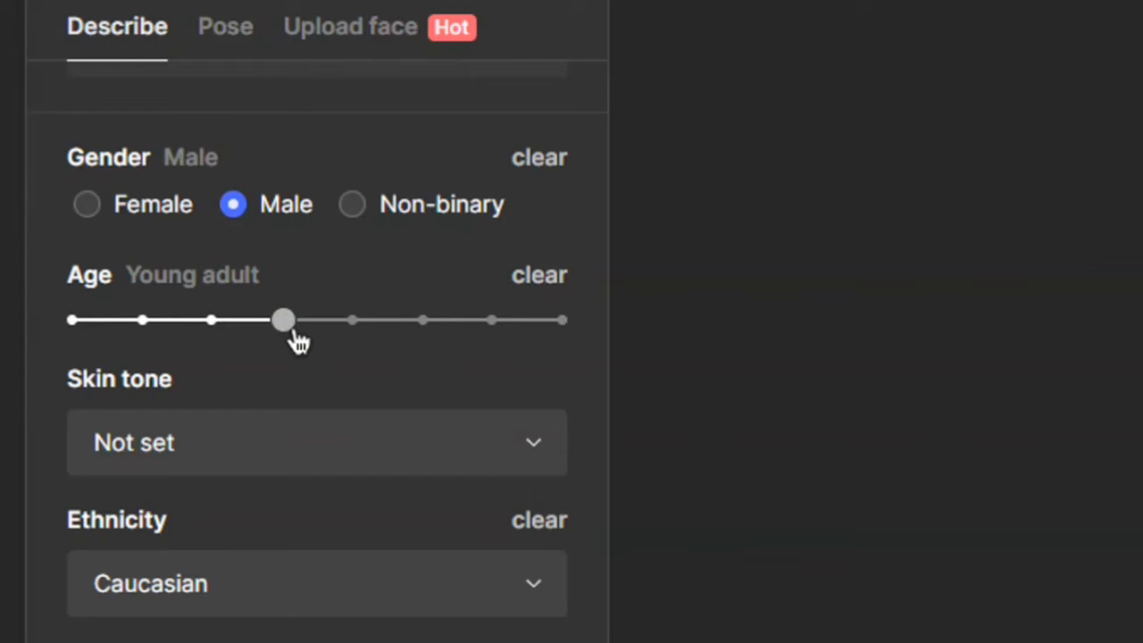
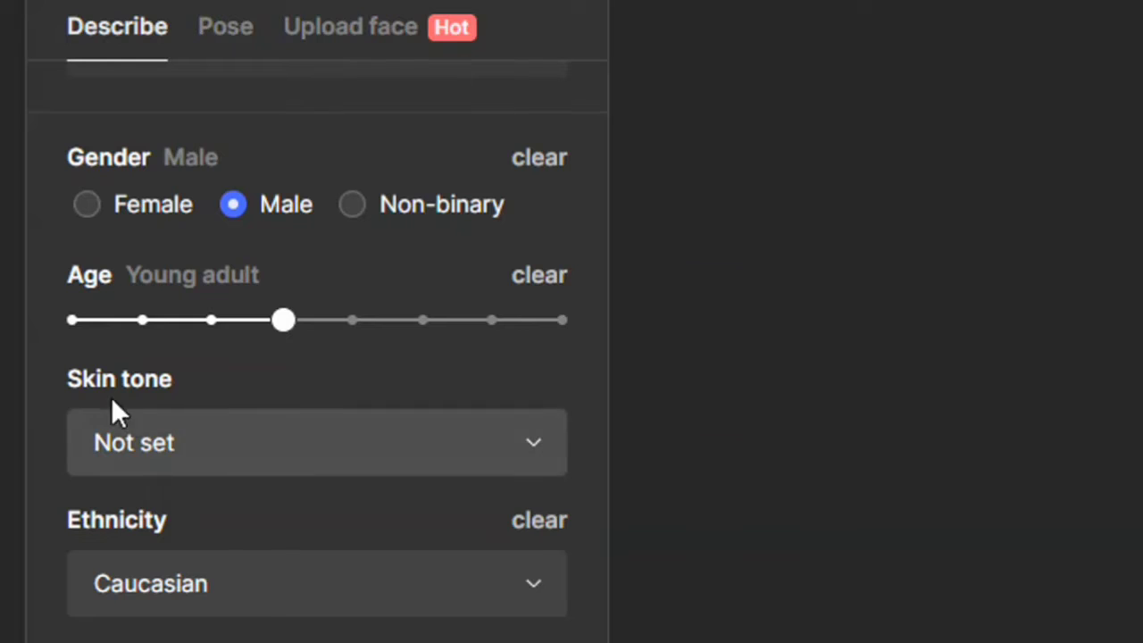
{"action": "left_click", "coordinate": [355, 459]}
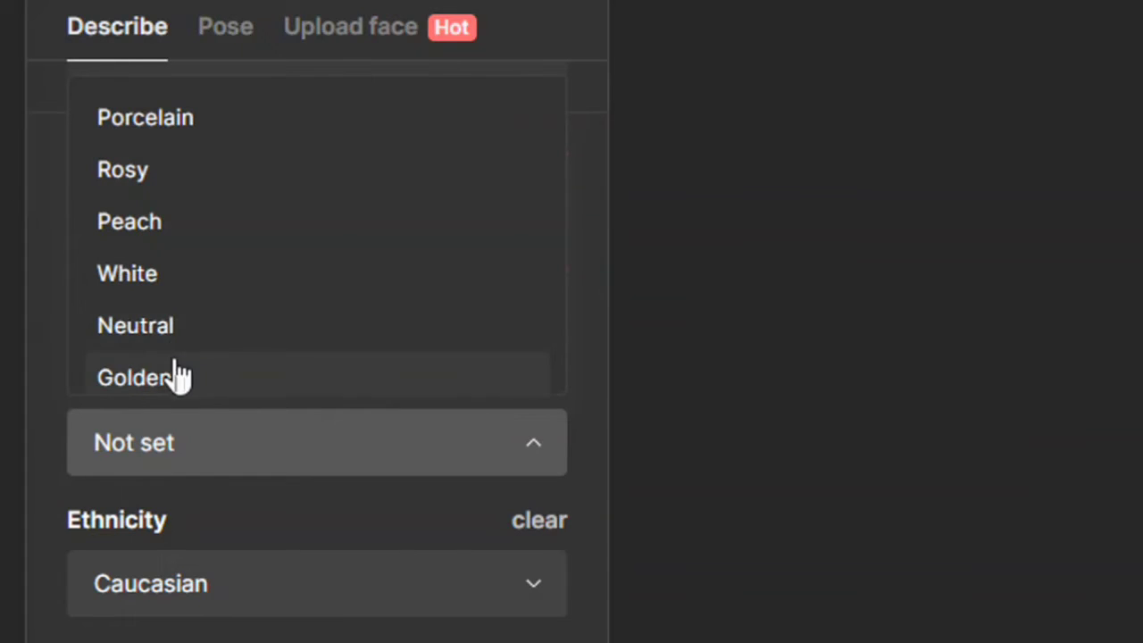
{"action": "left_click", "coordinate": [485, 440]}
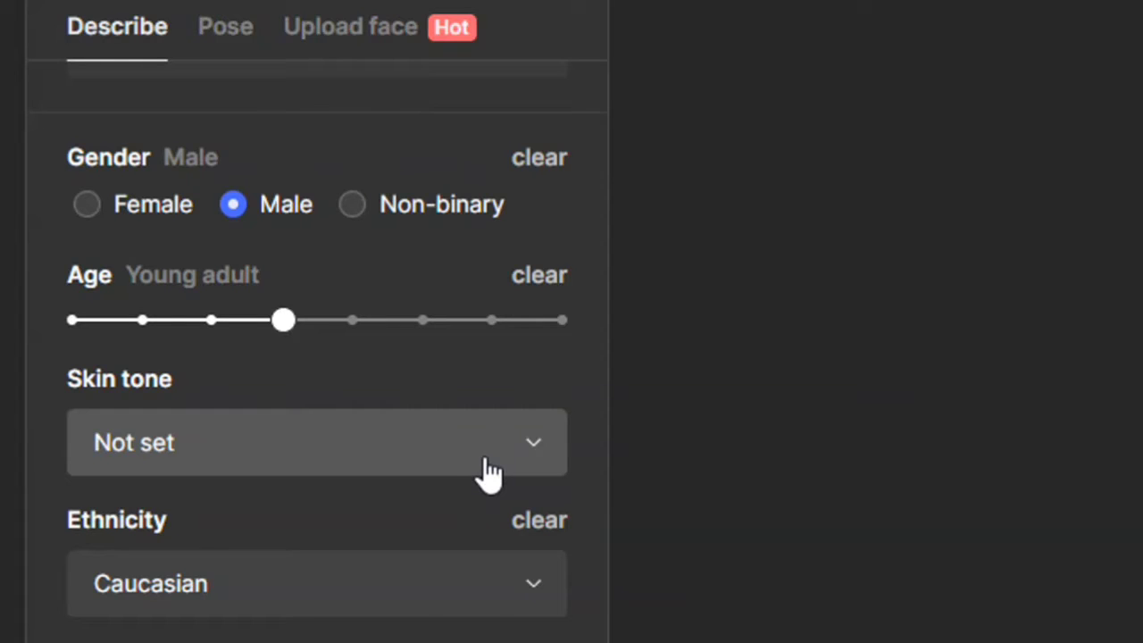
- Look through the ethnicity options and set the human's ethnicity to Portuguese
{"action": "scroll", "coordinate": [396, 426], "scroll_direction": "down", "scroll_amount": 4}
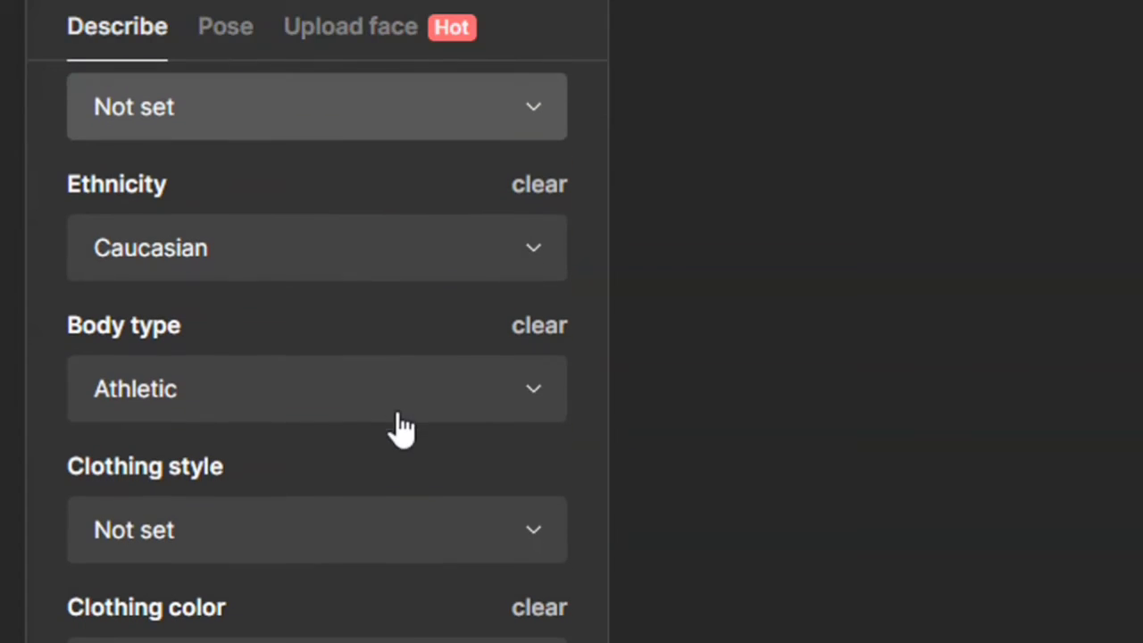
{"action": "left_click", "coordinate": [298, 250]}
{"action": "scroll", "coordinate": [322, 438], "scroll_direction": "down", "scroll_amount": 2}
{"action": "scroll", "coordinate": [321, 438], "scroll_direction": "down", "scroll_amount": 20}
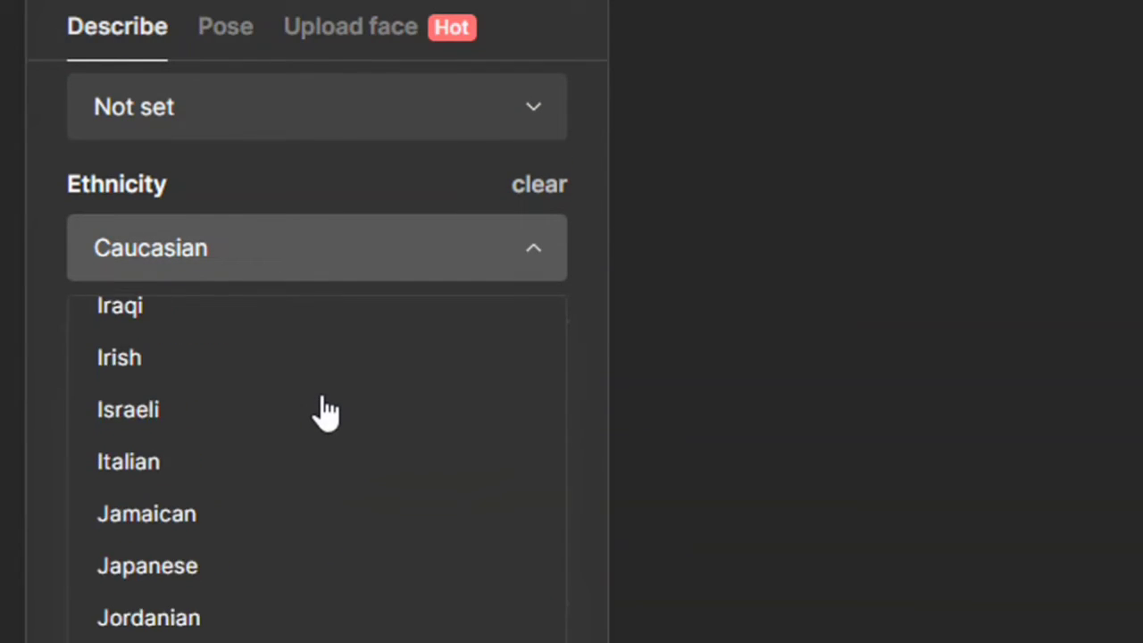
{"action": "scroll", "coordinate": [324, 413], "scroll_direction": "down", "scroll_amount": 8}
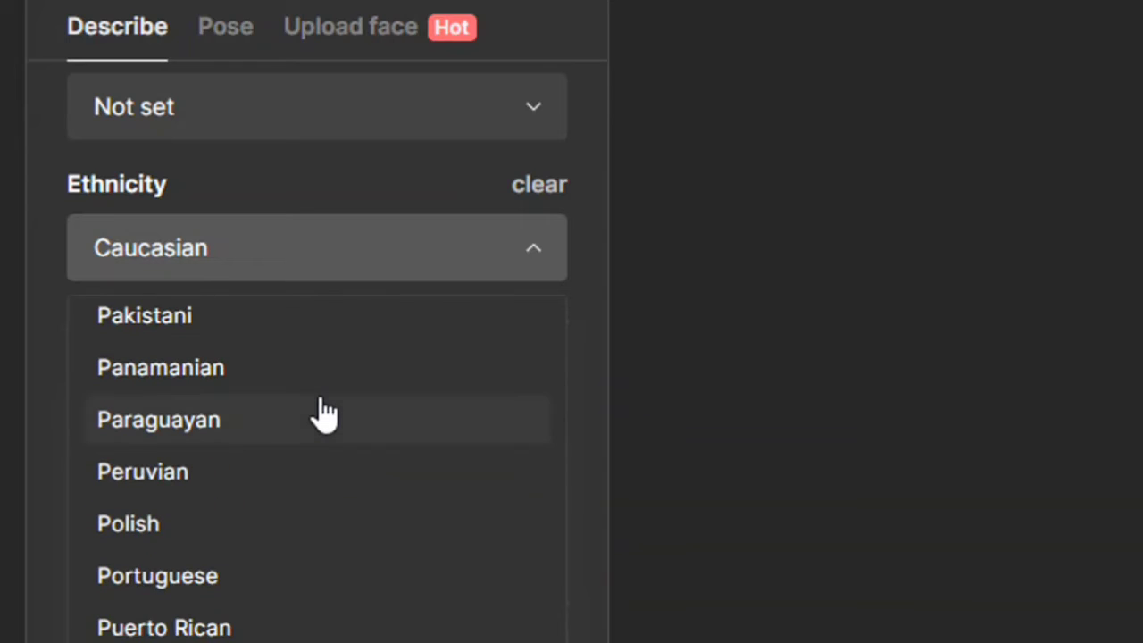
{"action": "scroll", "coordinate": [324, 413], "scroll_direction": "down", "scroll_amount": 12}
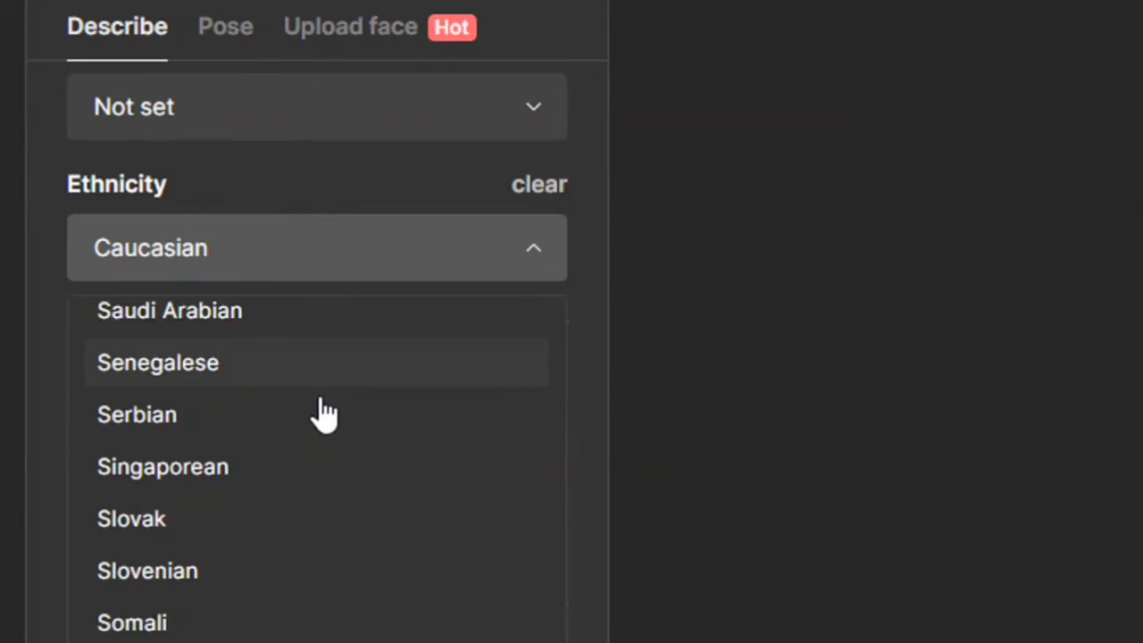
{"action": "scroll", "coordinate": [324, 414], "scroll_direction": "down", "scroll_amount": 3}
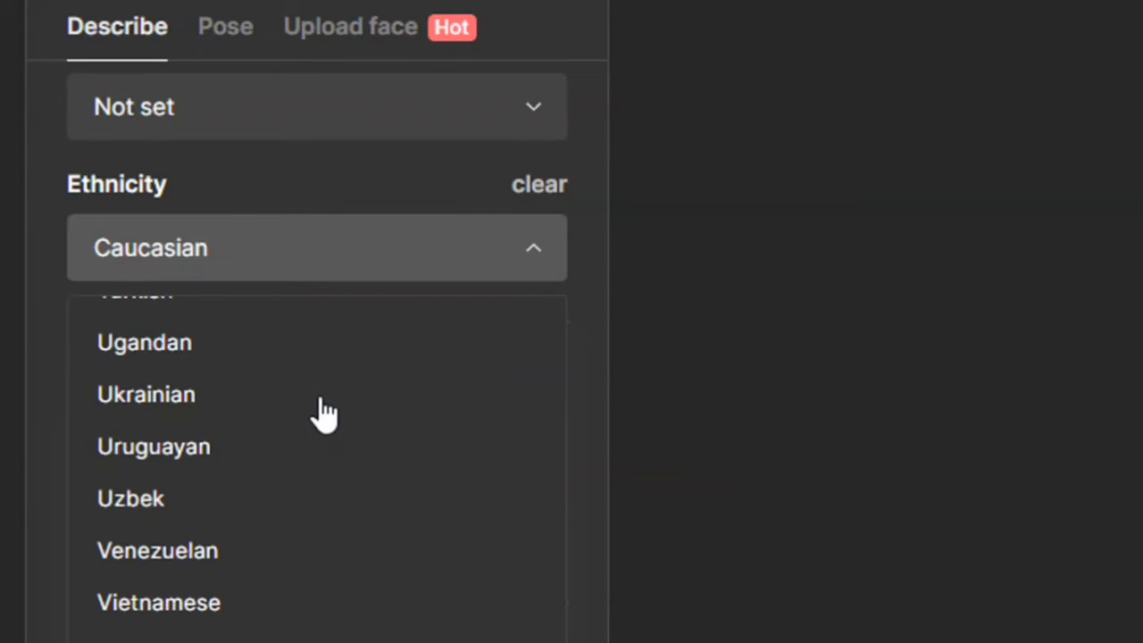
{"action": "scroll", "coordinate": [324, 417], "scroll_direction": "up", "scroll_amount": 8}
{"action": "scroll", "coordinate": [324, 418], "scroll_direction": "up", "scroll_amount": 10}
{"action": "scroll", "coordinate": [324, 417], "scroll_direction": "down", "scroll_amount": 3}
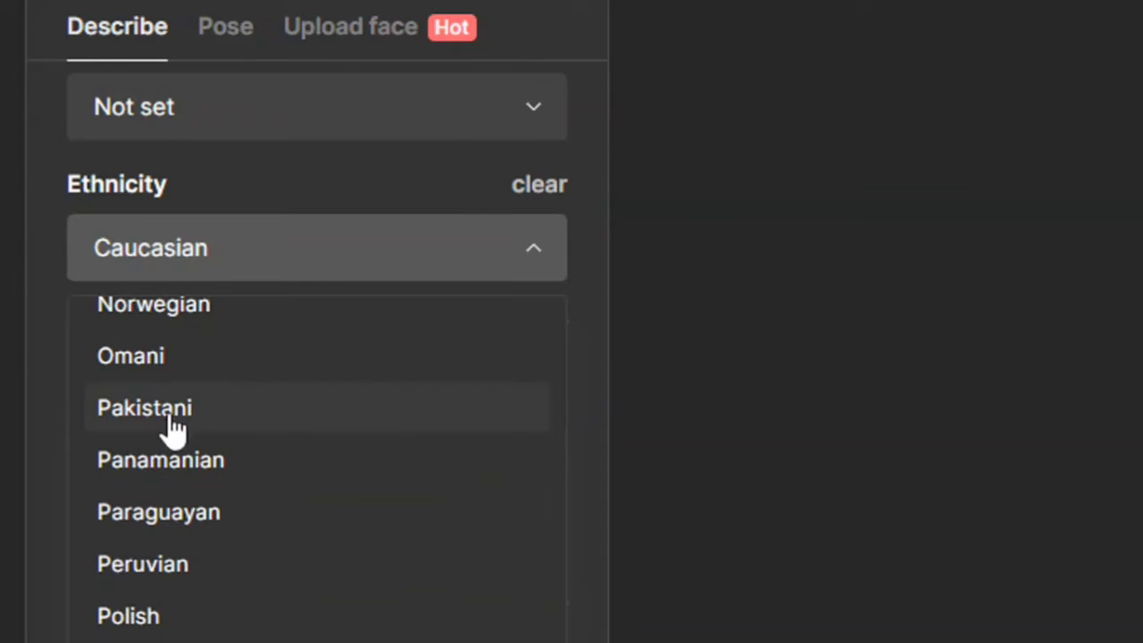
{"action": "scroll", "coordinate": [250, 527], "scroll_direction": "down", "scroll_amount": 2}
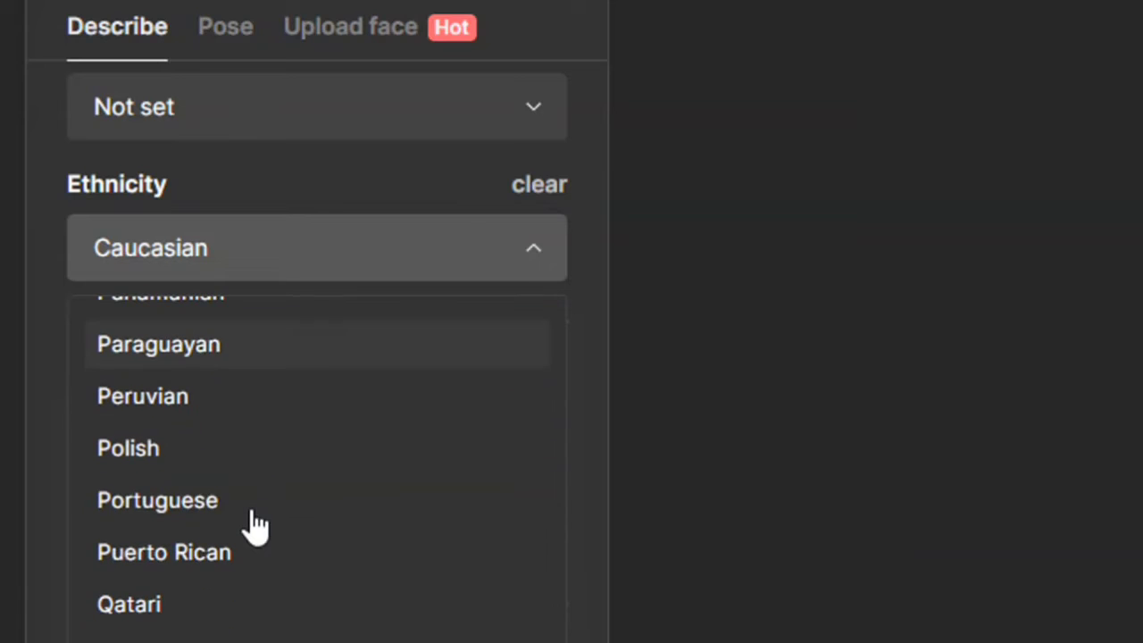
{"action": "left_click", "coordinate": [192, 505]}
- Set the human's body type to Average
{"action": "scroll", "coordinate": [317, 433], "scroll_direction": "down", "scroll_amount": 2}
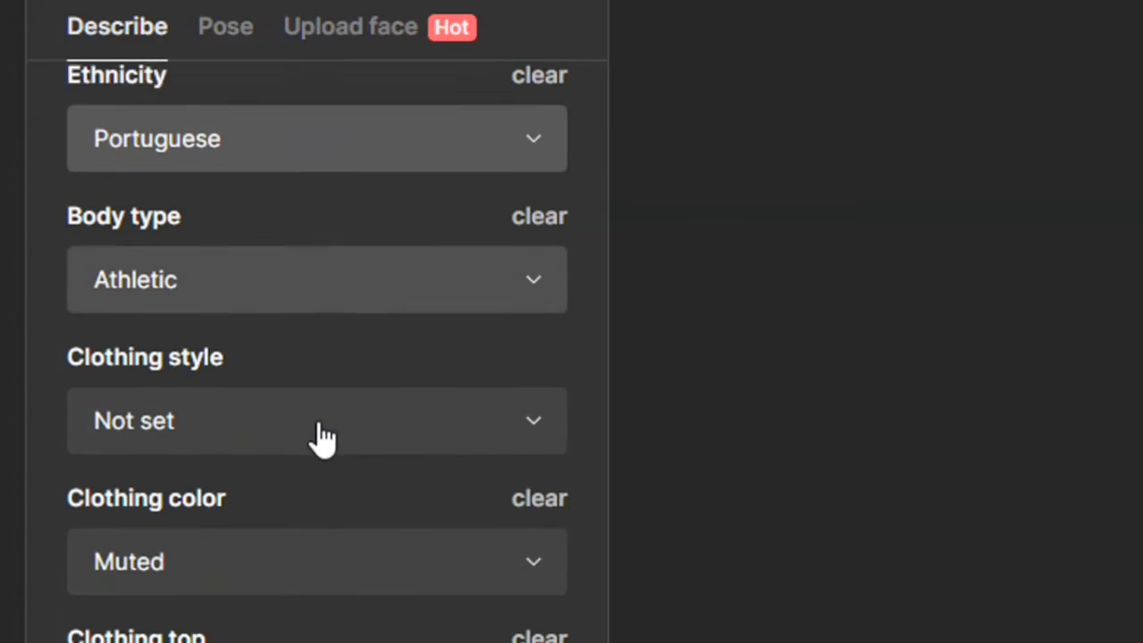
{"action": "scroll", "coordinate": [304, 415], "scroll_direction": "up", "scroll_amount": 2}
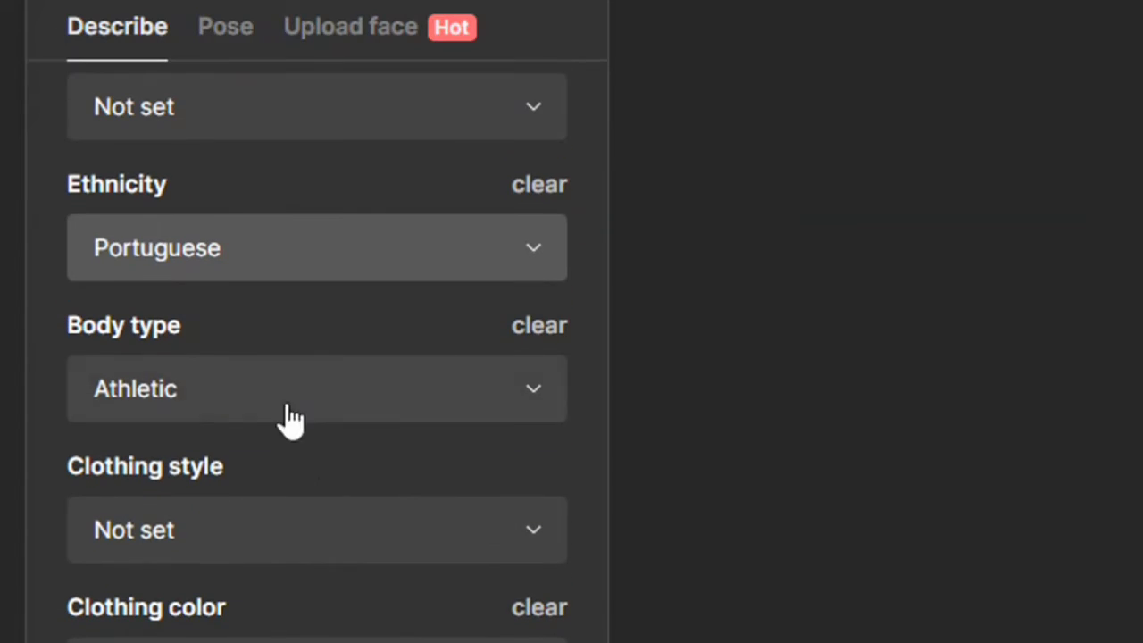
{"action": "left_click", "coordinate": [342, 412]}
{"action": "scroll", "coordinate": [158, 549], "scroll_direction": "down", "scroll_amount": 1}
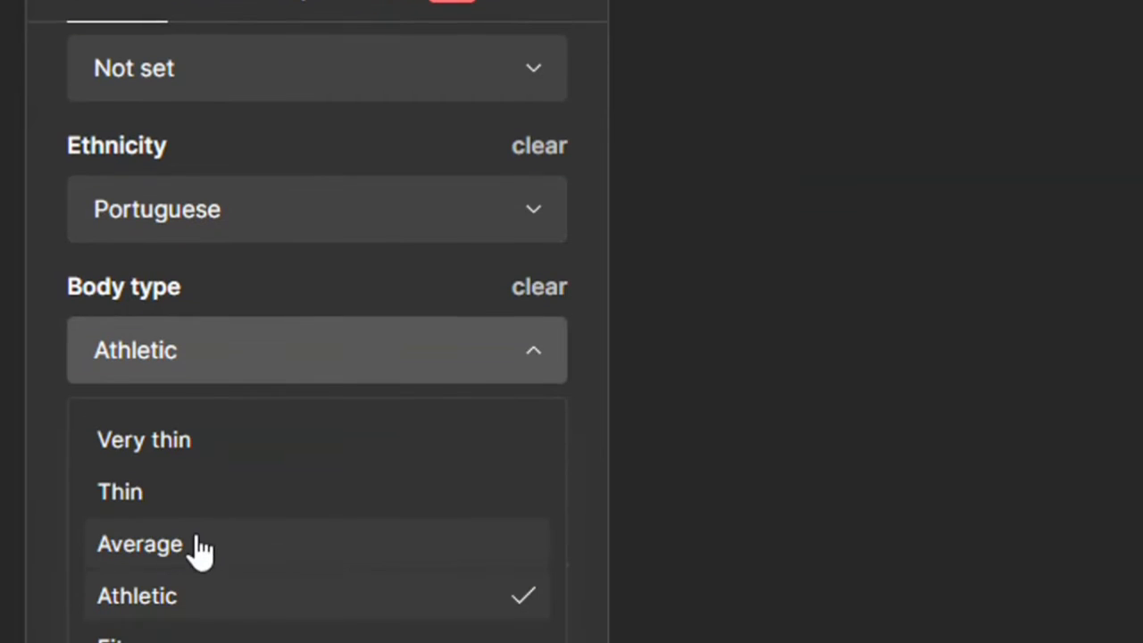
{"action": "left_click", "coordinate": [196, 541]}
- Browse the clothing style options and set the human's clothing style to Formal
{"action": "scroll", "coordinate": [370, 417], "scroll_direction": "down", "scroll_amount": 4}
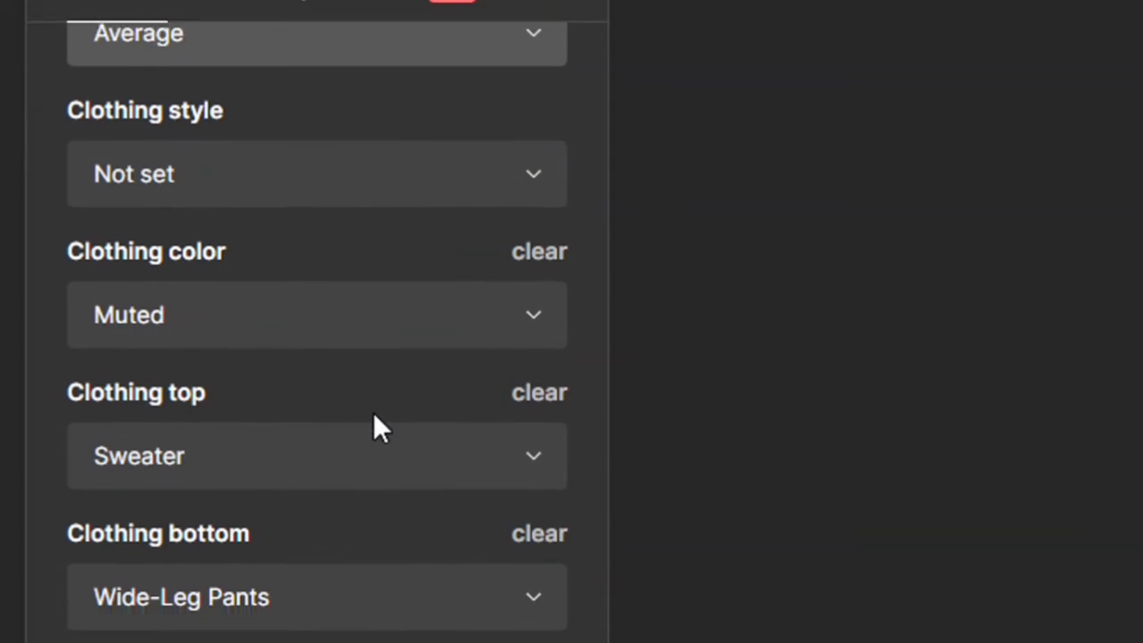
{"action": "scroll", "coordinate": [224, 161], "scroll_direction": "up", "scroll_amount": 2}
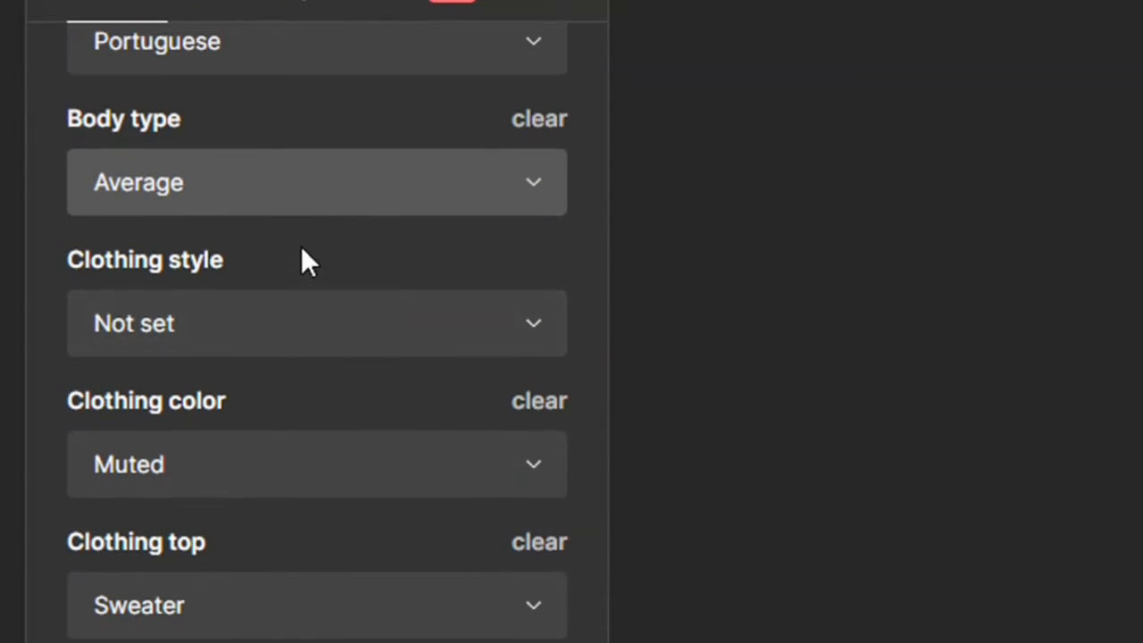
{"action": "left_click", "coordinate": [295, 319]}
{"action": "scroll", "coordinate": [239, 544], "scroll_direction": "down", "scroll_amount": 5}
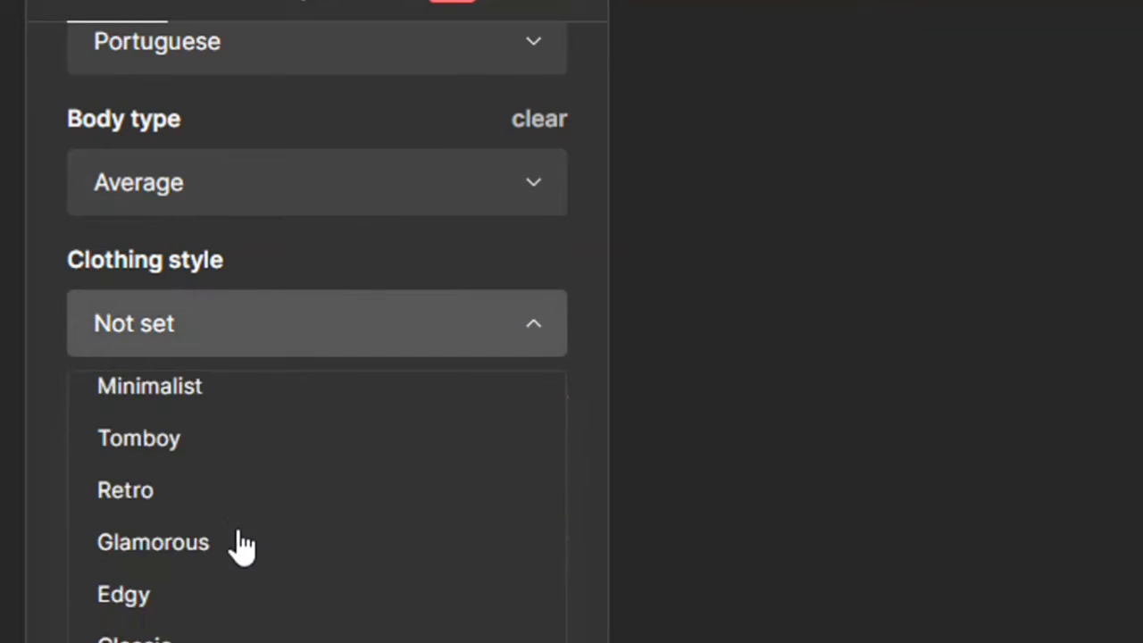
{"action": "scroll", "coordinate": [238, 544], "scroll_direction": "down", "scroll_amount": 4}
{"action": "scroll", "coordinate": [244, 530], "scroll_direction": "up", "scroll_amount": 10}
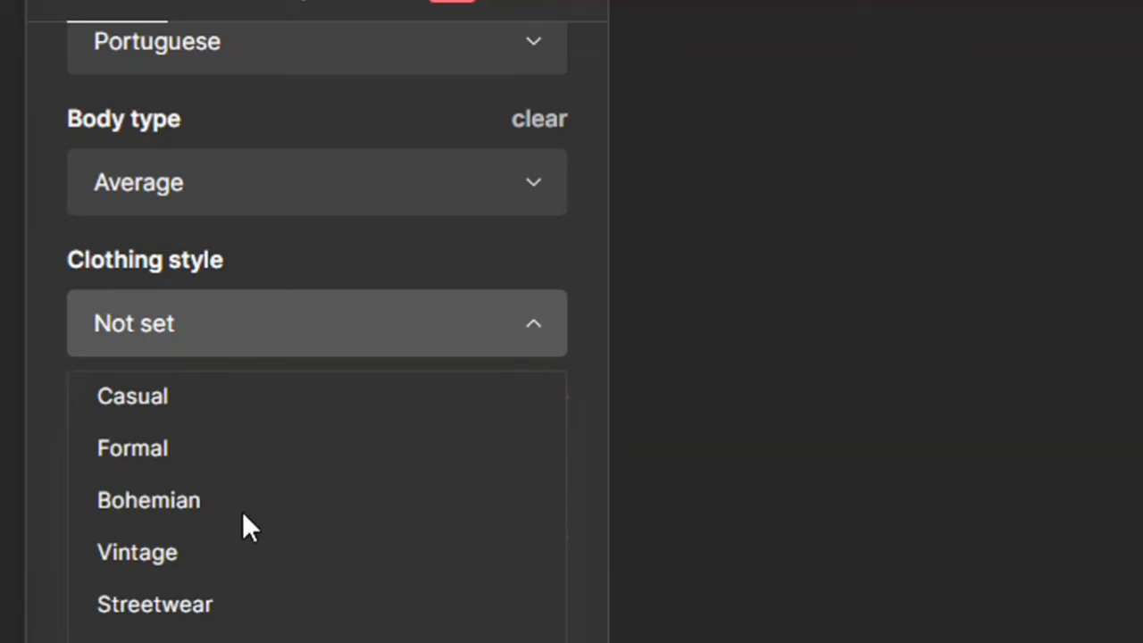
{"action": "scroll", "coordinate": [226, 535], "scroll_direction": "down", "scroll_amount": 4}
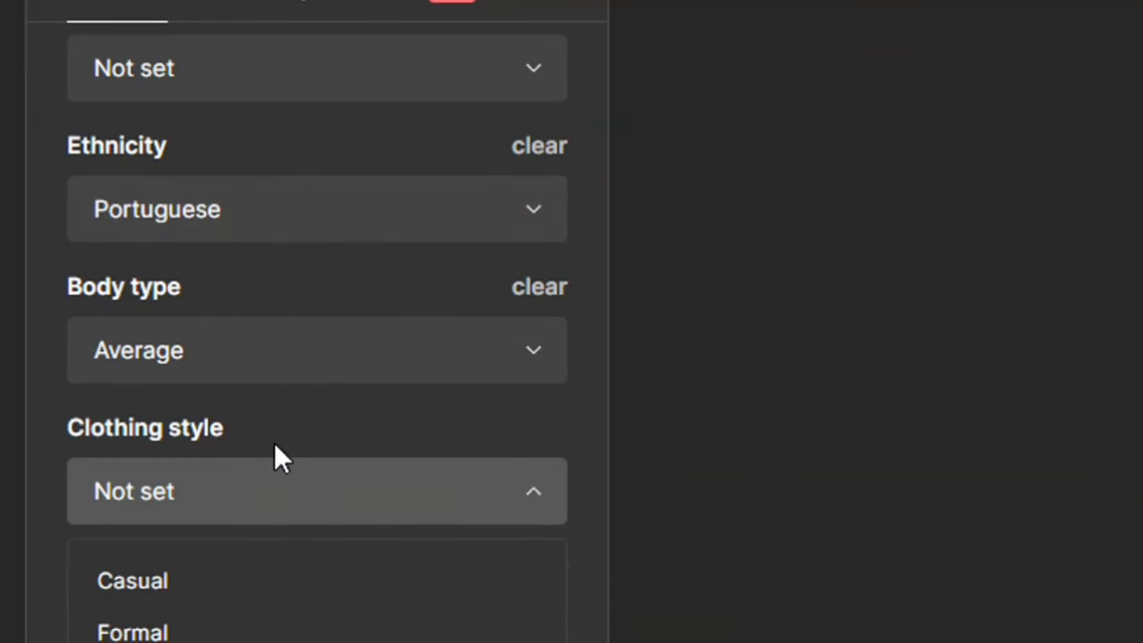
{"action": "scroll", "coordinate": [276, 447], "scroll_direction": "down", "scroll_amount": 2}
{"action": "left_click", "coordinate": [169, 465]}
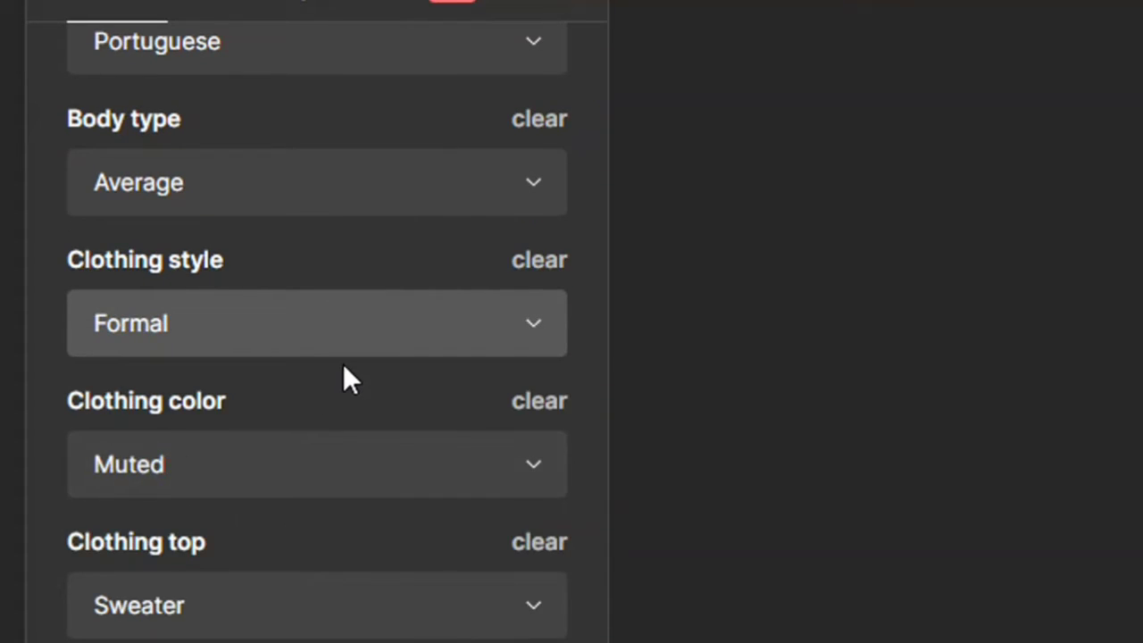
- Set the human's clothing color to Black and the clothing top to Hoodie
{"action": "scroll", "coordinate": [343, 366], "scroll_direction": "down", "scroll_amount": 2}
{"action": "left_click", "coordinate": [350, 297]}
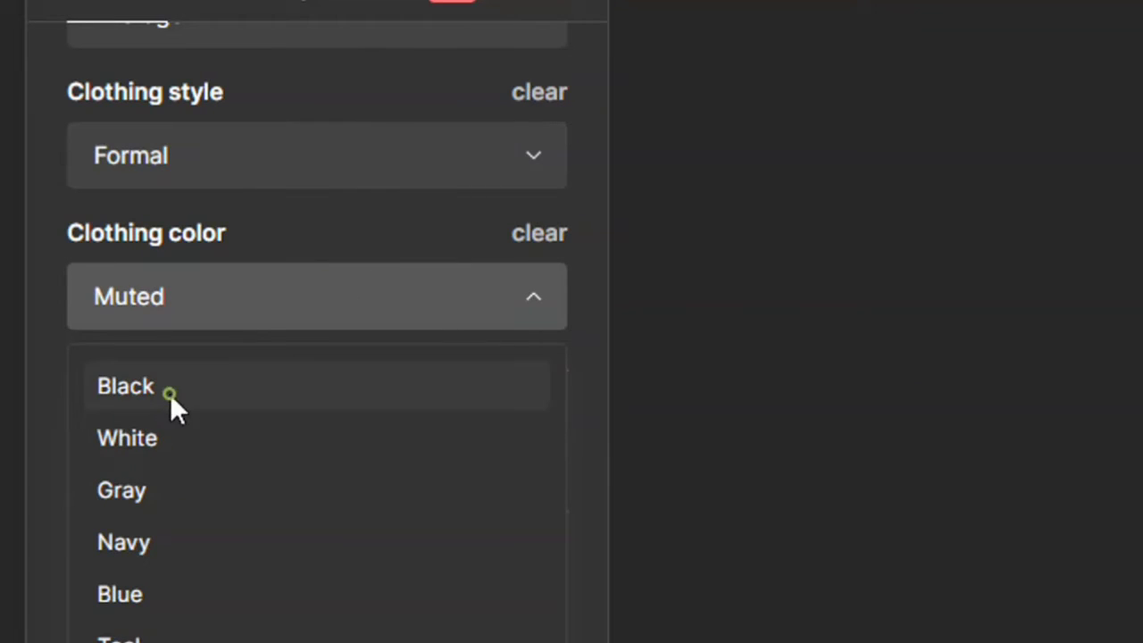
{"action": "left_click", "coordinate": [170, 395]}
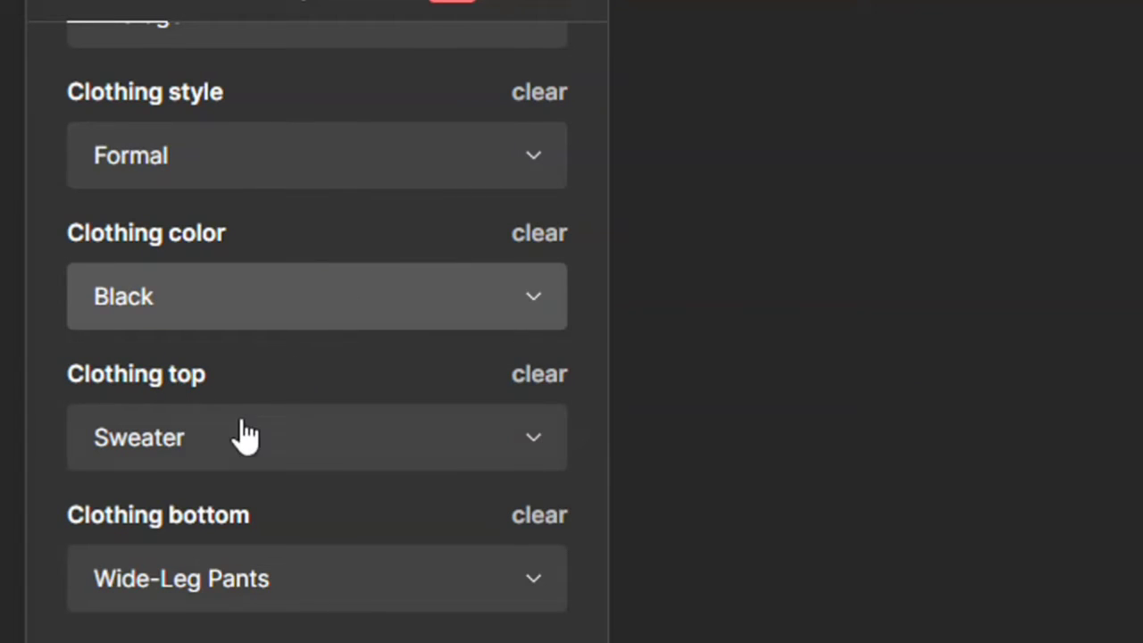
{"action": "left_click", "coordinate": [290, 434]}
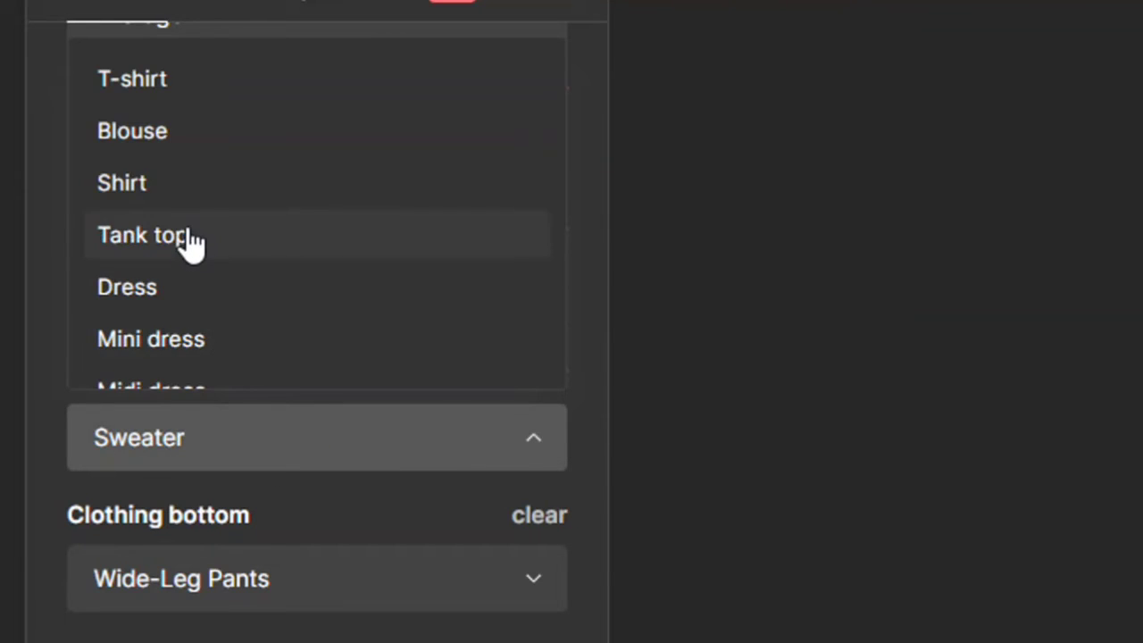
{"action": "scroll", "coordinate": [188, 236], "scroll_direction": "down", "scroll_amount": 3}
{"action": "left_click", "coordinate": [150, 290]}
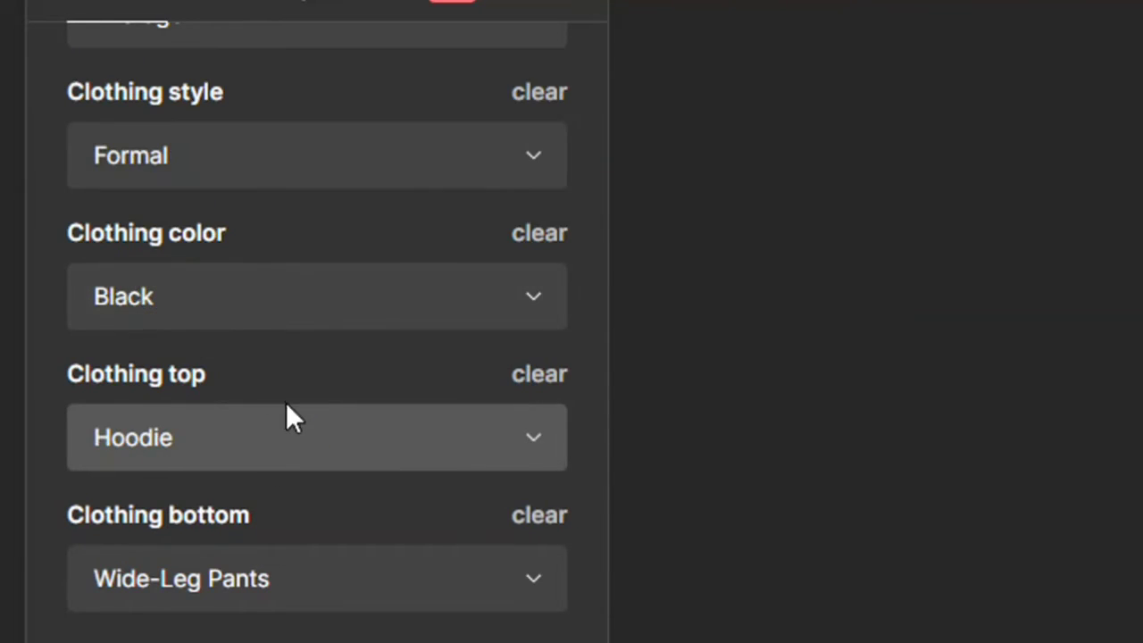
- Set the human's clothing bottom to Trousers
{"action": "scroll", "coordinate": [303, 420], "scroll_direction": "down", "scroll_amount": 4}
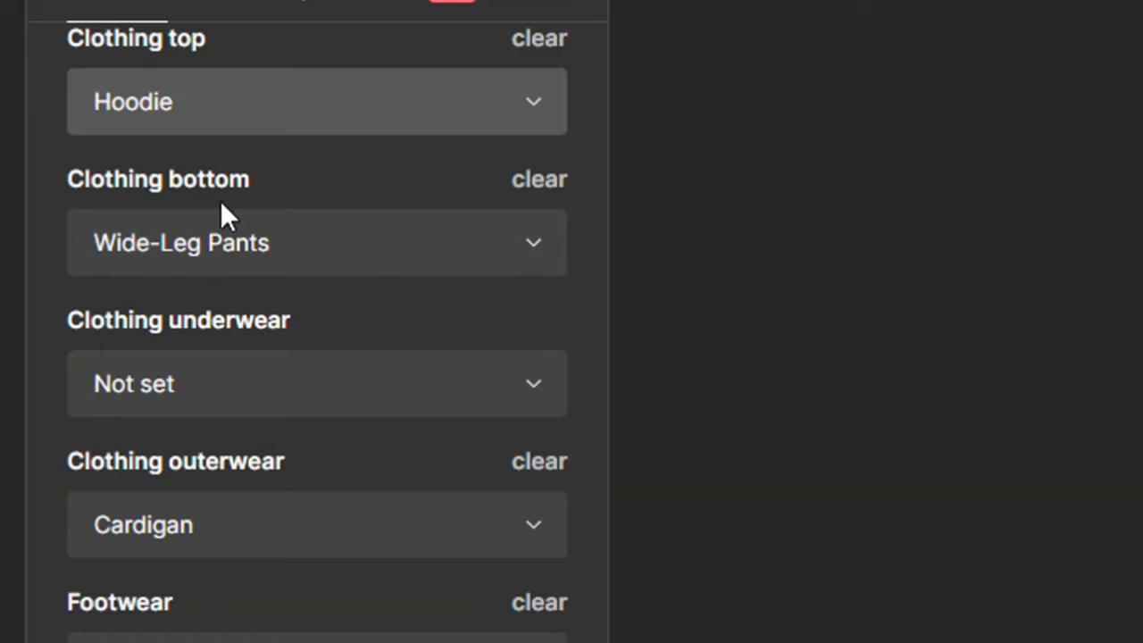
{"action": "left_click", "coordinate": [399, 243]}
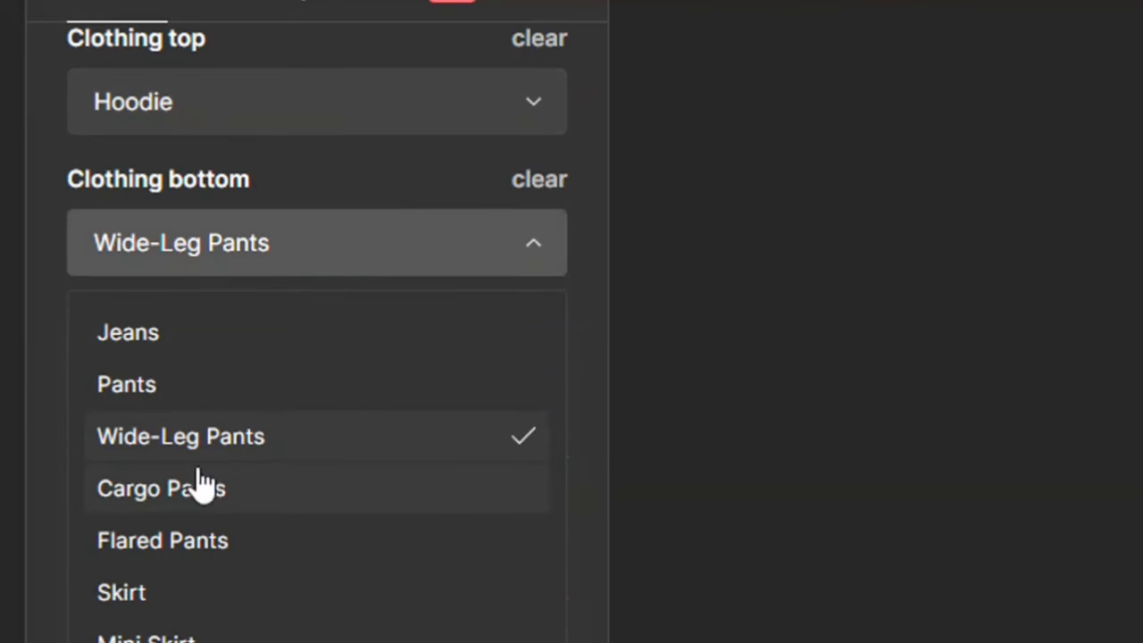
{"action": "scroll", "coordinate": [196, 406], "scroll_direction": "down", "scroll_amount": 4}
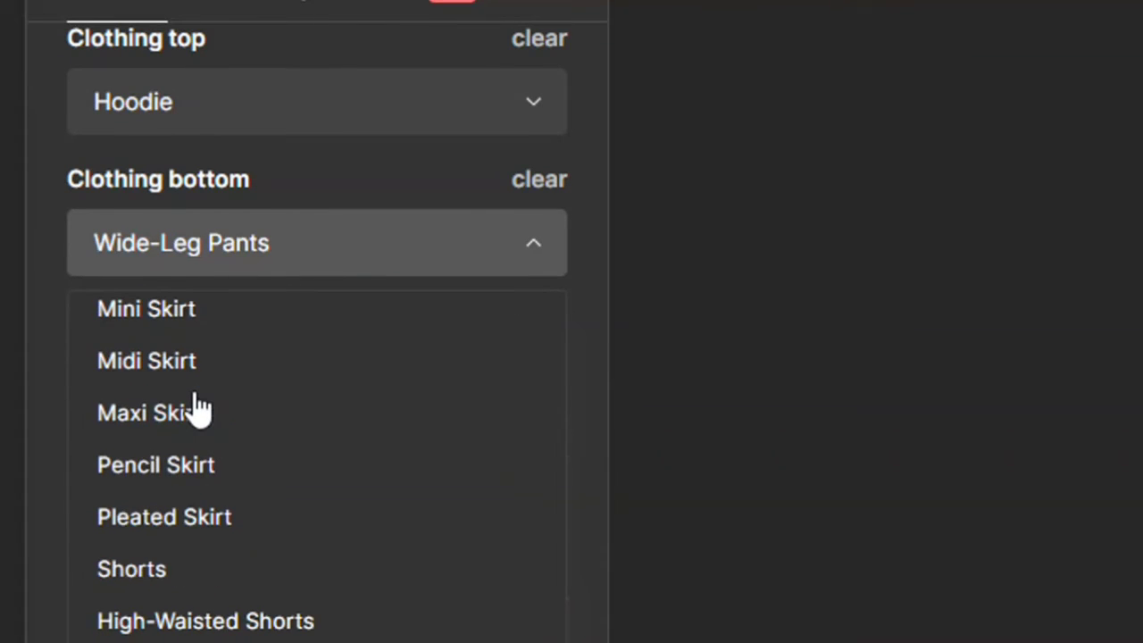
{"action": "scroll", "coordinate": [184, 566], "scroll_direction": "down", "scroll_amount": 3}
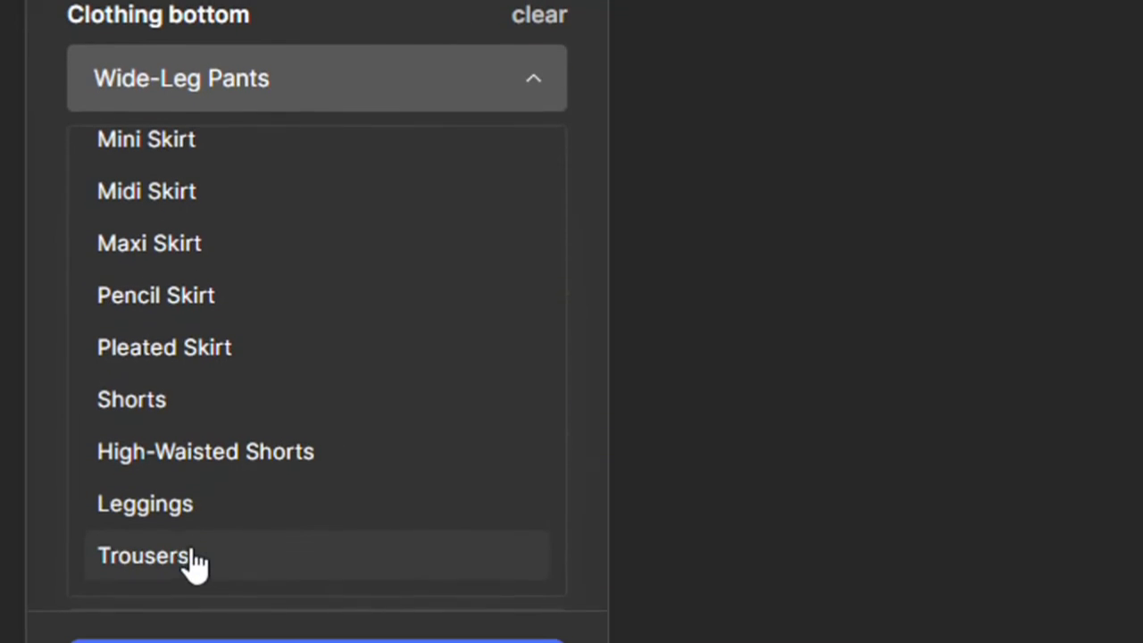
{"action": "left_click", "coordinate": [189, 550]}
- View the available clothing underwear options and close the list without choosing one
{"action": "scroll", "coordinate": [366, 103], "scroll_direction": "up", "scroll_amount": 1}
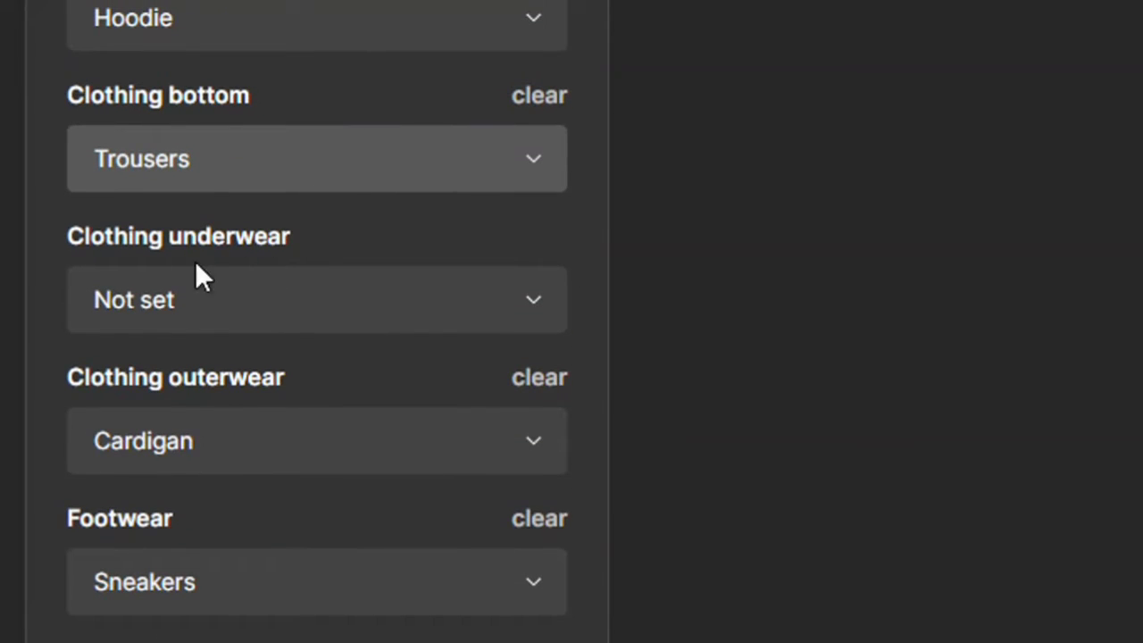
{"action": "left_click", "coordinate": [362, 301]}
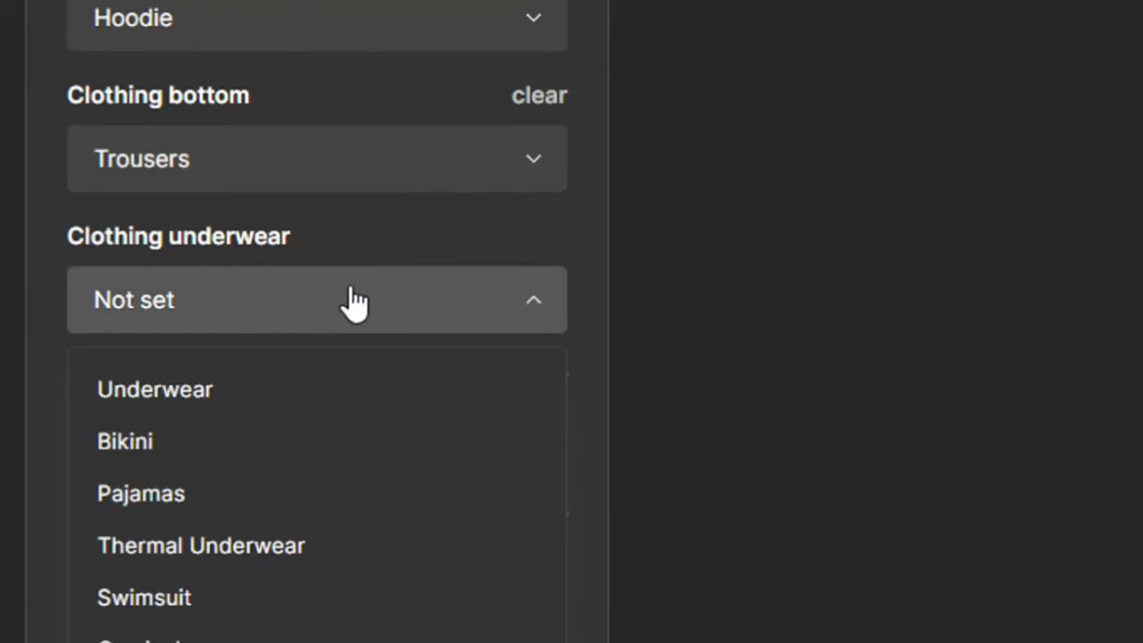
{"action": "left_click", "coordinate": [375, 320]}
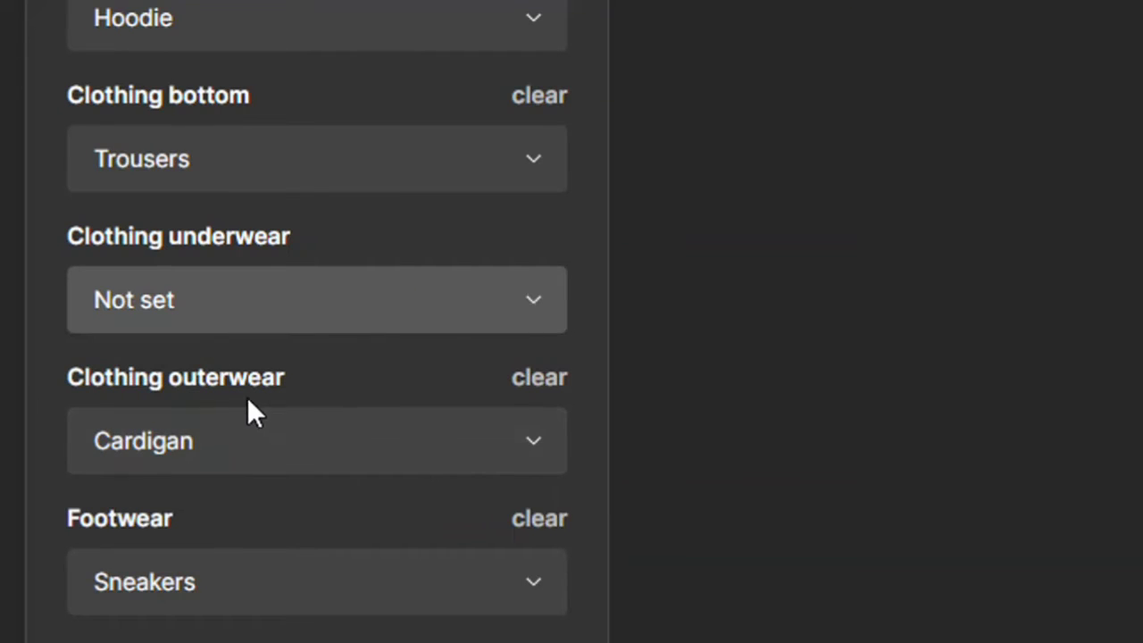
- Browse the clothing outerwear options and set the human's outerwear to Pea coat
{"action": "left_click", "coordinate": [343, 427]}
{"action": "scroll", "coordinate": [227, 110], "scroll_direction": "up", "scroll_amount": 5}
{"action": "scroll", "coordinate": [447, 562], "scroll_direction": "down", "scroll_amount": 8}
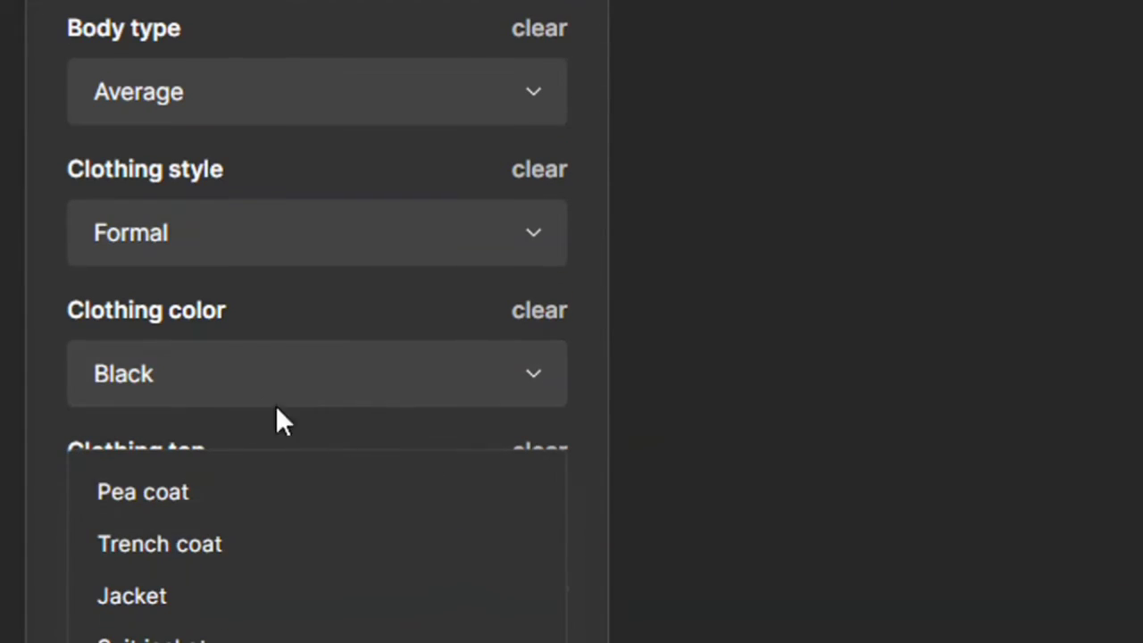
{"action": "scroll", "coordinate": [397, 384], "scroll_direction": "down", "scroll_amount": 2}
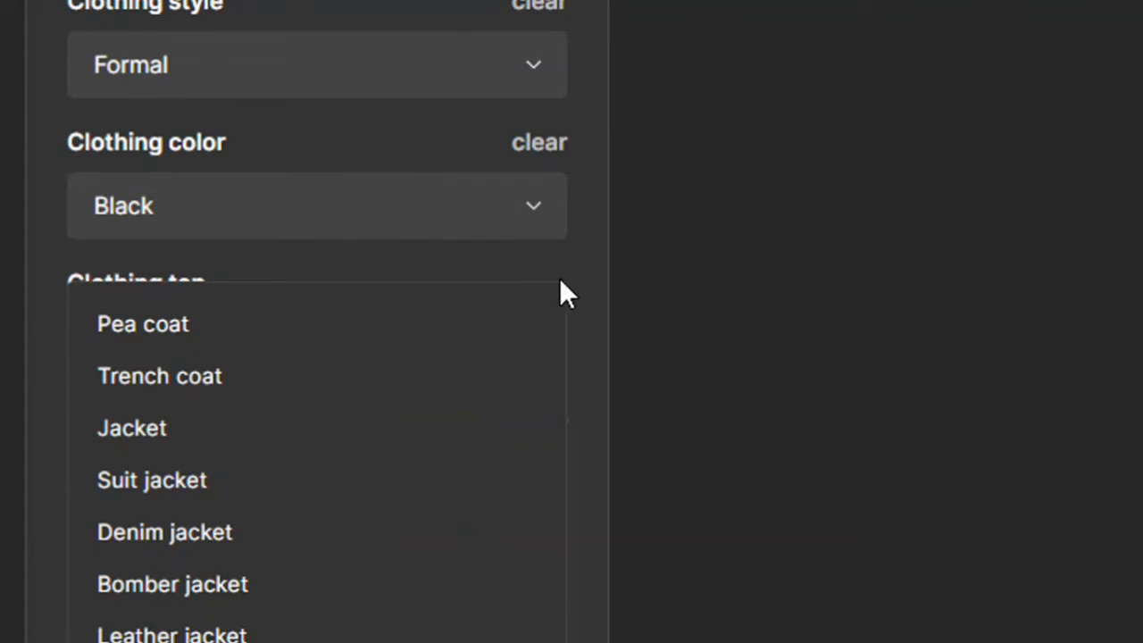
{"action": "left_click", "coordinate": [500, 316]}
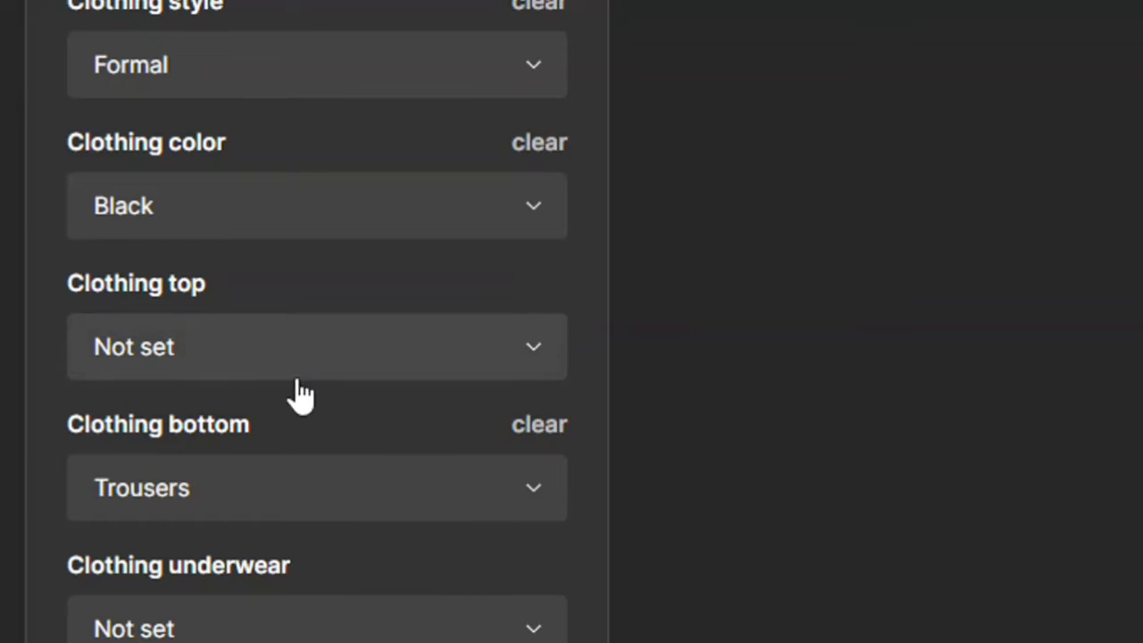
- Set the human's clothing top to Hoodie again and clear the clothing outerwear choice
{"action": "scroll", "coordinate": [357, 420], "scroll_direction": "down", "scroll_amount": 2}
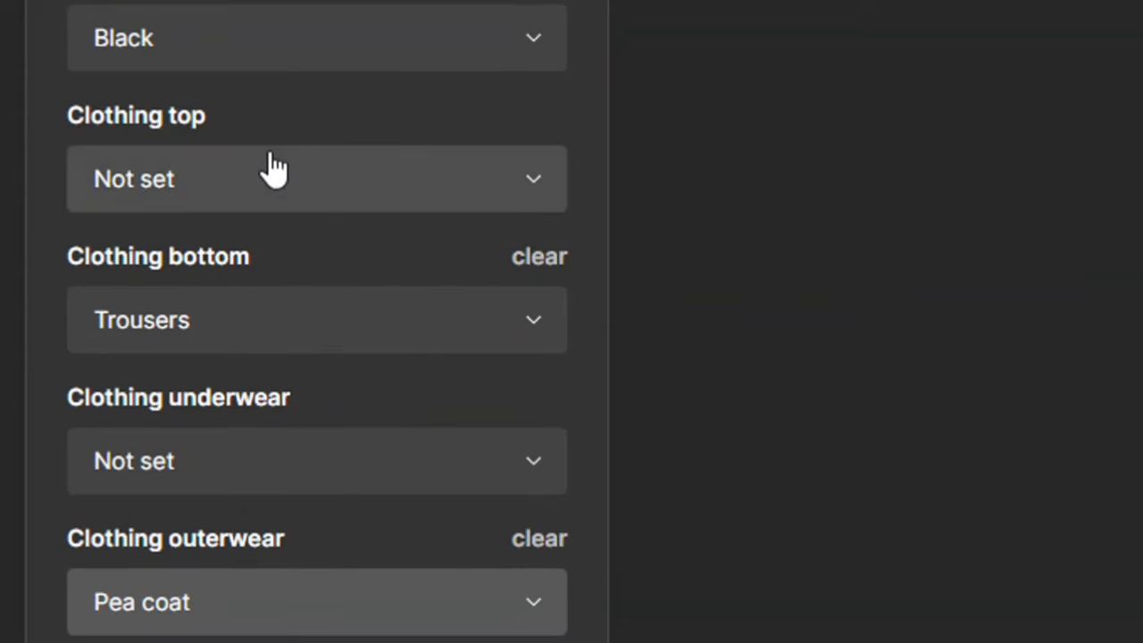
{"action": "left_click", "coordinate": [319, 169]}
{"action": "left_click", "coordinate": [319, 164]}
{"action": "scroll", "coordinate": [357, 303], "scroll_direction": "down", "scroll_amount": 6}
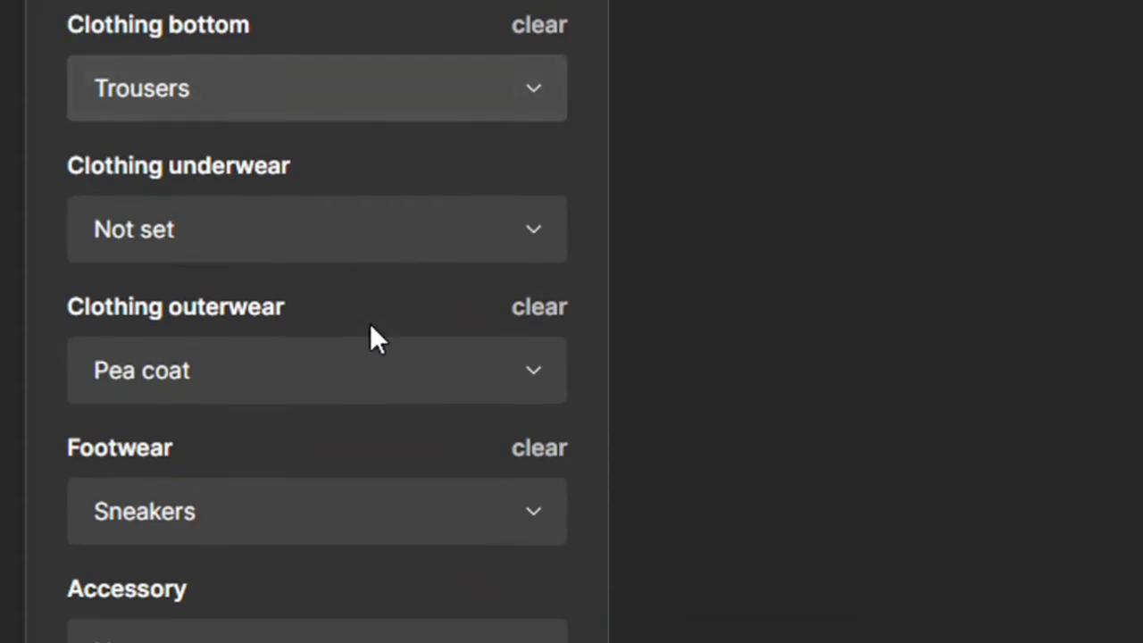
{"action": "scroll", "coordinate": [314, 298], "scroll_direction": "up", "scroll_amount": 1}
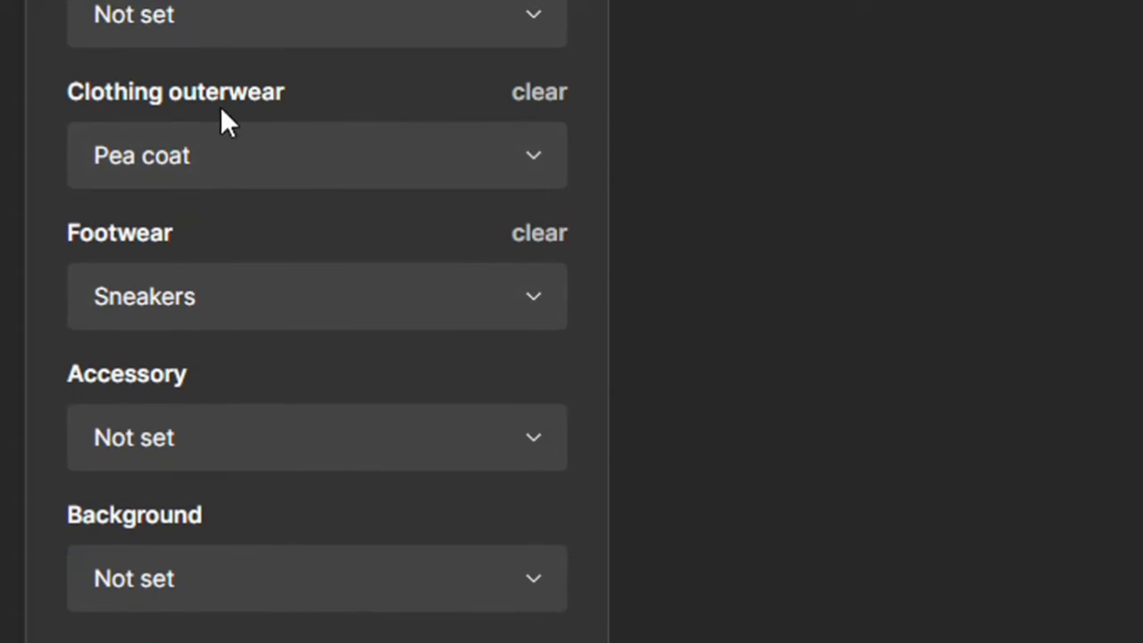
{"action": "left_click", "coordinate": [540, 93]}
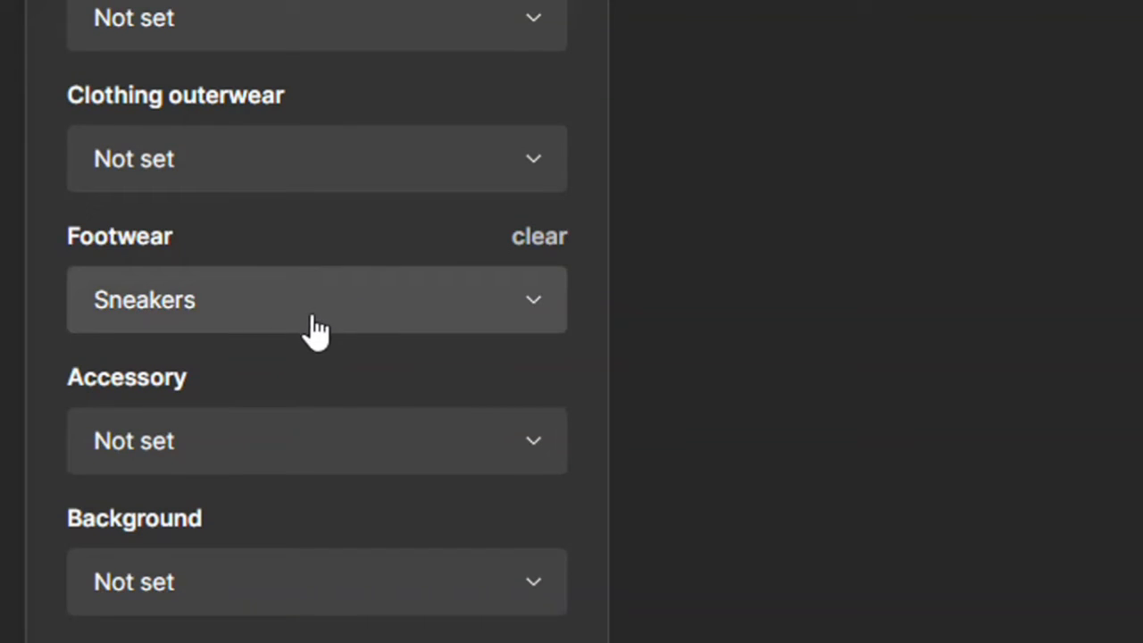
- Set the human's accessory to Glasses
{"action": "scroll", "coordinate": [268, 346], "scroll_direction": "down", "scroll_amount": 2}
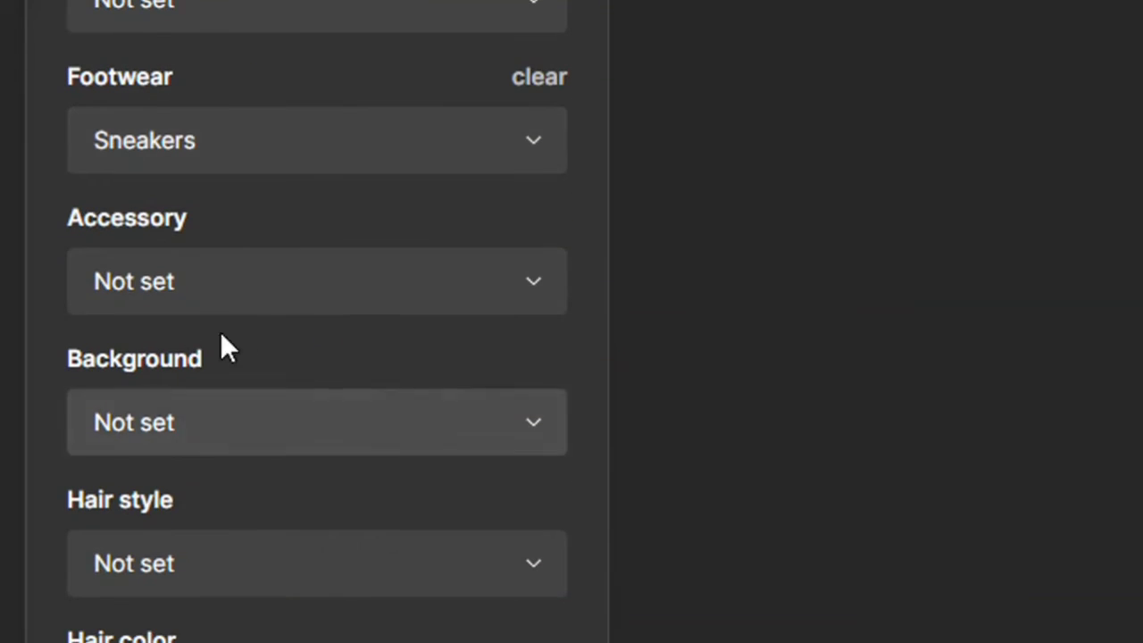
{"action": "left_click", "coordinate": [367, 280]}
{"action": "scroll", "coordinate": [299, 562], "scroll_direction": "down", "scroll_amount": 1}
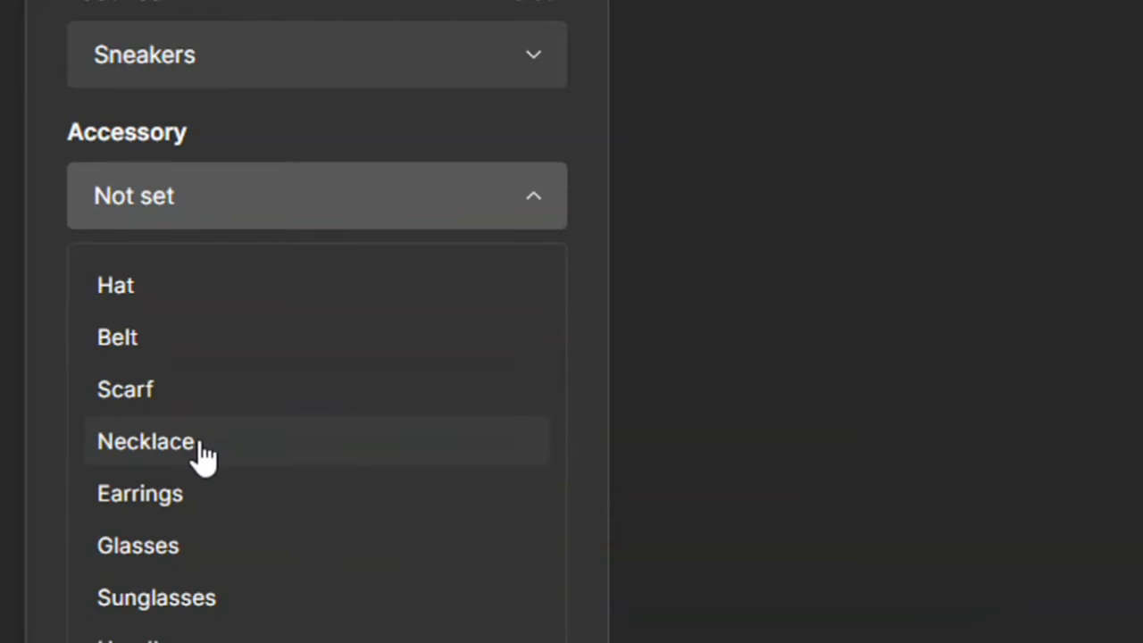
{"action": "left_click", "coordinate": [184, 548]}
{"action": "left_click", "coordinate": [413, 344]}
{"action": "left_click", "coordinate": [405, 337]}
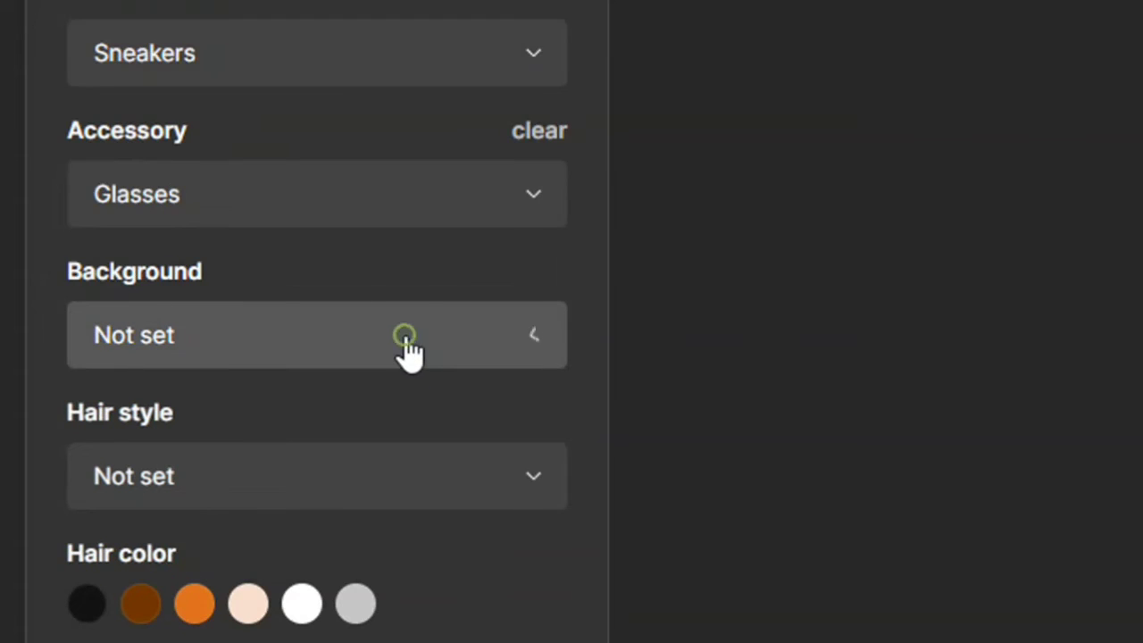
- Change the human's accessory to Sunglasses and update the human with the chosen settings
{"action": "left_click", "coordinate": [419, 199]}
{"action": "scroll", "coordinate": [286, 510], "scroll_direction": "down", "scroll_amount": 2}
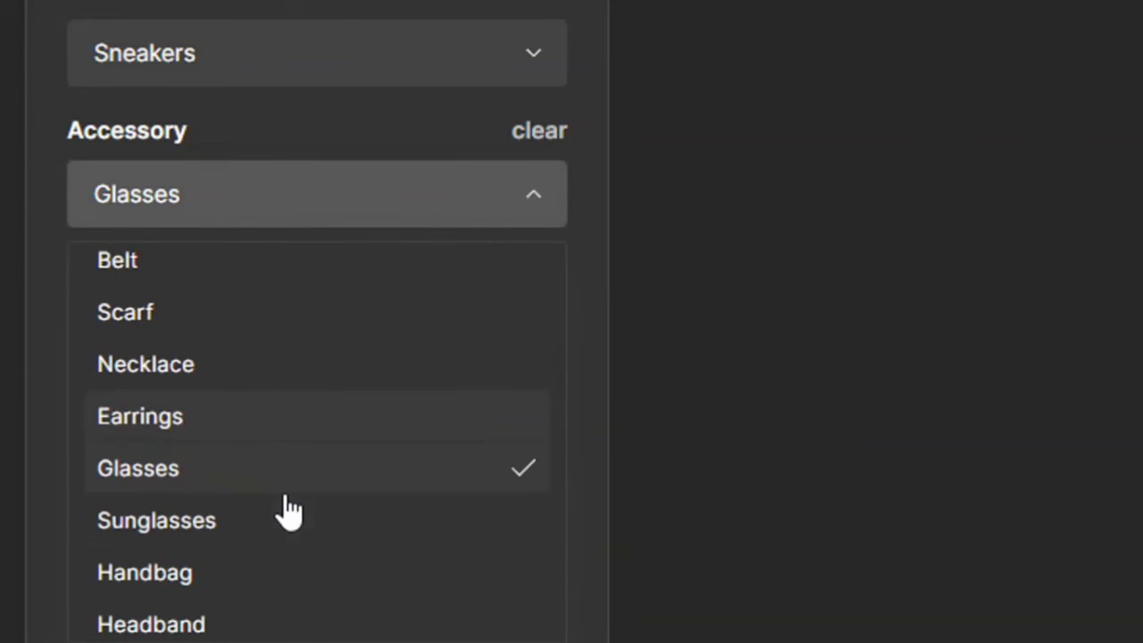
{"action": "left_click", "coordinate": [214, 501]}
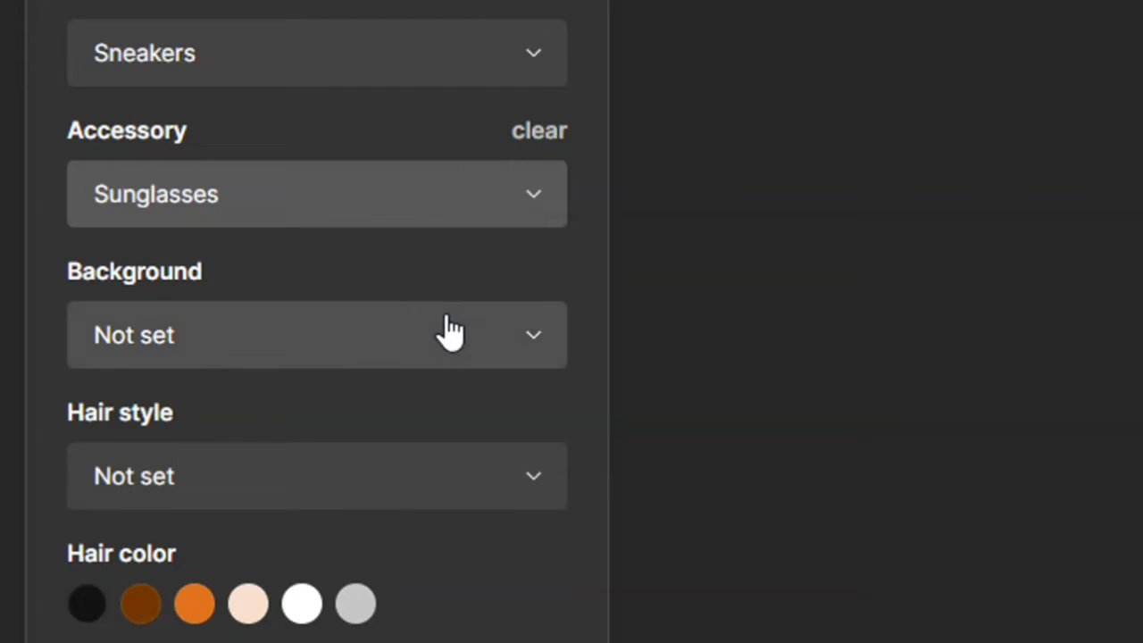
{"action": "scroll", "coordinate": [391, 526], "scroll_direction": "down", "scroll_amount": 2}
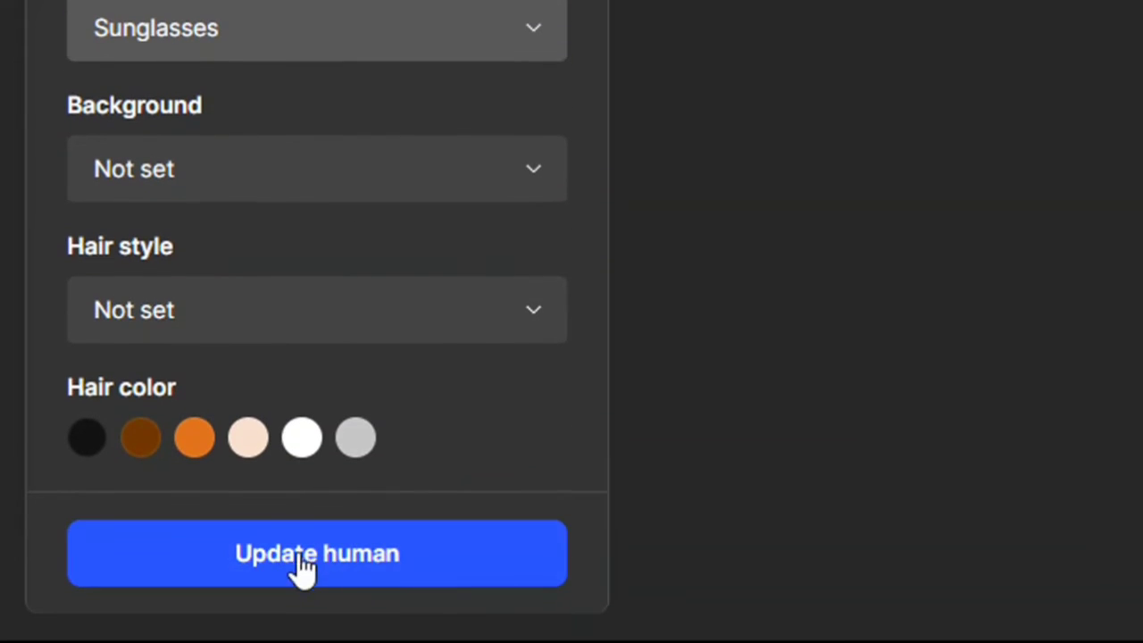
{"action": "left_click", "coordinate": [399, 567]}
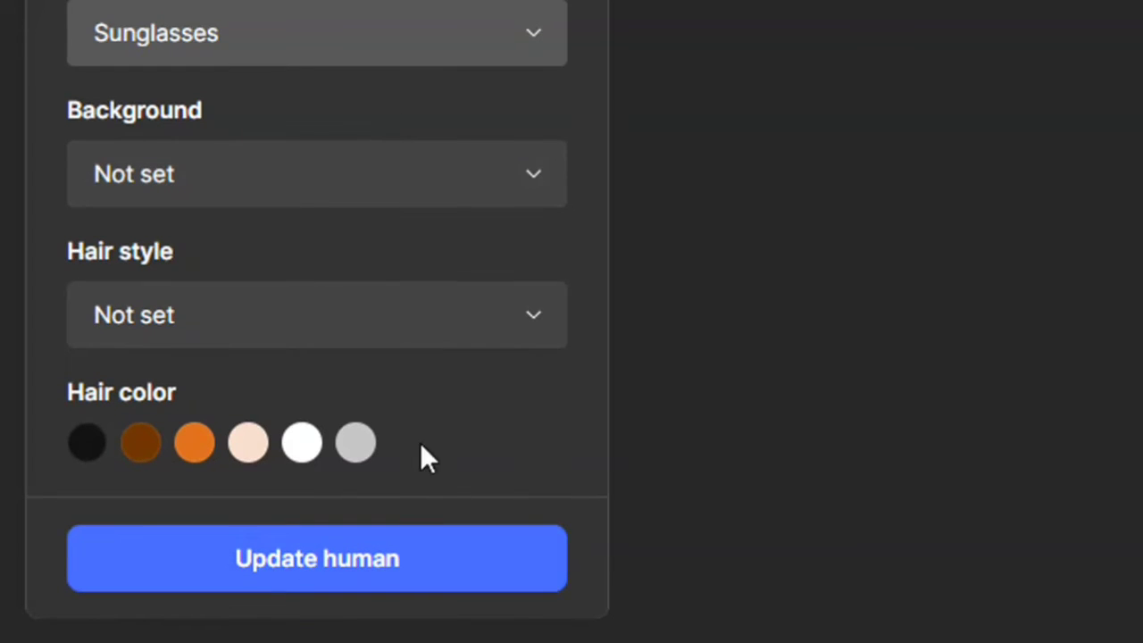
{"action": "left_click", "coordinate": [391, 578]}
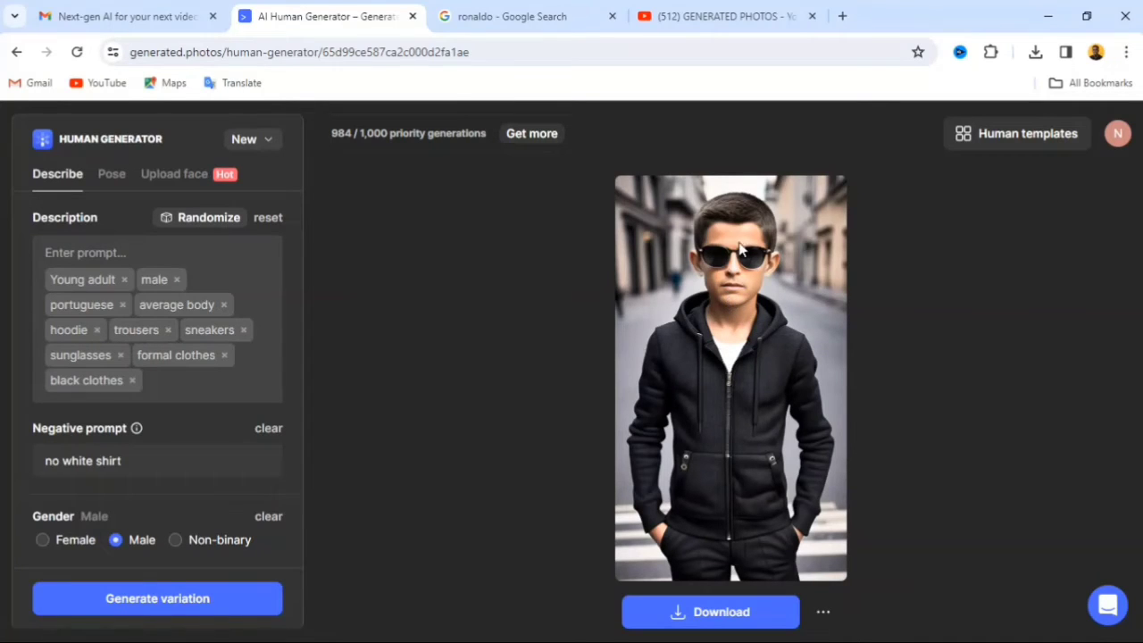
- View the uploaded faces to check which one is selected, and return to the human's description settings
{"action": "left_click", "coordinate": [222, 178]}
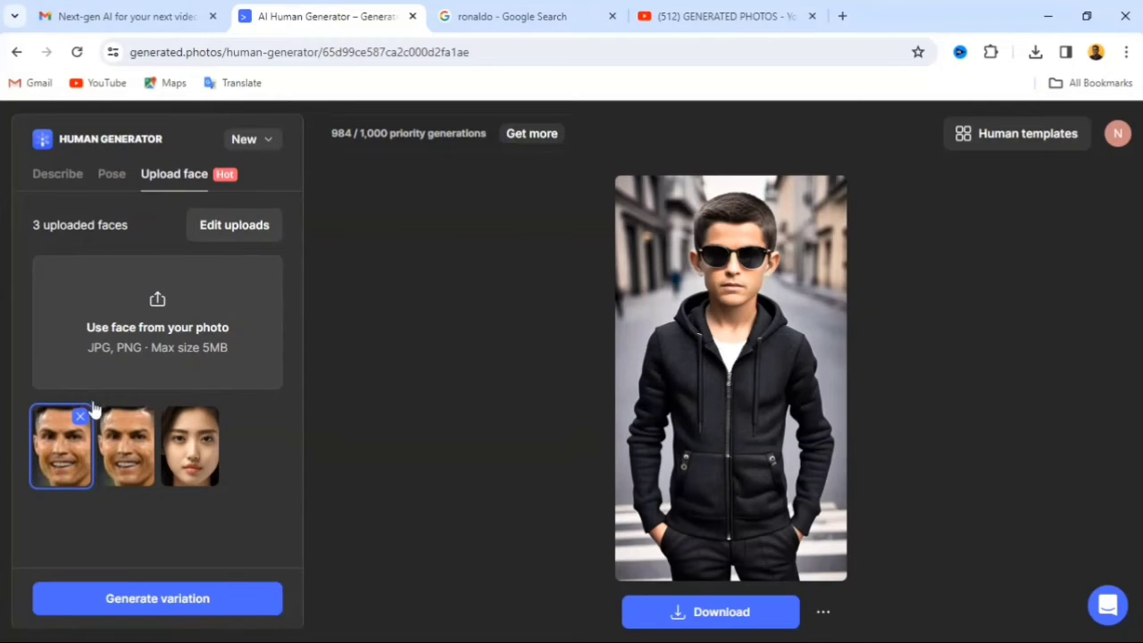
{"action": "left_click", "coordinate": [72, 179]}
- Browse the available backgrounds and set the human's background to Studio backdrop
{"action": "scroll", "coordinate": [183, 329], "scroll_direction": "down", "scroll_amount": 8}
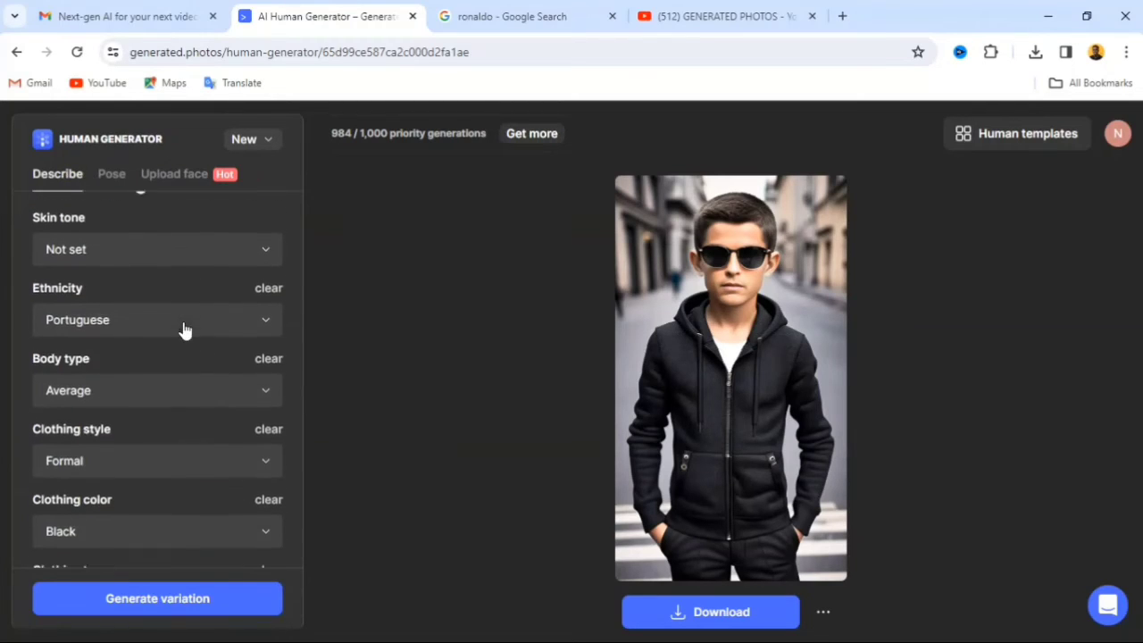
{"action": "scroll", "coordinate": [188, 336], "scroll_direction": "down", "scroll_amount": 1}
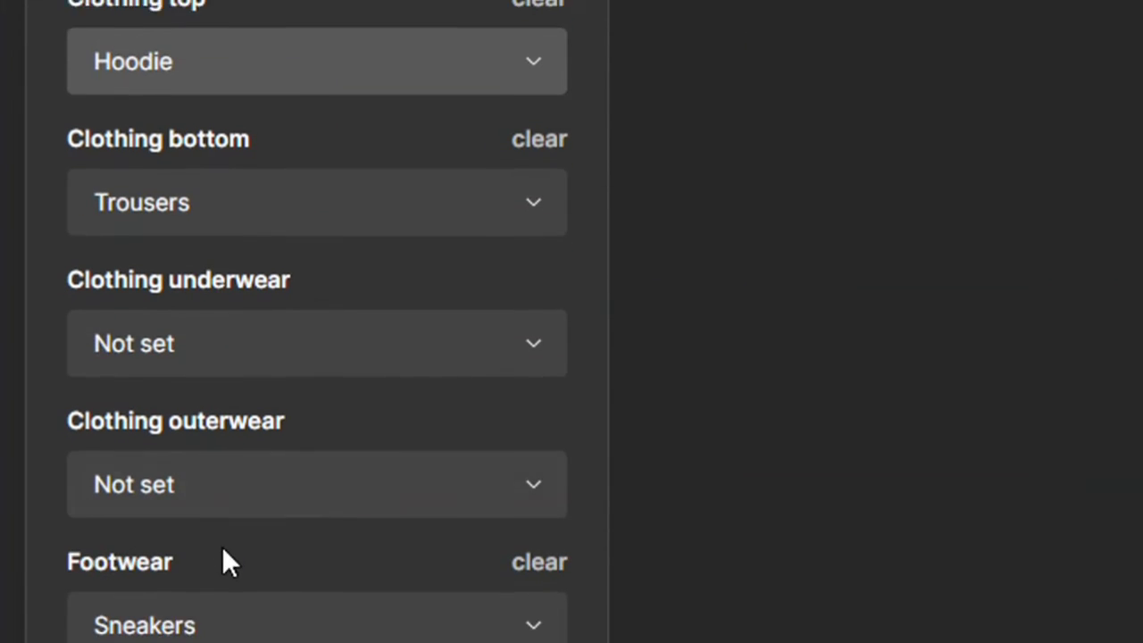
{"action": "scroll", "coordinate": [206, 347], "scroll_direction": "down", "scroll_amount": 5}
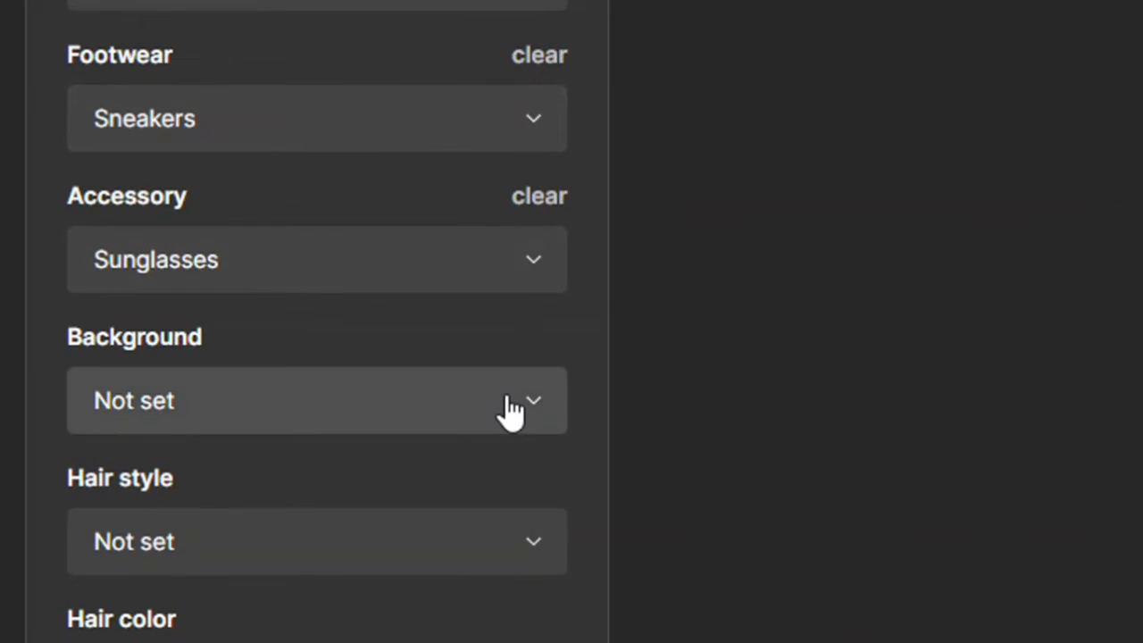
{"action": "left_click", "coordinate": [507, 403]}
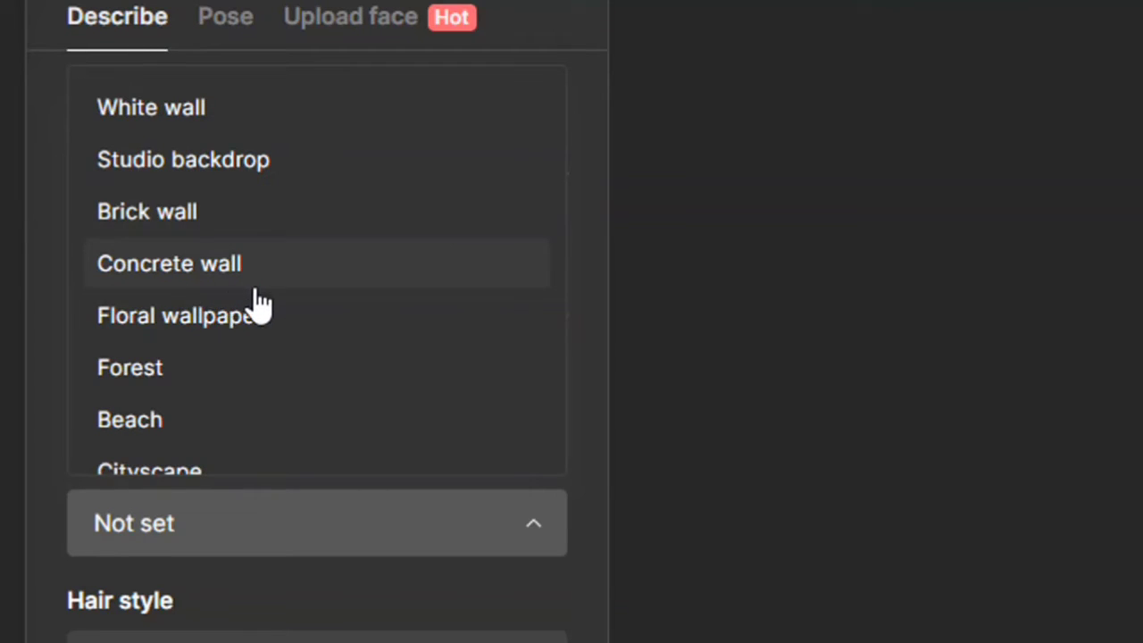
{"action": "scroll", "coordinate": [255, 300], "scroll_direction": "down", "scroll_amount": 4}
{"action": "scroll", "coordinate": [258, 304], "scroll_direction": "down", "scroll_amount": 8}
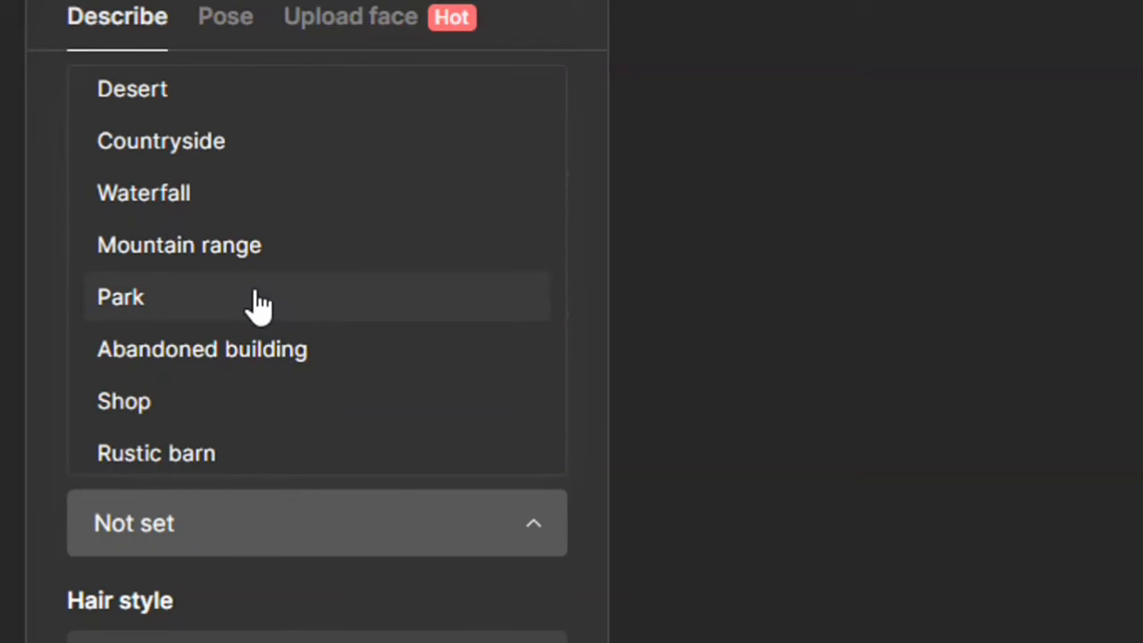
{"action": "scroll", "coordinate": [258, 303], "scroll_direction": "down", "scroll_amount": 4}
{"action": "scroll", "coordinate": [257, 305], "scroll_direction": "up", "scroll_amount": 15}
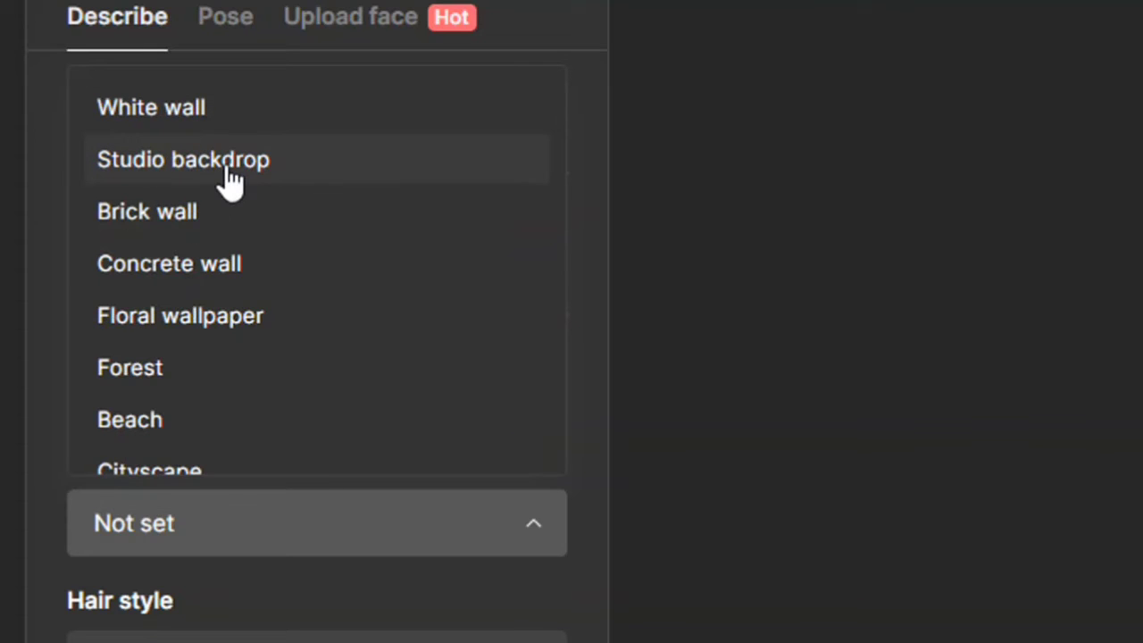
{"action": "left_click", "coordinate": [225, 174]}
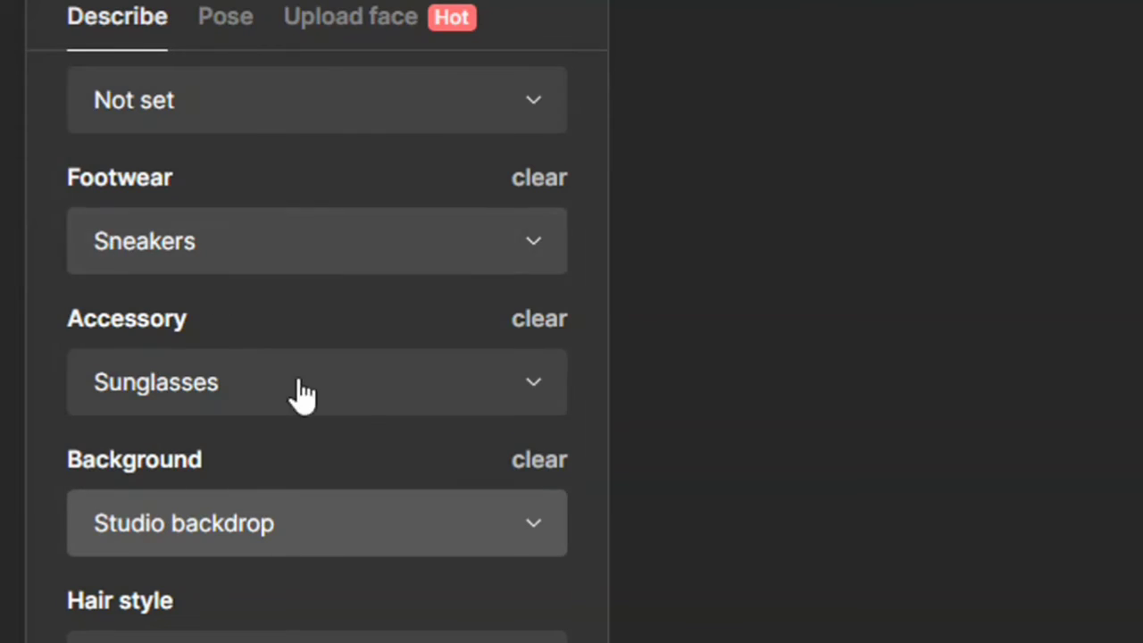
{"action": "scroll", "coordinate": [339, 557], "scroll_direction": "down", "scroll_amount": 1}
{"action": "scroll", "coordinate": [347, 536], "scroll_direction": "down", "scroll_amount": 3}
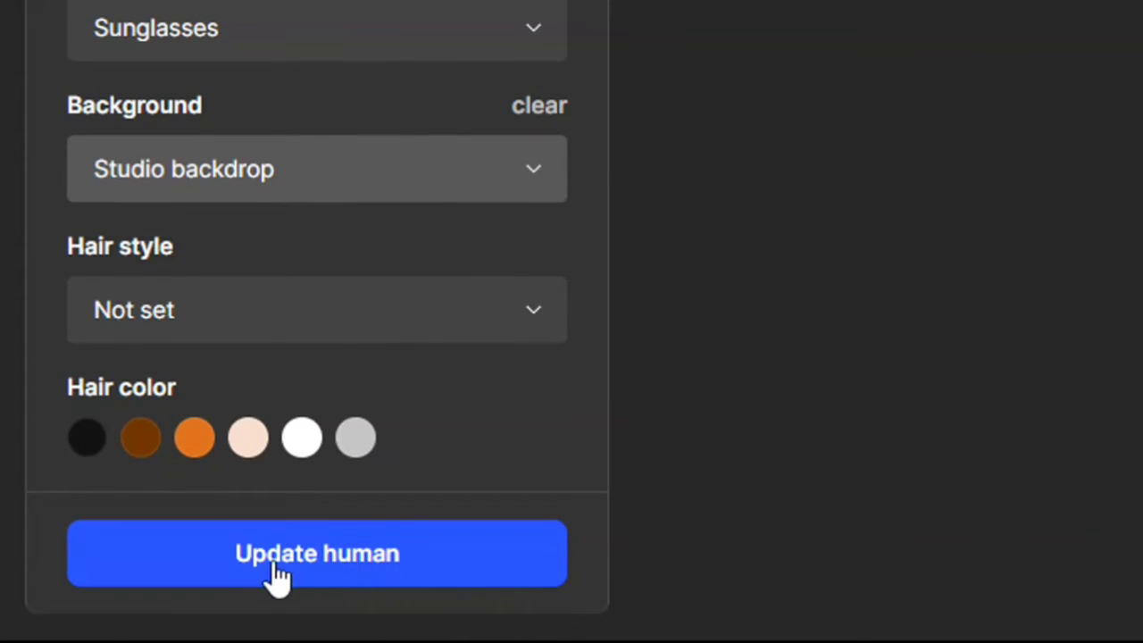
{"action": "left_click", "coordinate": [360, 581]}
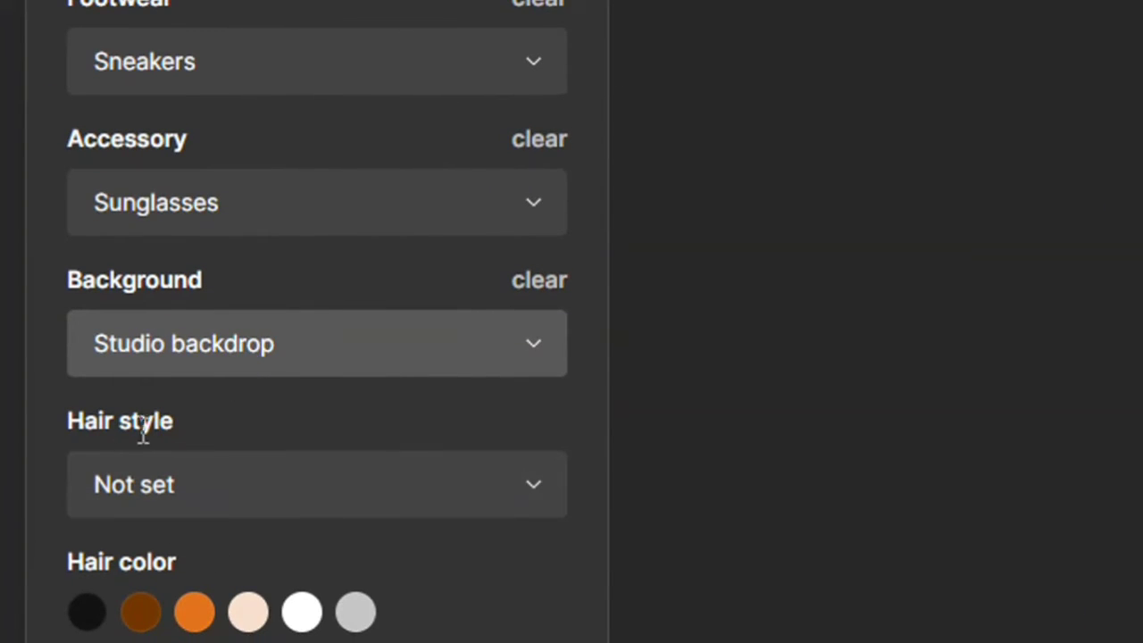
- Look through the available hair styles and close the list without choosing one
{"action": "left_click", "coordinate": [505, 478]}
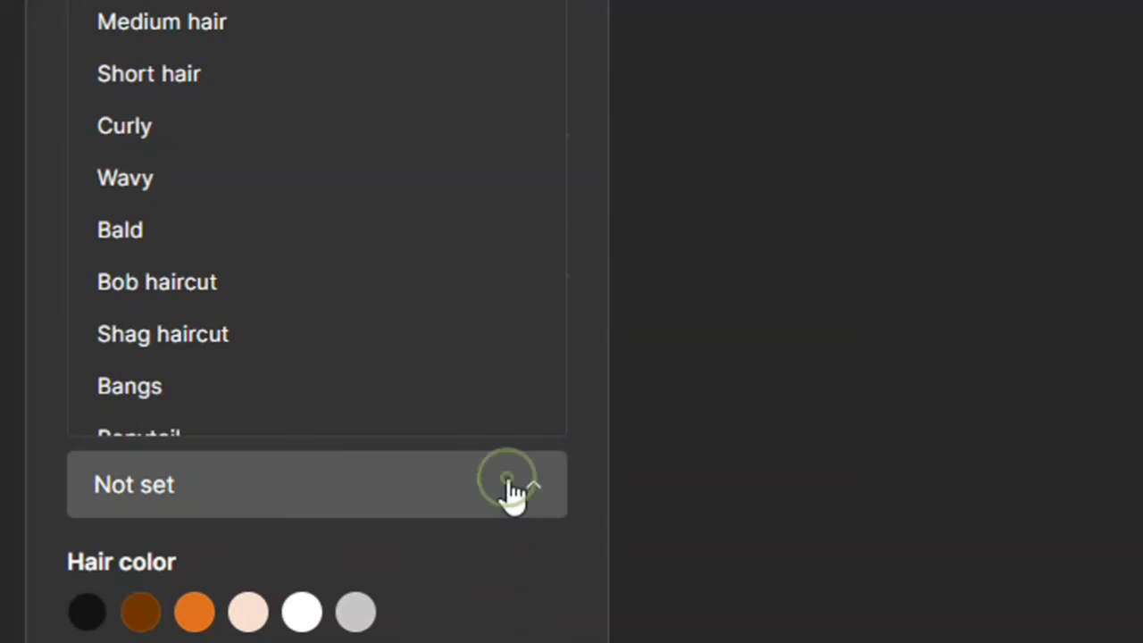
{"action": "scroll", "coordinate": [363, 106], "scroll_direction": "up", "scroll_amount": 2}
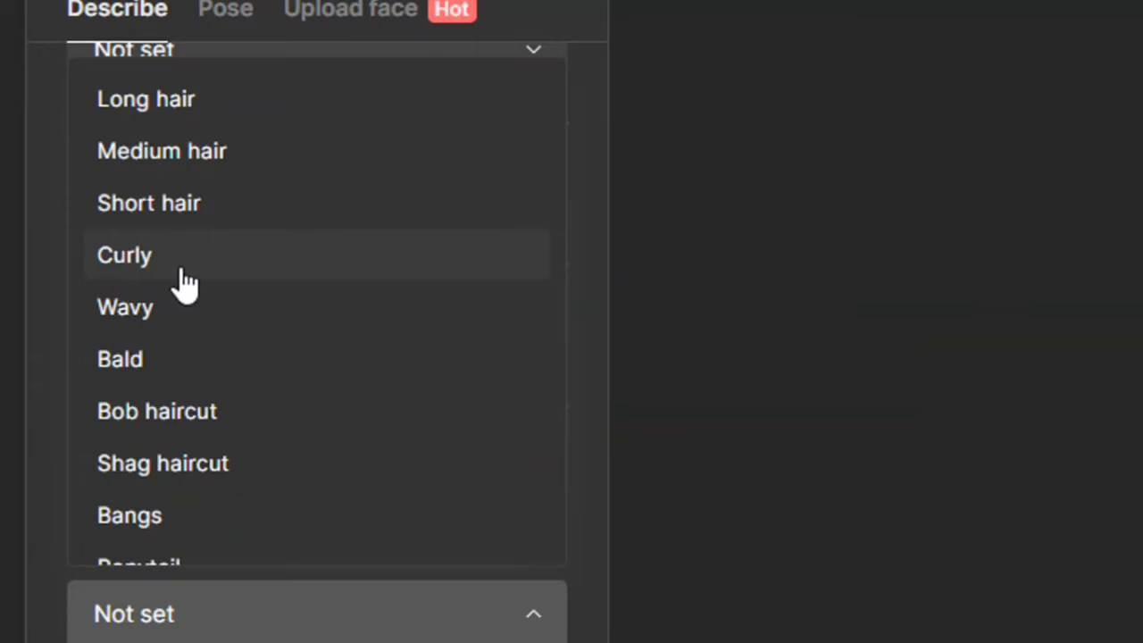
{"action": "scroll", "coordinate": [206, 408], "scroll_direction": "down", "scroll_amount": 3}
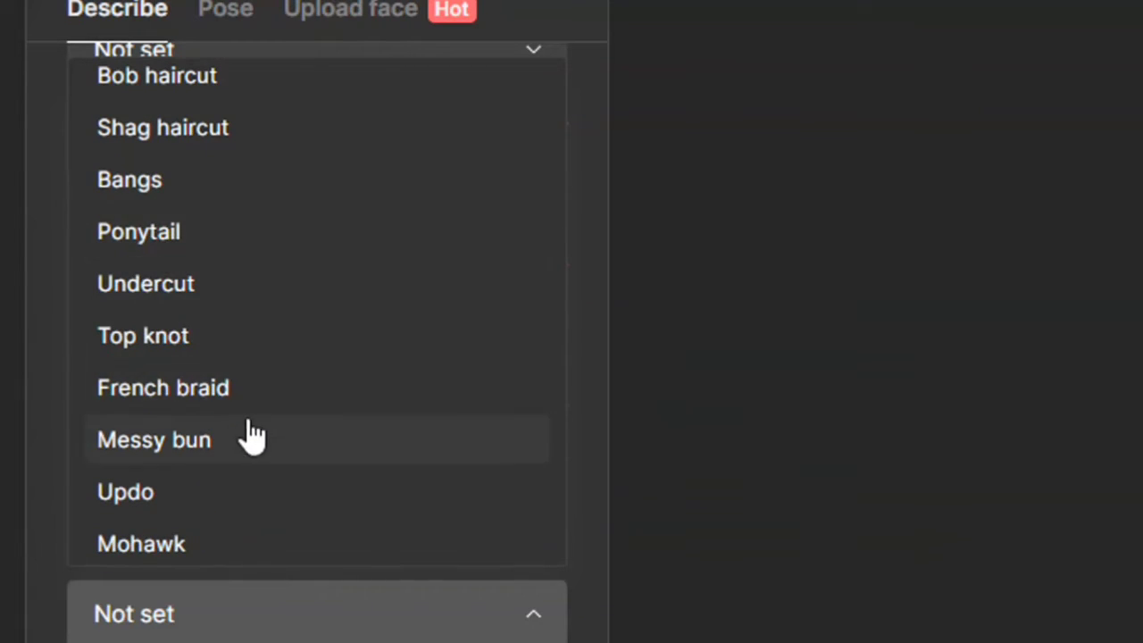
{"action": "scroll", "coordinate": [252, 437], "scroll_direction": "down", "scroll_amount": 5}
{"action": "left_click", "coordinate": [441, 555]}
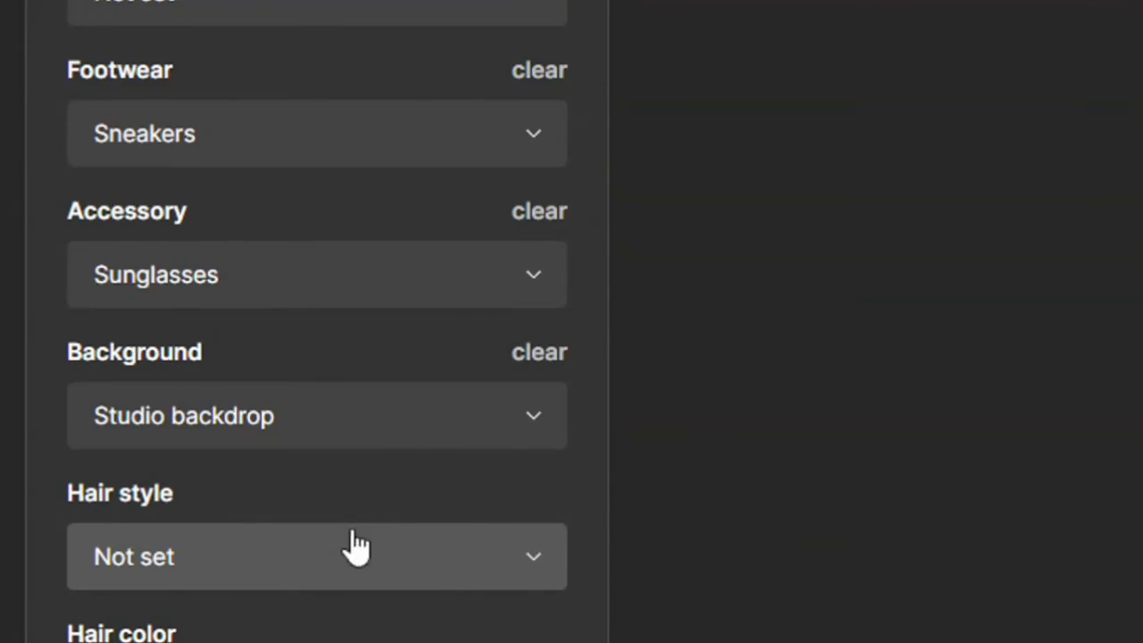
{"action": "scroll", "coordinate": [356, 547], "scroll_direction": "down", "scroll_amount": 1}
{"action": "scroll", "coordinate": [410, 571], "scroll_direction": "down", "scroll_amount": 4}
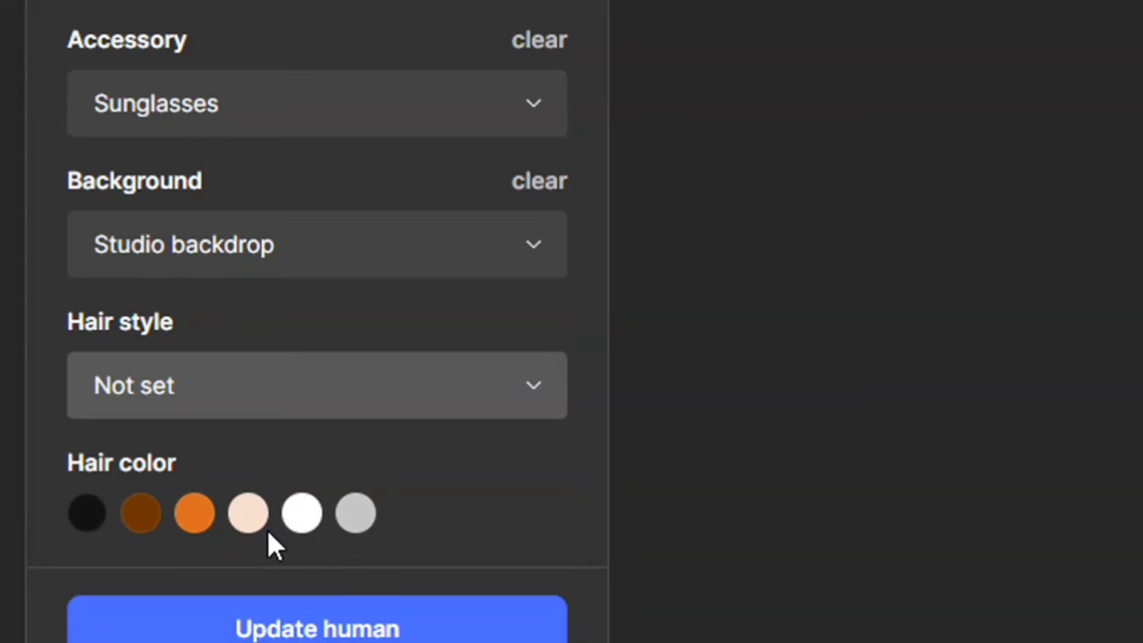
- Set the human's hair style to Afro hair and update the human
{"action": "left_click", "coordinate": [314, 404]}
{"action": "scroll", "coordinate": [276, 112], "scroll_direction": "up", "scroll_amount": 3}
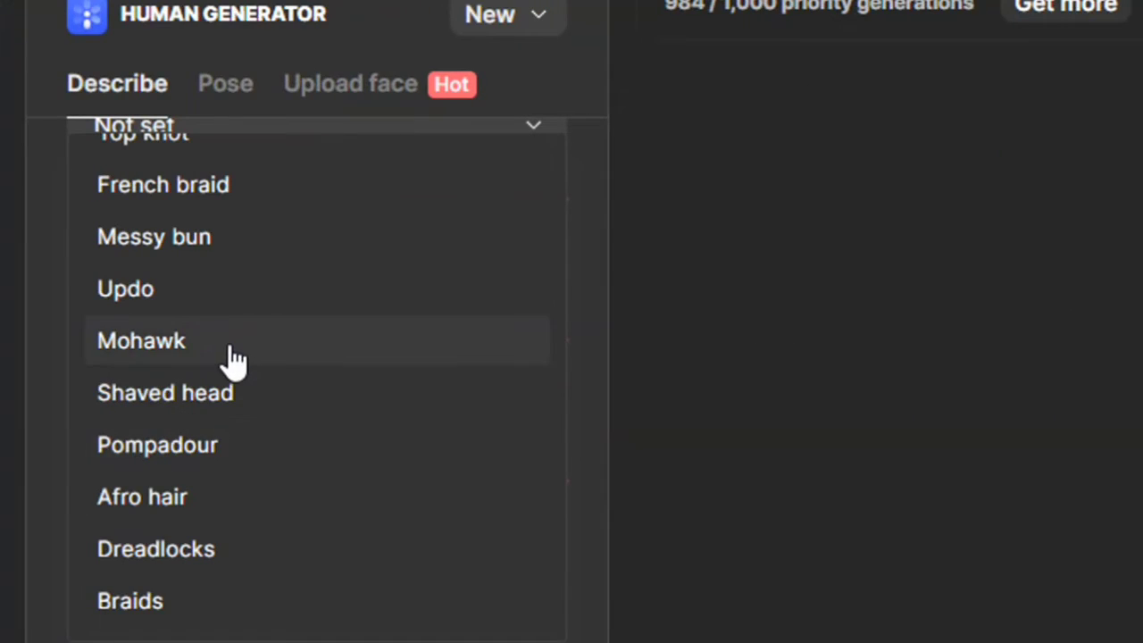
{"action": "scroll", "coordinate": [230, 362], "scroll_direction": "up", "scroll_amount": 3}
{"action": "scroll", "coordinate": [228, 363], "scroll_direction": "down", "scroll_amount": 3}
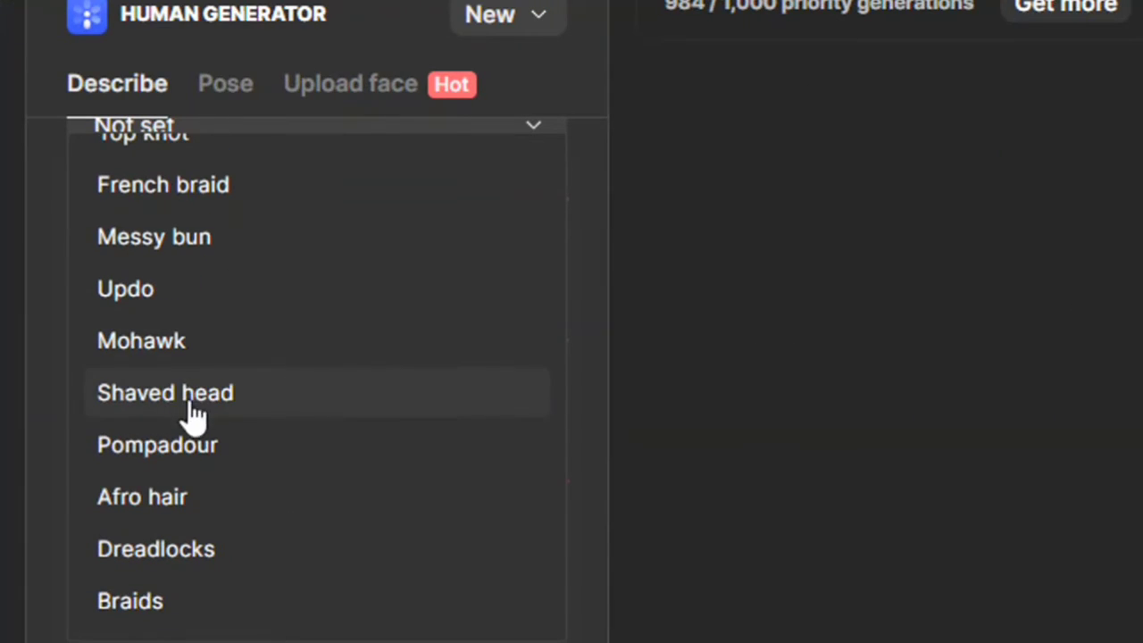
{"action": "left_click", "coordinate": [166, 500]}
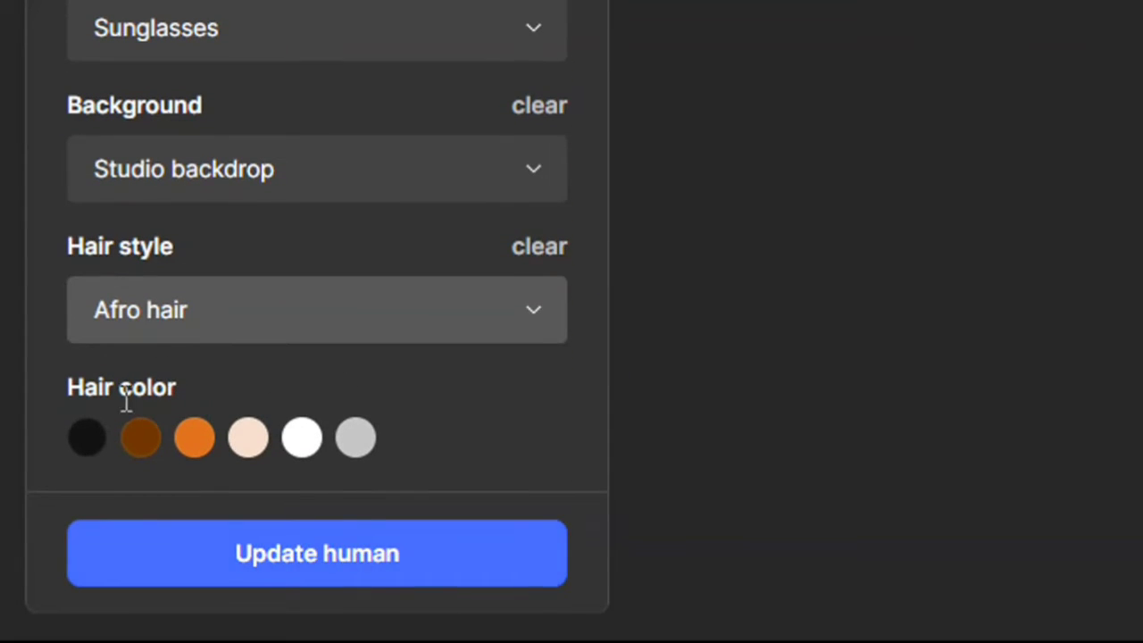
{"action": "left_click", "coordinate": [384, 555]}
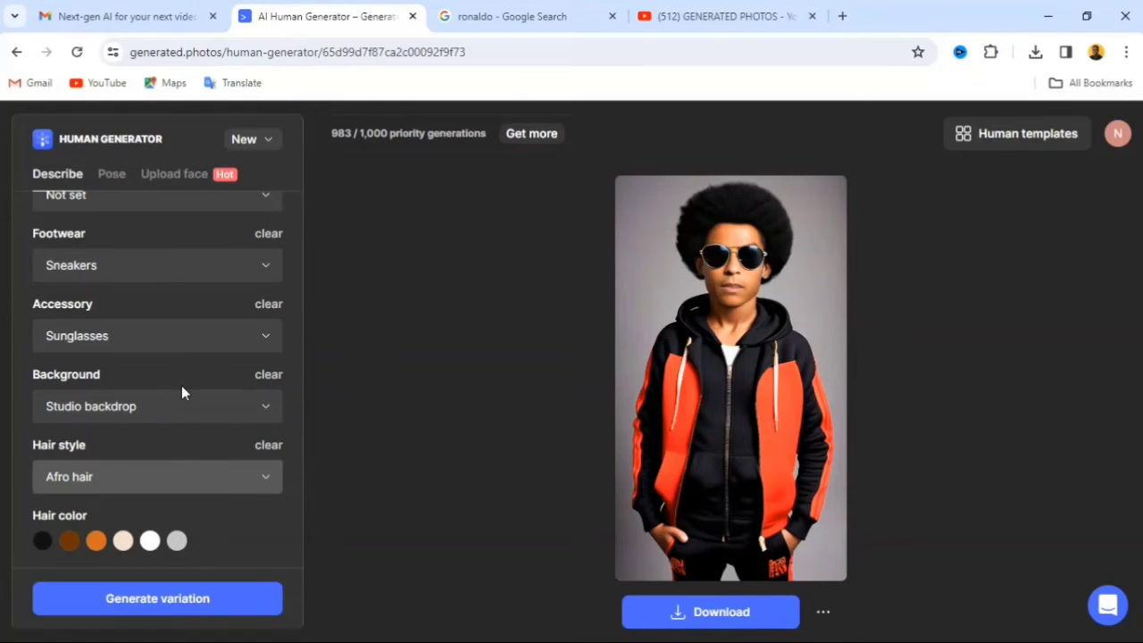
{"action": "scroll", "coordinate": [181, 393], "scroll_direction": "up", "scroll_amount": 6}
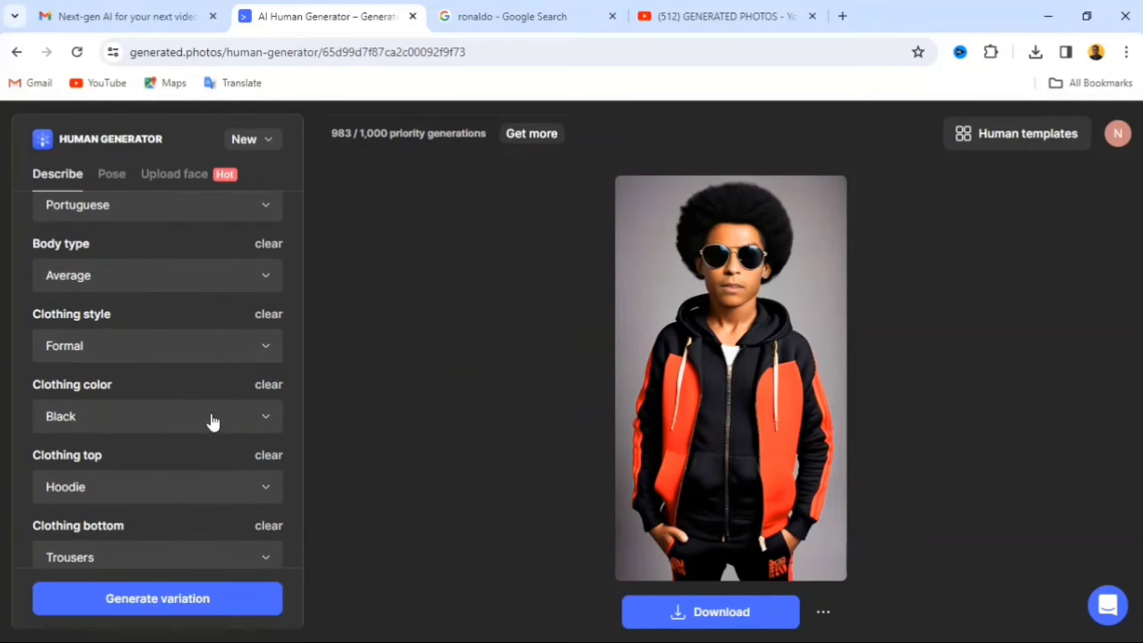
- Set the human's hair color to White and update the human
{"action": "scroll", "coordinate": [205, 437], "scroll_direction": "down", "scroll_amount": 6}
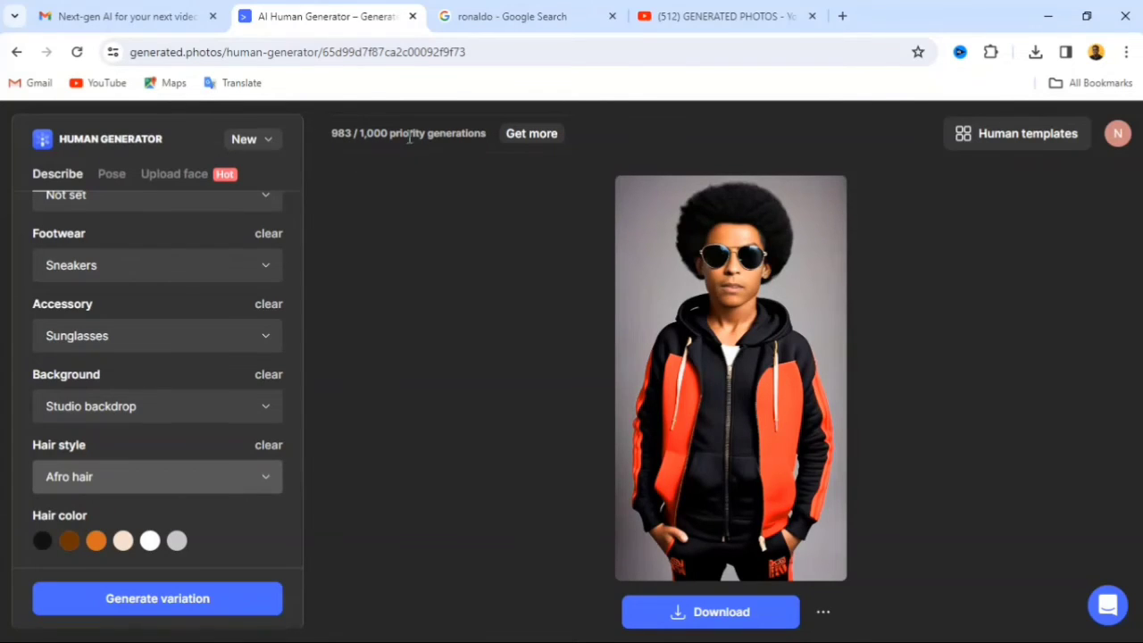
{"action": "left_click", "coordinate": [70, 541]}
{"action": "left_click", "coordinate": [150, 541]}
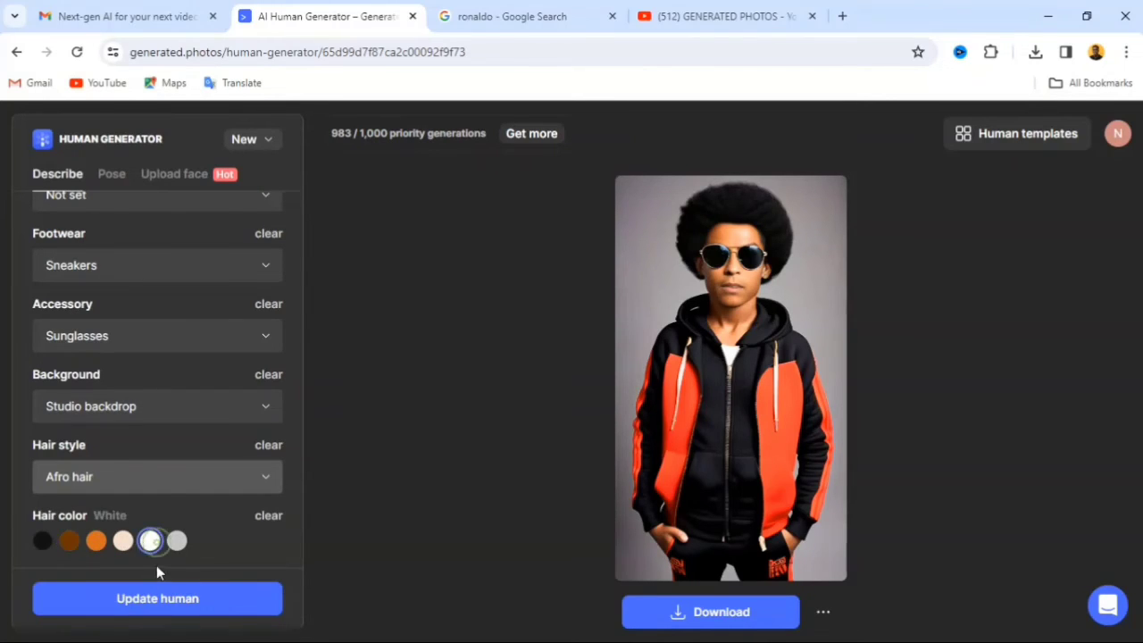
{"action": "left_click", "coordinate": [177, 605]}
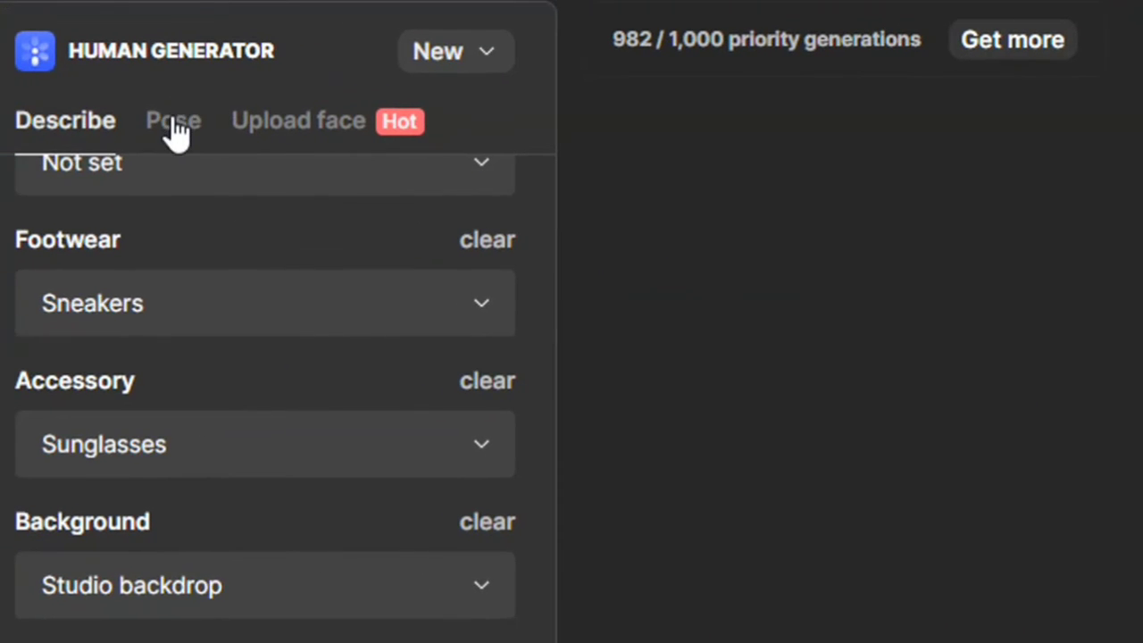
- Open the human's pose settings and filter the pose gallery to Adult poses
{"action": "left_click", "coordinate": [177, 125]}
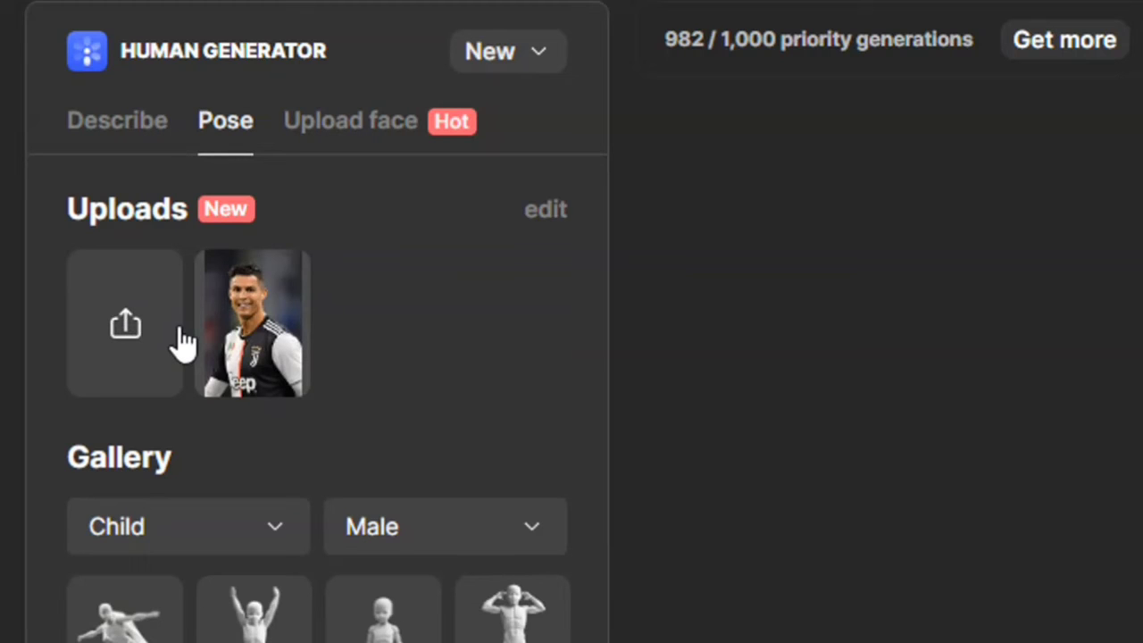
{"action": "scroll", "coordinate": [205, 436], "scroll_direction": "down", "scroll_amount": 2}
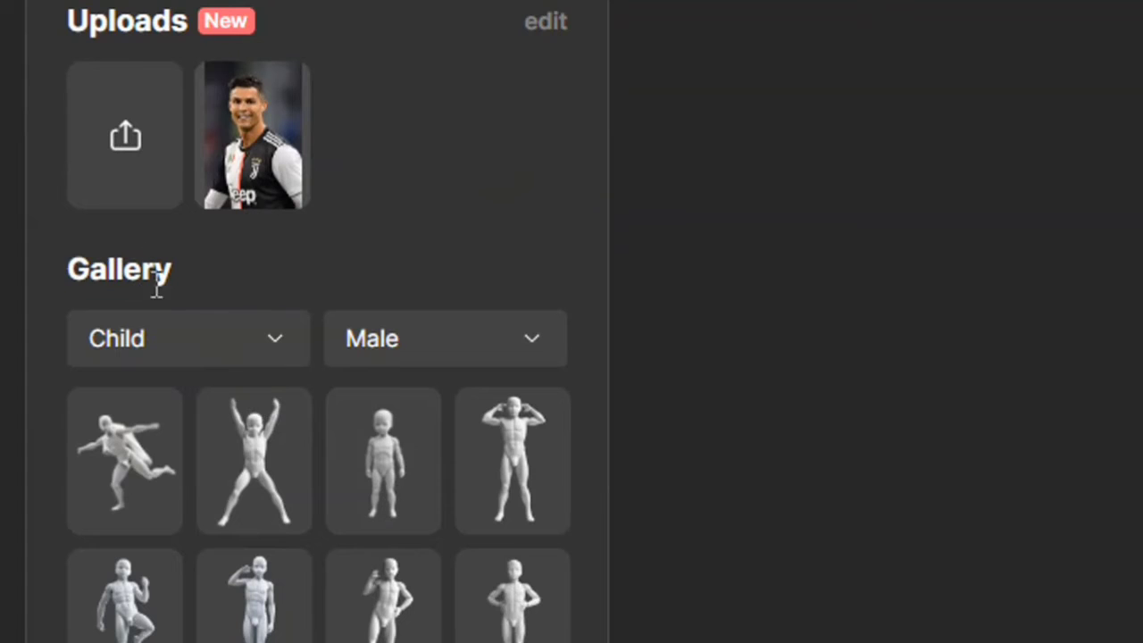
{"action": "left_click", "coordinate": [273, 353]}
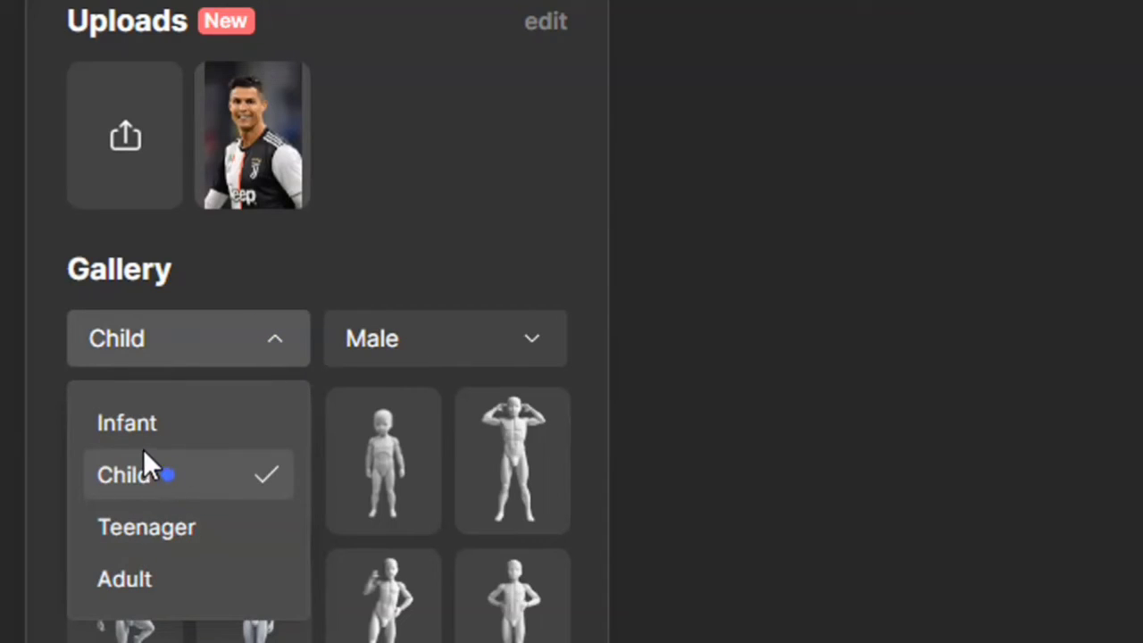
{"action": "scroll", "coordinate": [152, 546], "scroll_direction": "down", "scroll_amount": 1}
{"action": "left_click", "coordinate": [153, 549]}
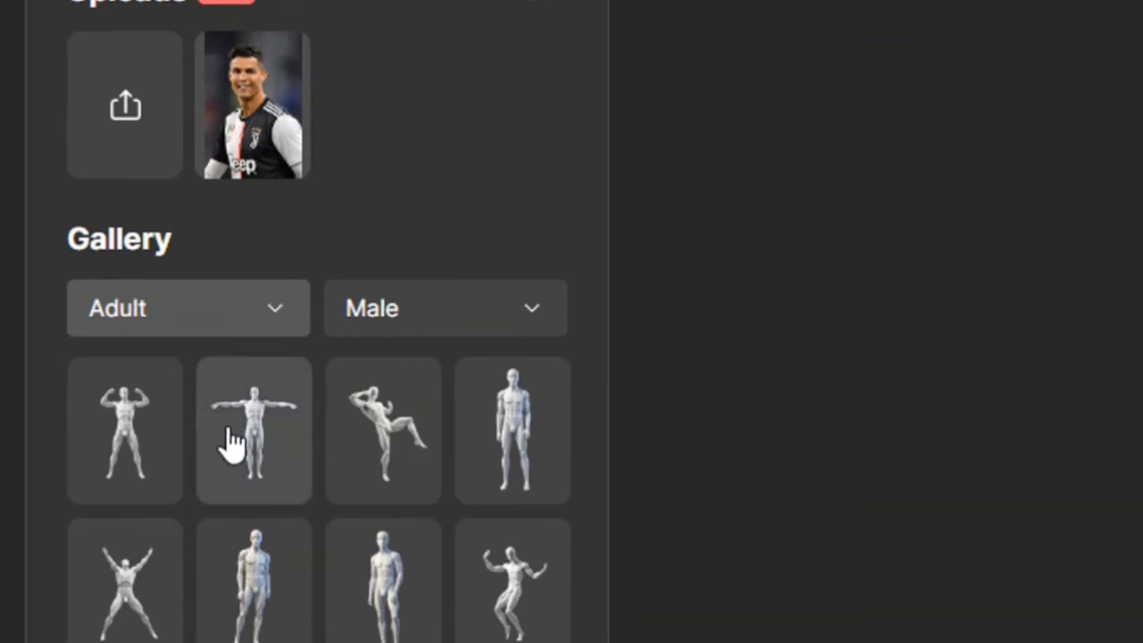
- Browse the adult male poses in the gallery
{"action": "scroll", "coordinate": [348, 432], "scroll_direction": "down", "scroll_amount": 1}
{"action": "scroll", "coordinate": [350, 433], "scroll_direction": "down", "scroll_amount": 5}
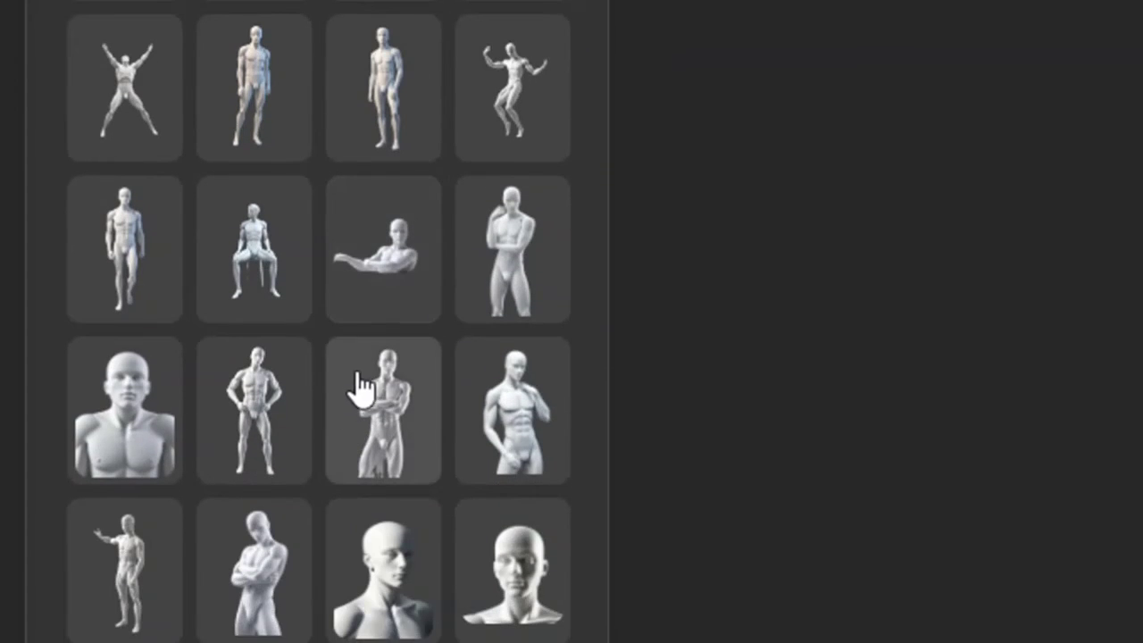
{"action": "scroll", "coordinate": [411, 294], "scroll_direction": "down", "scroll_amount": 2}
{"action": "scroll", "coordinate": [428, 263], "scroll_direction": "down", "scroll_amount": 2}
{"action": "scroll", "coordinate": [447, 262], "scroll_direction": "up", "scroll_amount": 4}
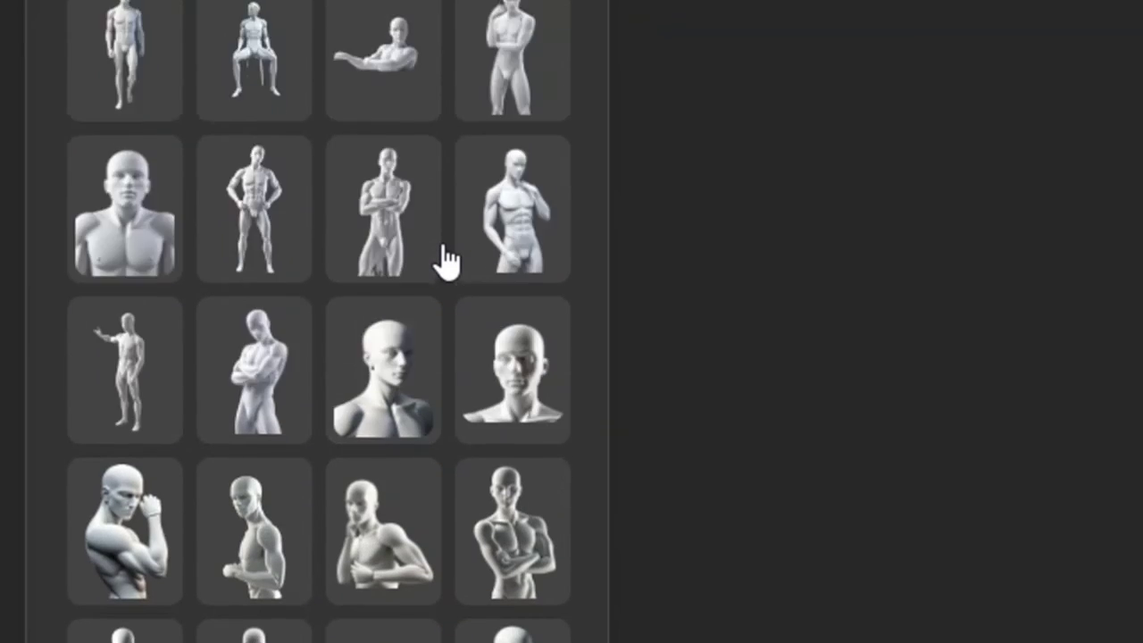
{"action": "scroll", "coordinate": [447, 262], "scroll_direction": "down", "scroll_amount": 4}
{"action": "scroll", "coordinate": [442, 266], "scroll_direction": "up", "scroll_amount": 5}
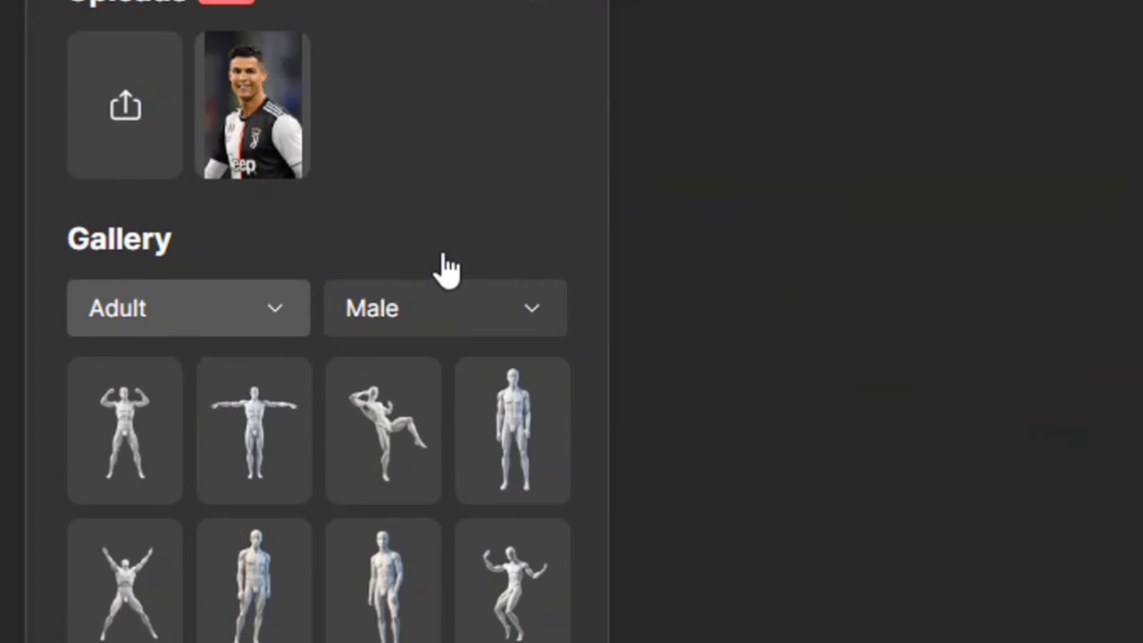
- View the adult poses for Female, and set the gallery's gender filter back to Male
{"action": "left_click", "coordinate": [457, 312]}
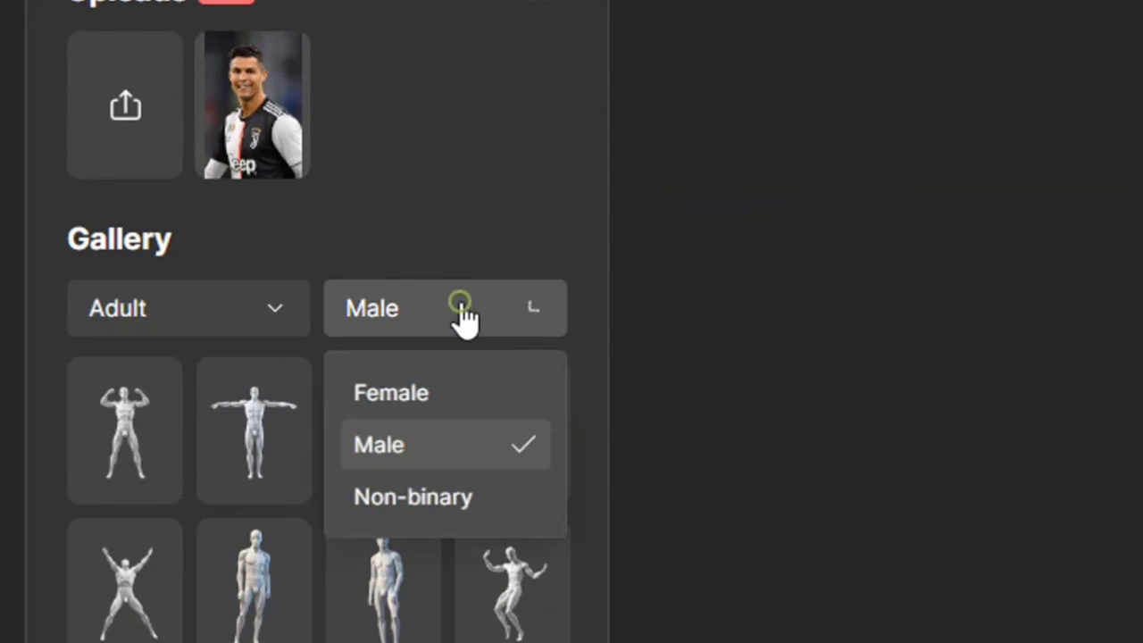
{"action": "left_click", "coordinate": [441, 390]}
{"action": "scroll", "coordinate": [401, 437], "scroll_direction": "down", "scroll_amount": 2}
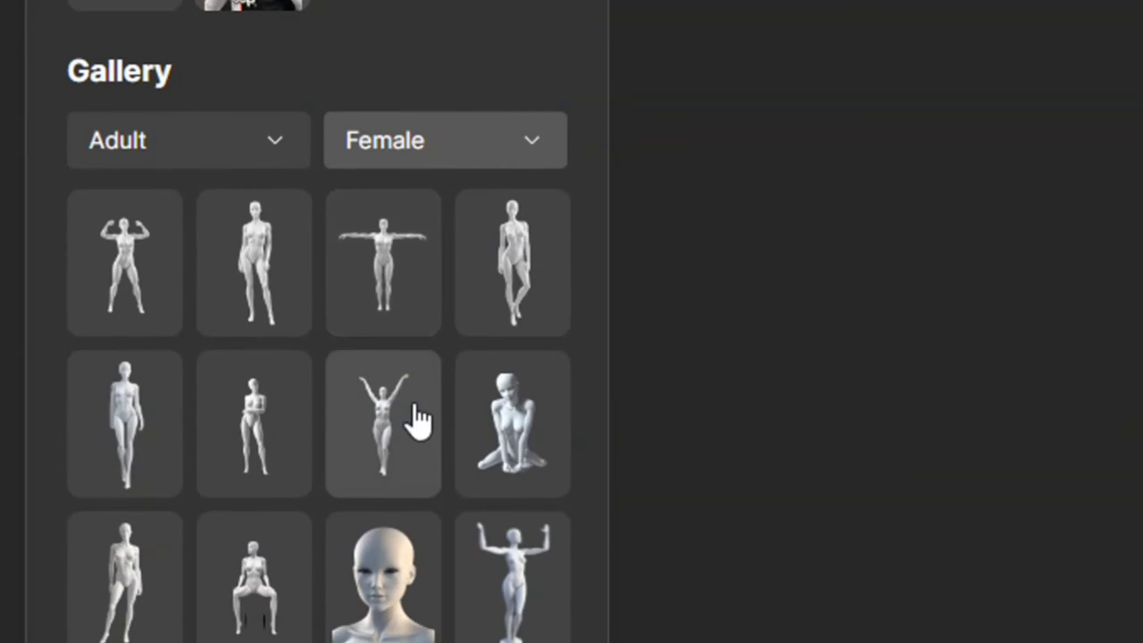
{"action": "left_click", "coordinate": [510, 143]}
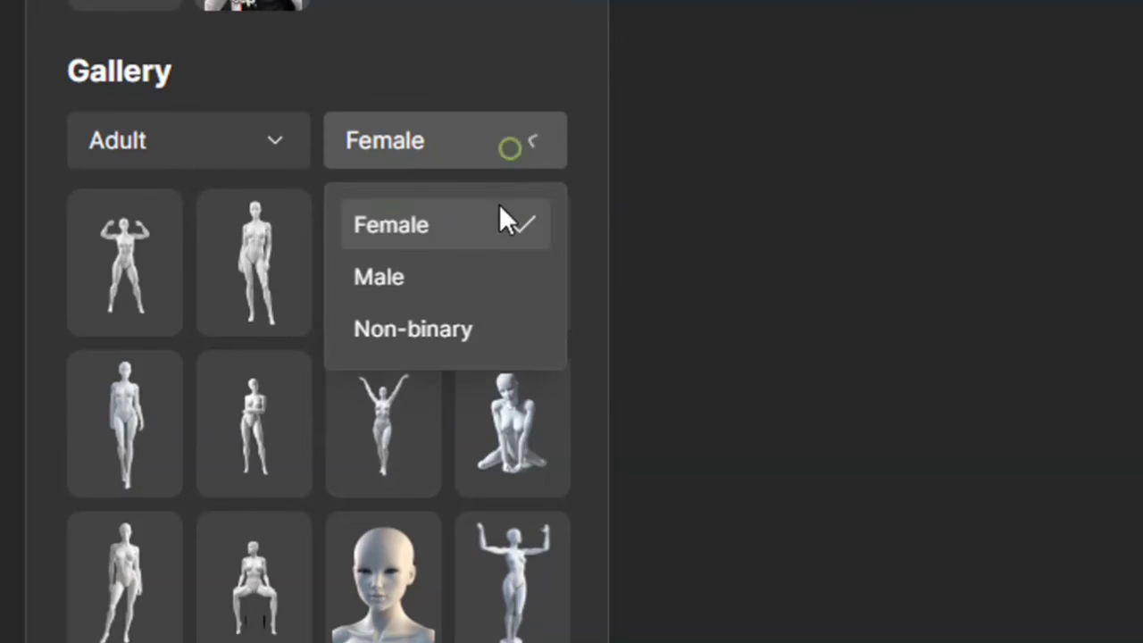
{"action": "left_click", "coordinate": [438, 276]}
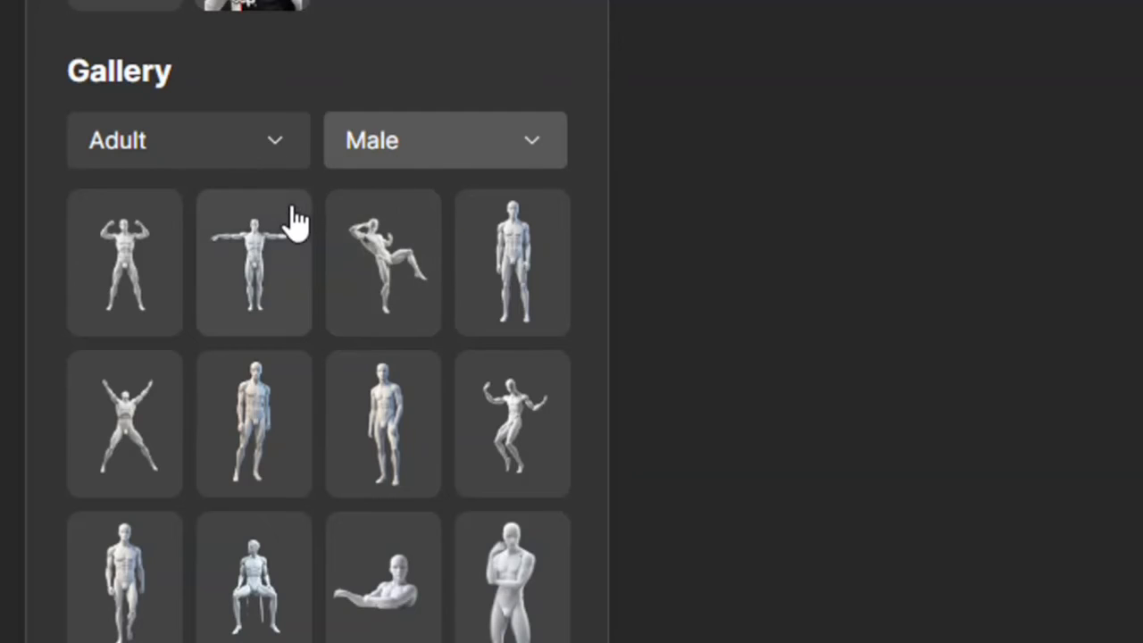
- Choose the front-facing head-and-shoulders pose with lowered arms from the adult male gallery
{"action": "scroll", "coordinate": [293, 309], "scroll_direction": "down", "scroll_amount": 5}
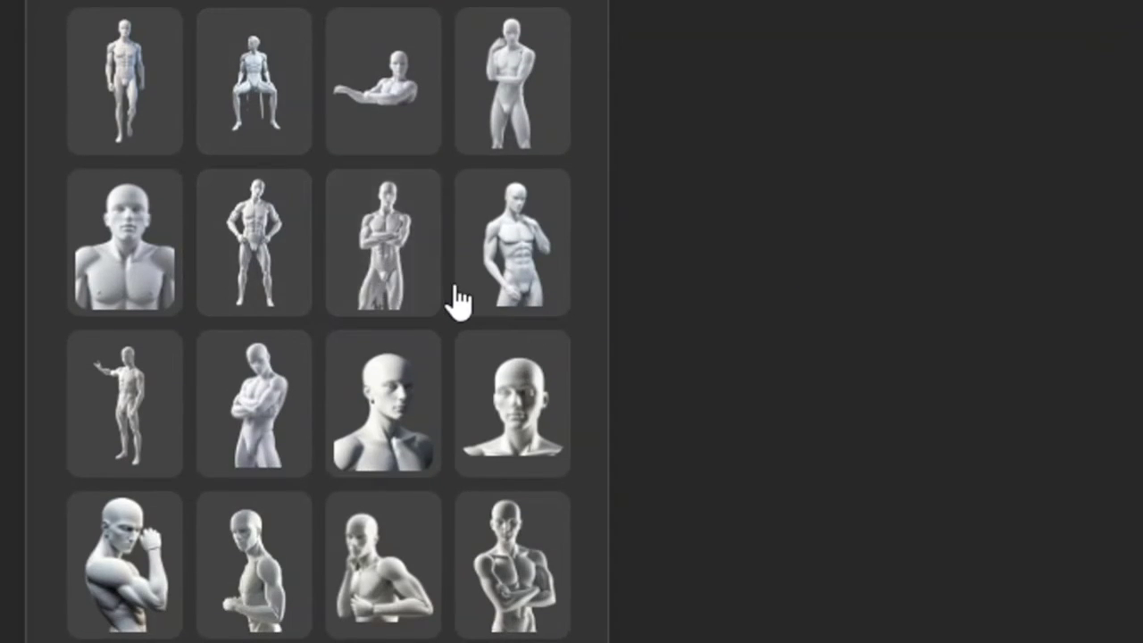
{"action": "scroll", "coordinate": [461, 309], "scroll_direction": "down", "scroll_amount": 2}
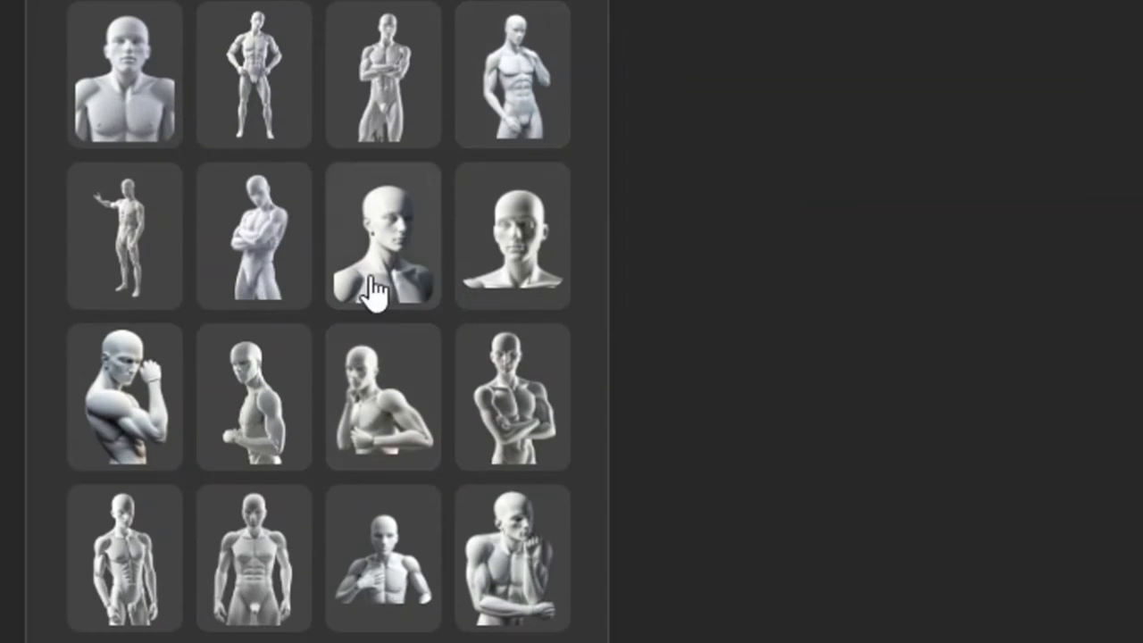
{"action": "scroll", "coordinate": [408, 301], "scroll_direction": "down", "scroll_amount": 4}
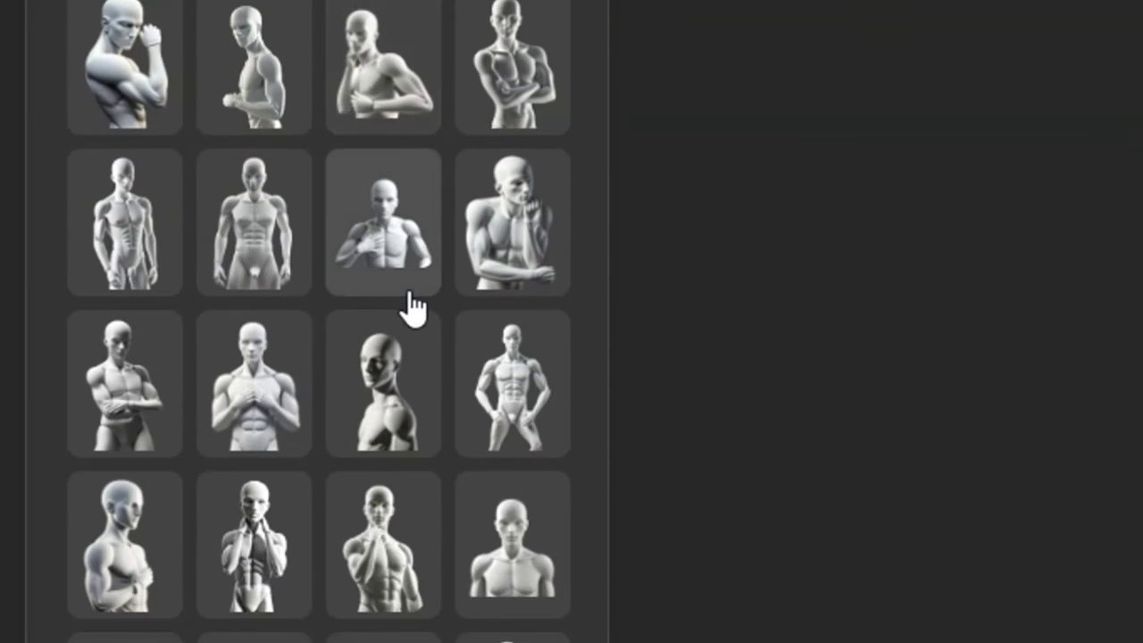
{"action": "left_click", "coordinate": [521, 250]}
{"action": "scroll", "coordinate": [497, 340], "scroll_direction": "down", "scroll_amount": 4}
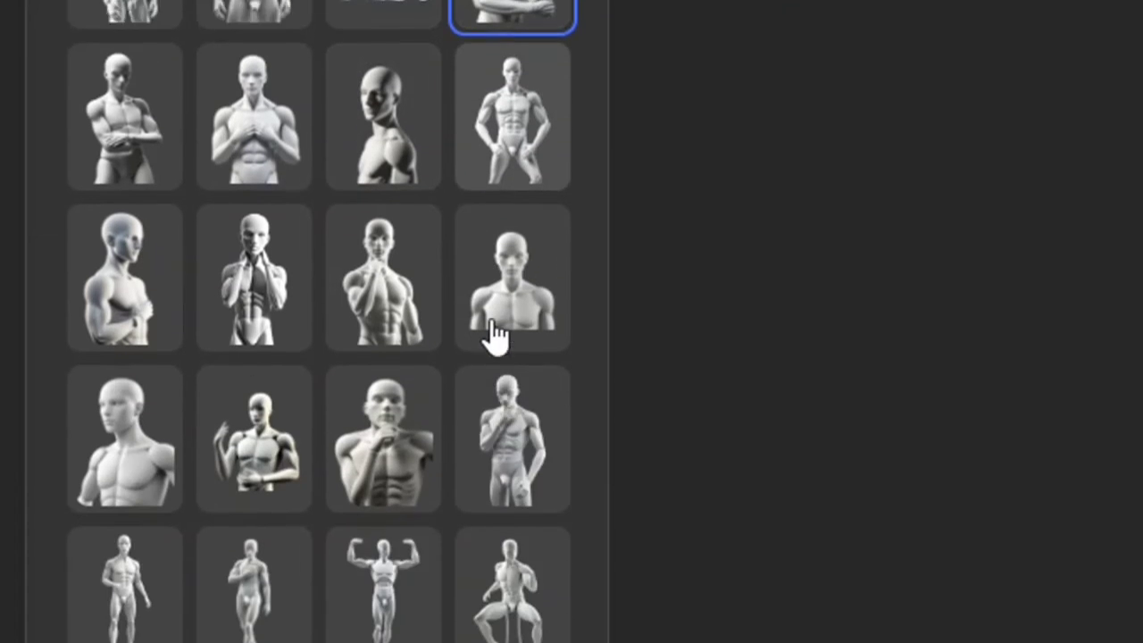
{"action": "left_click", "coordinate": [513, 250]}
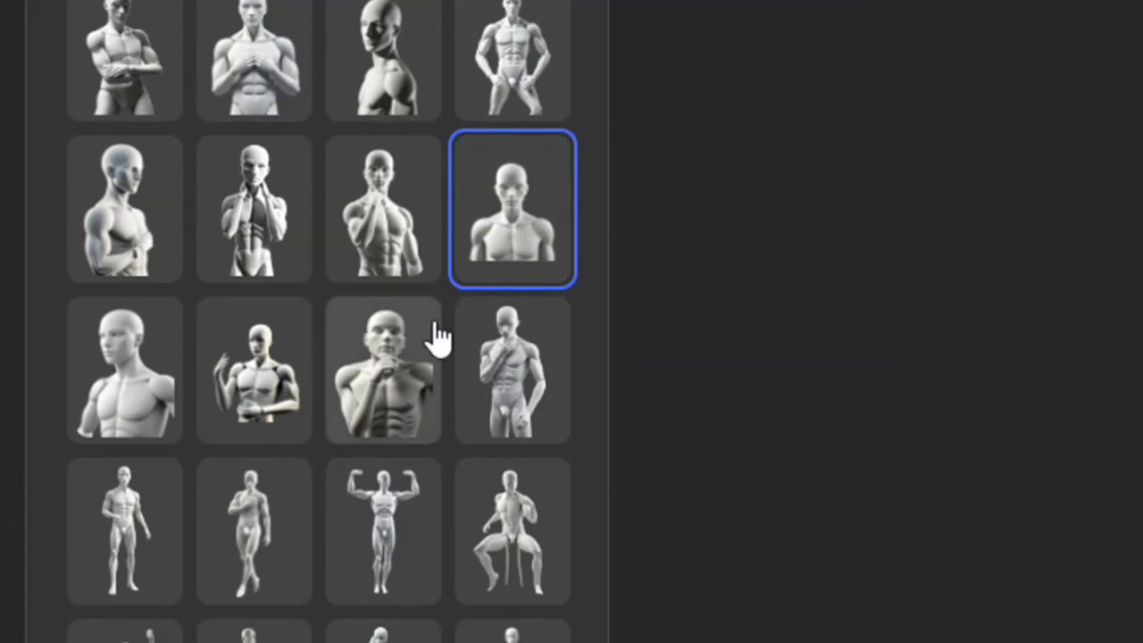
- Look through the remaining adult male poses and update the human with the selected pose
{"action": "scroll", "coordinate": [449, 456], "scroll_direction": "down", "scroll_amount": 6}
{"action": "scroll", "coordinate": [449, 470], "scroll_direction": "down", "scroll_amount": 3}
{"action": "scroll", "coordinate": [490, 173], "scroll_direction": "up", "scroll_amount": 7}
{"action": "scroll", "coordinate": [393, 563], "scroll_direction": "down", "scroll_amount": 3}
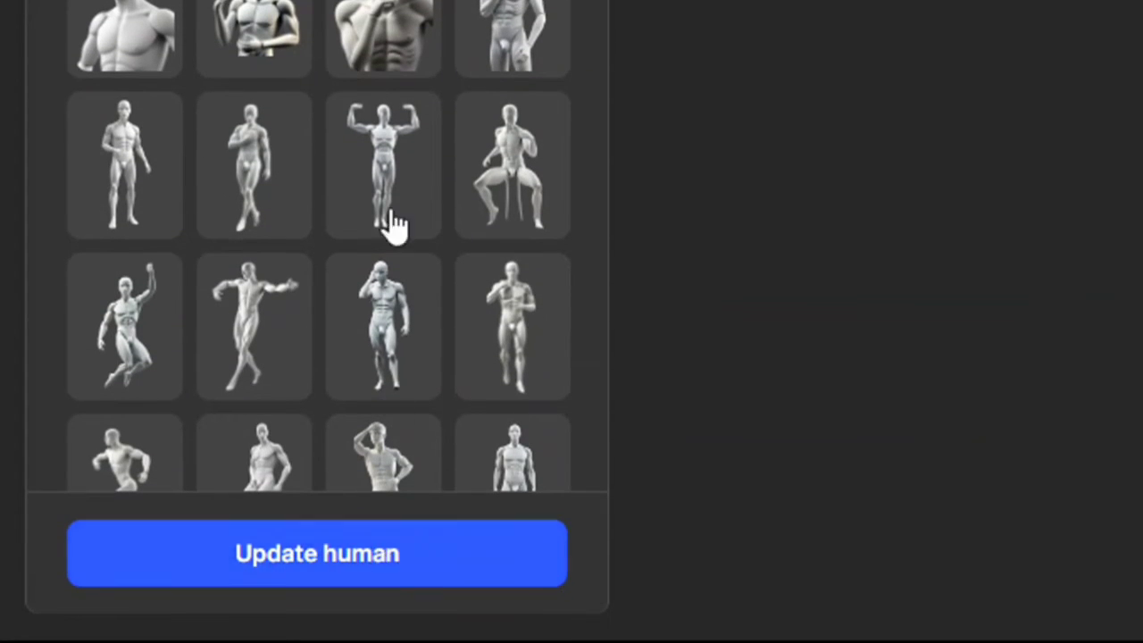
{"action": "scroll", "coordinate": [411, 134], "scroll_direction": "up", "scroll_amount": 3}
{"action": "scroll", "coordinate": [408, 173], "scroll_direction": "up", "scroll_amount": 10}
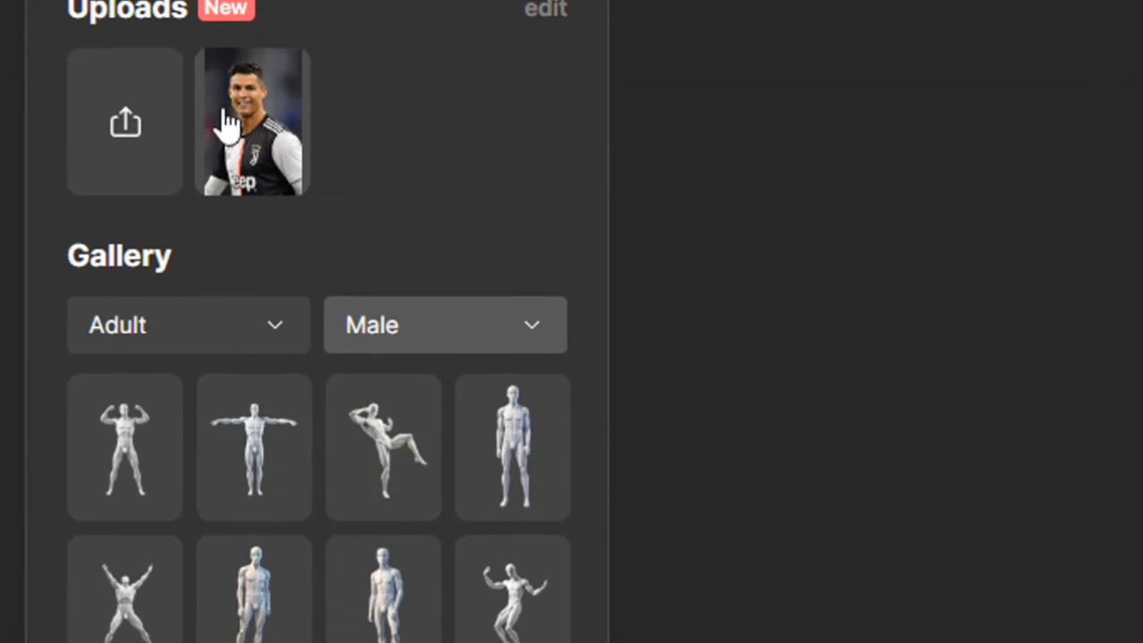
{"action": "scroll", "coordinate": [366, 572], "scroll_direction": "down", "scroll_amount": 3}
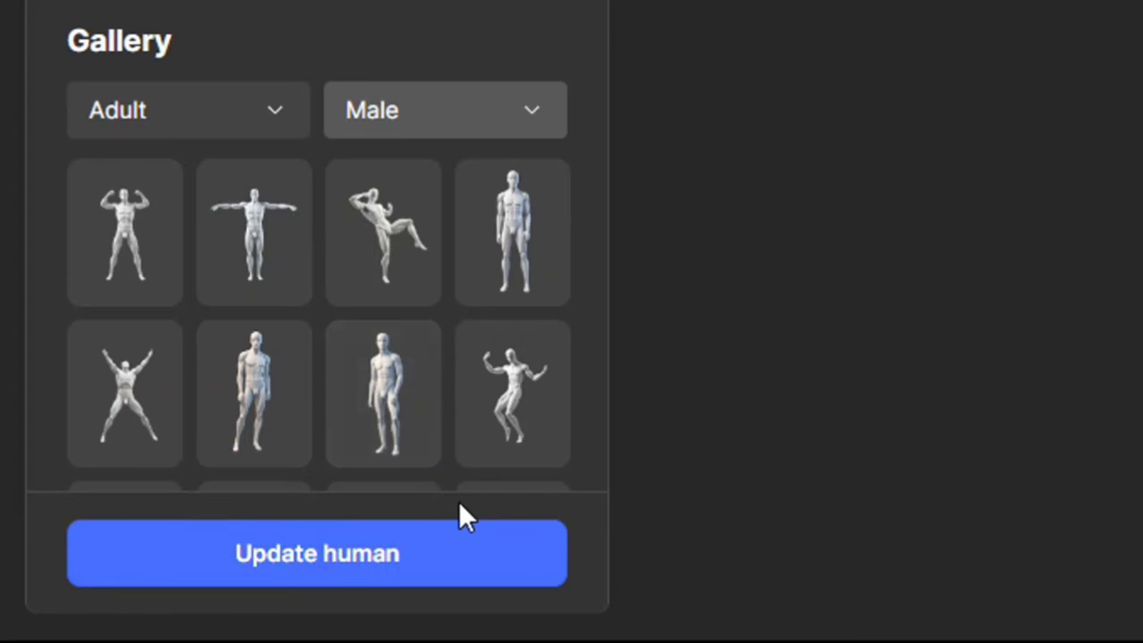
{"action": "left_click", "coordinate": [368, 561]}
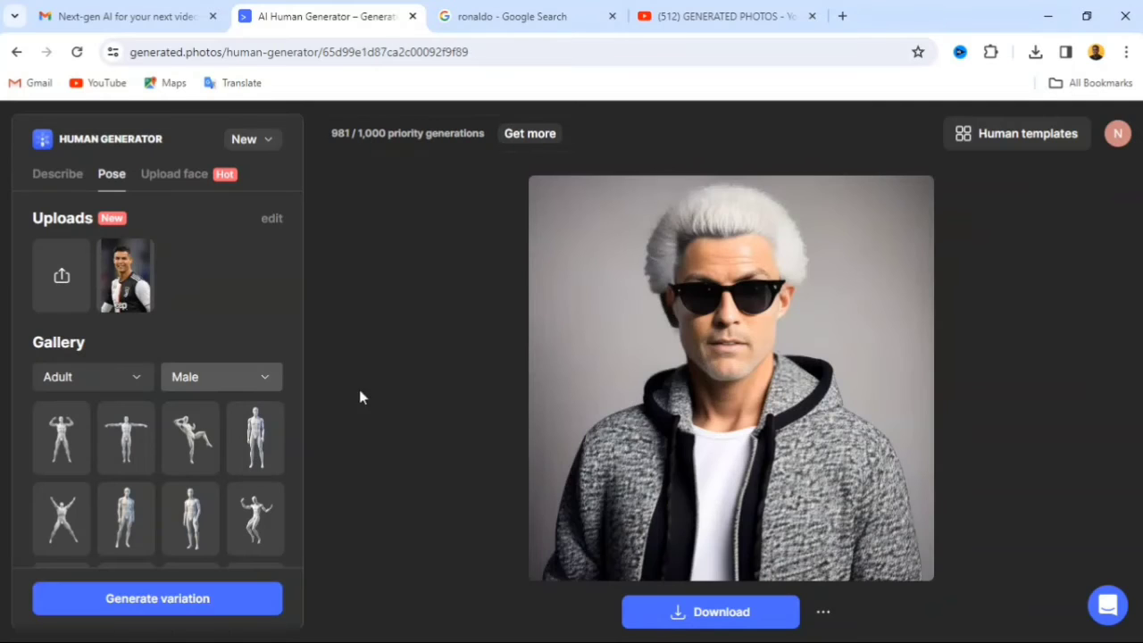
- Check the selected pose in the gallery, and briefly view the human templates
{"action": "scroll", "coordinate": [229, 490], "scroll_direction": "down", "scroll_amount": 6}
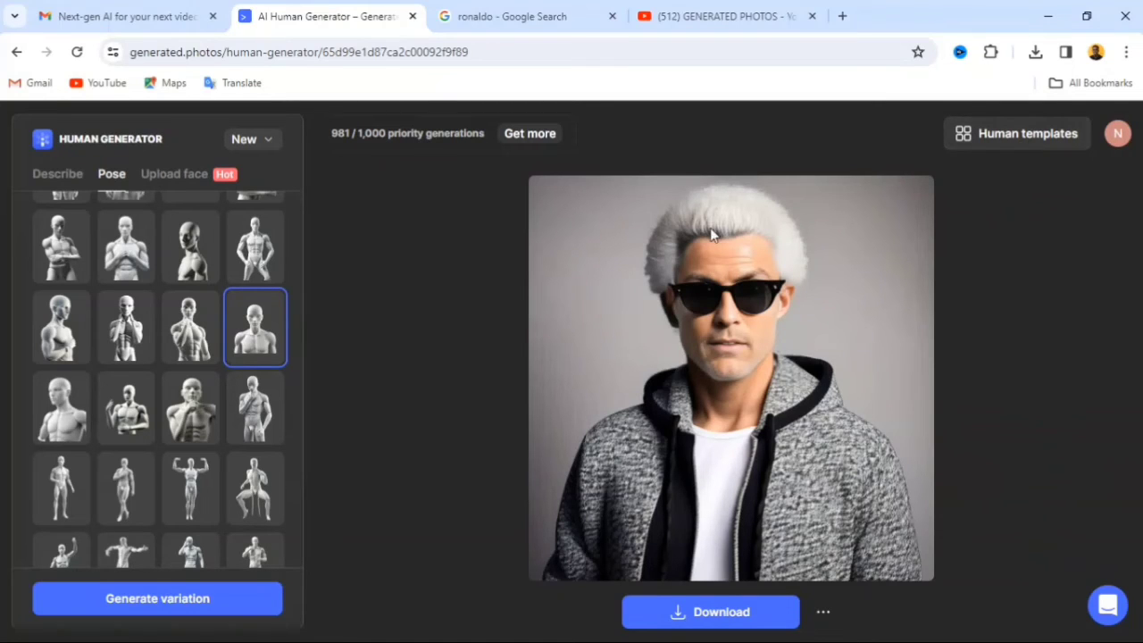
{"action": "left_click", "coordinate": [1020, 143]}
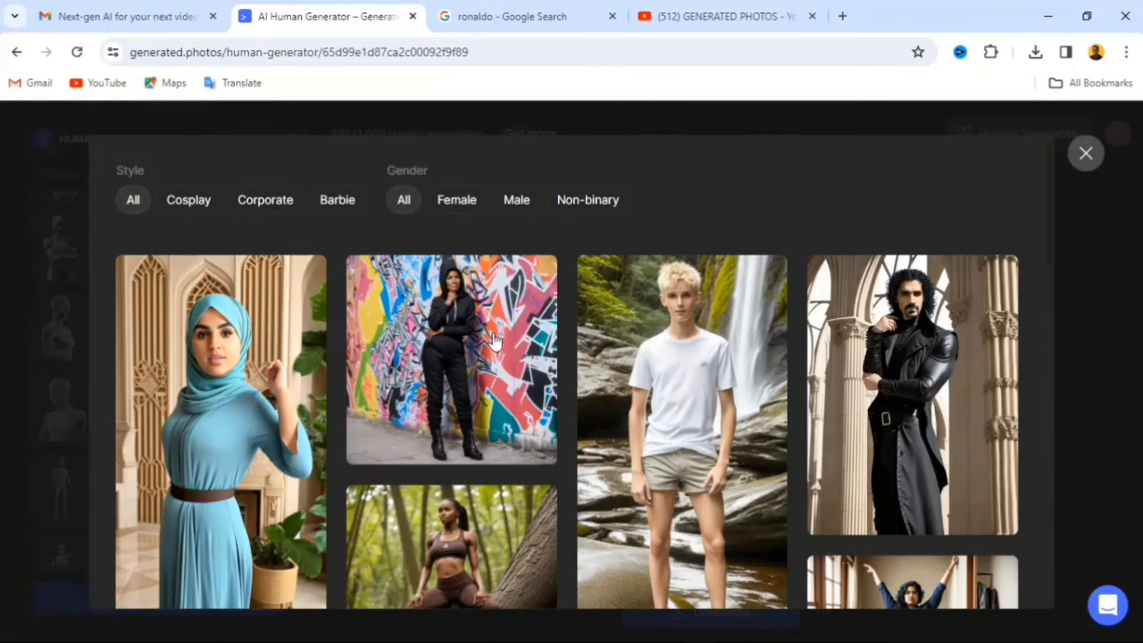
{"action": "left_click", "coordinate": [1086, 154]}
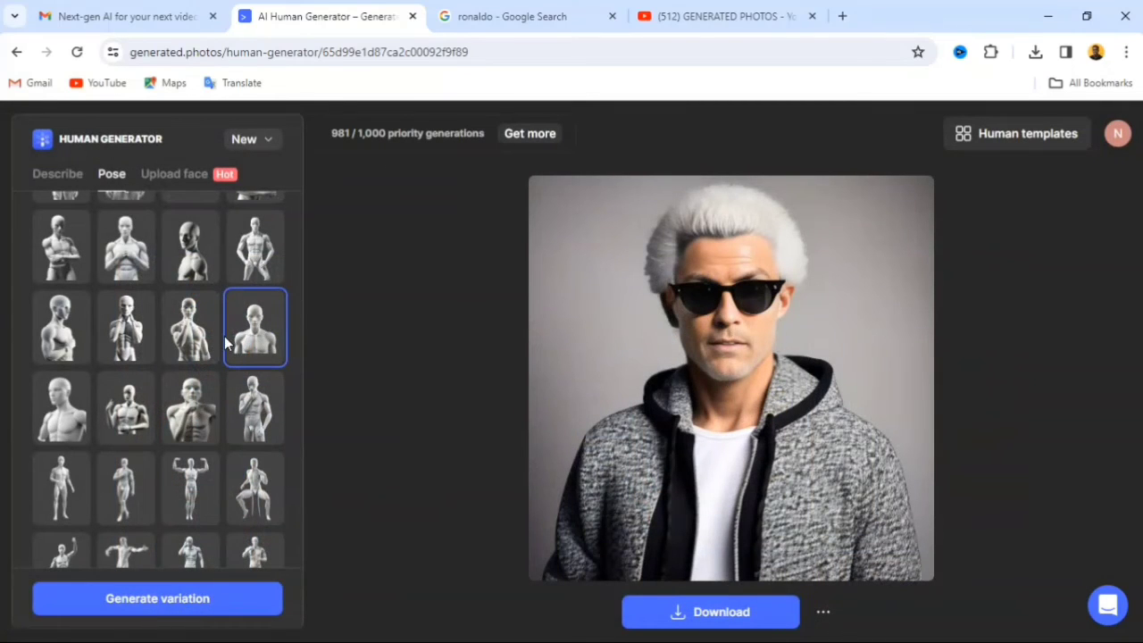
- Look through the Downloads folder for a pose image without uploading one, and view the uploaded faces
{"action": "scroll", "coordinate": [204, 388], "scroll_direction": "up", "scroll_amount": 3}
{"action": "scroll", "coordinate": [203, 385], "scroll_direction": "up", "scroll_amount": 2}
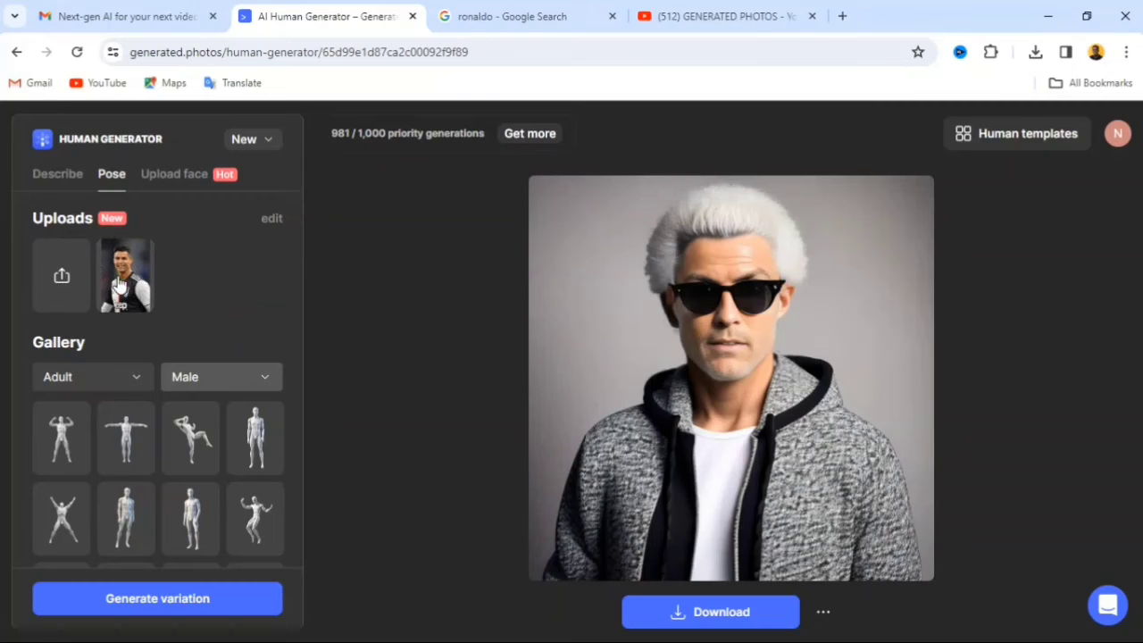
{"action": "left_click", "coordinate": [66, 279]}
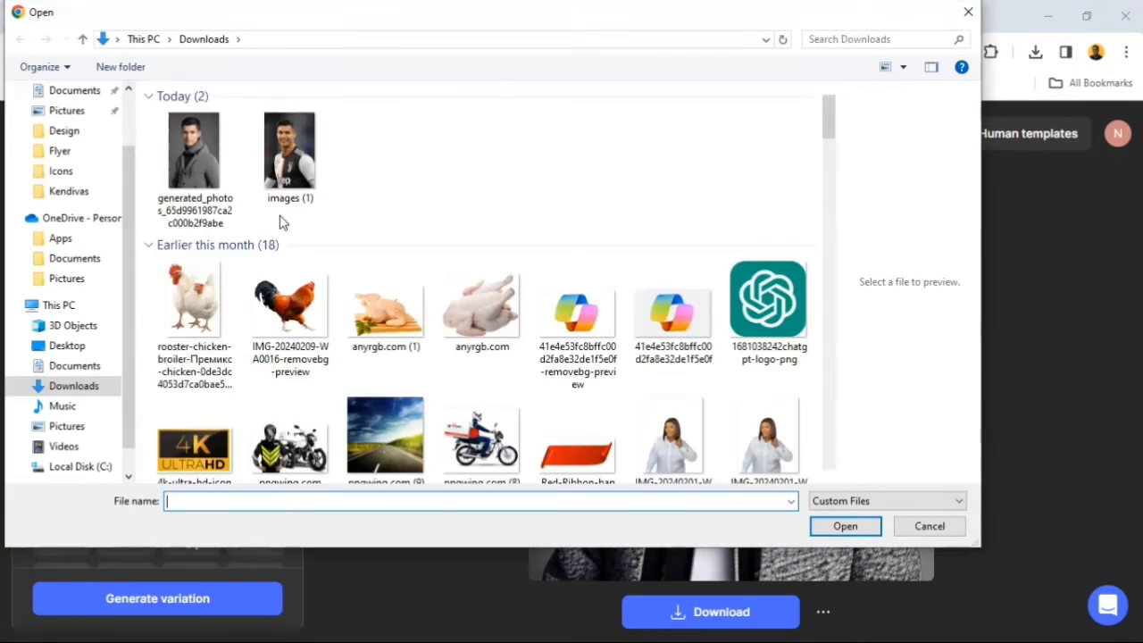
{"action": "scroll", "coordinate": [388, 274], "scroll_direction": "down", "scroll_amount": 2}
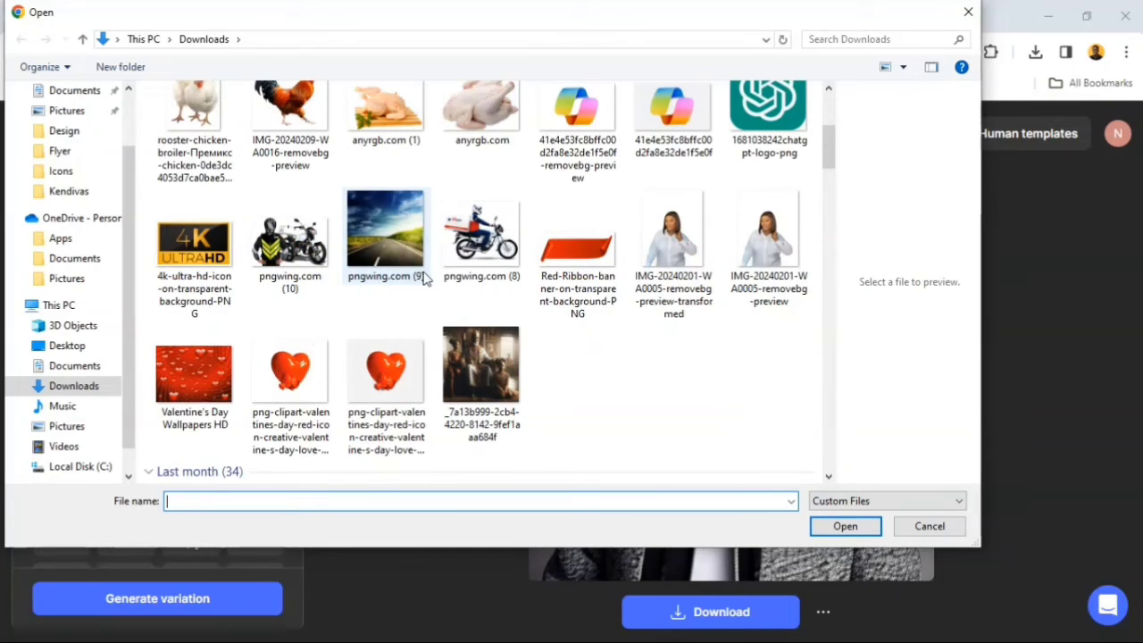
{"action": "left_click", "coordinate": [929, 526]}
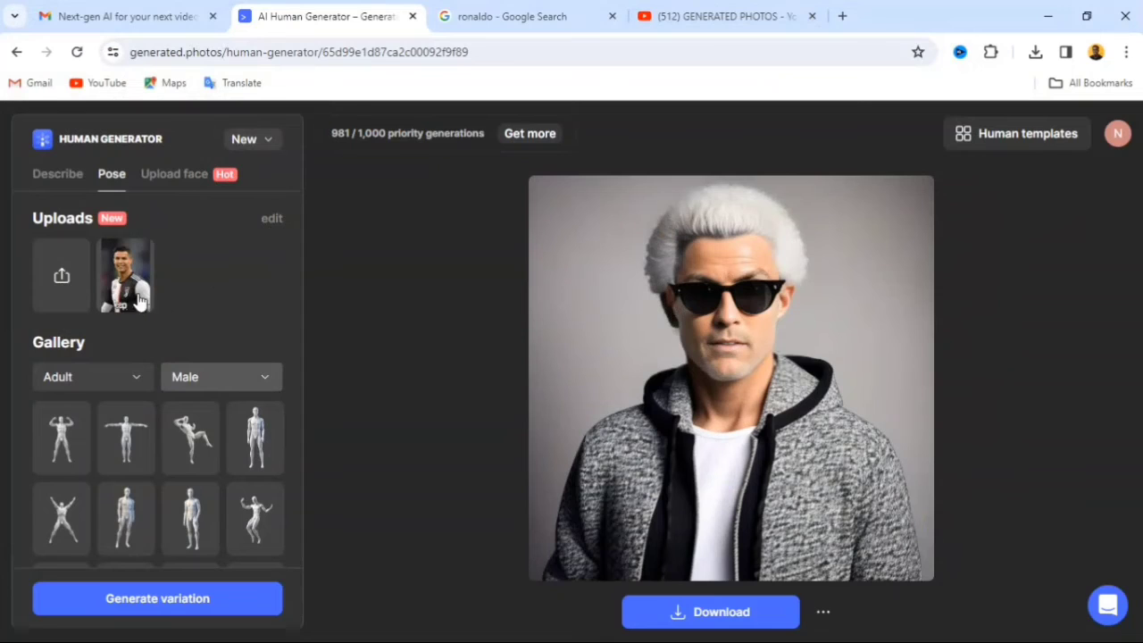
{"action": "left_click", "coordinate": [171, 178]}
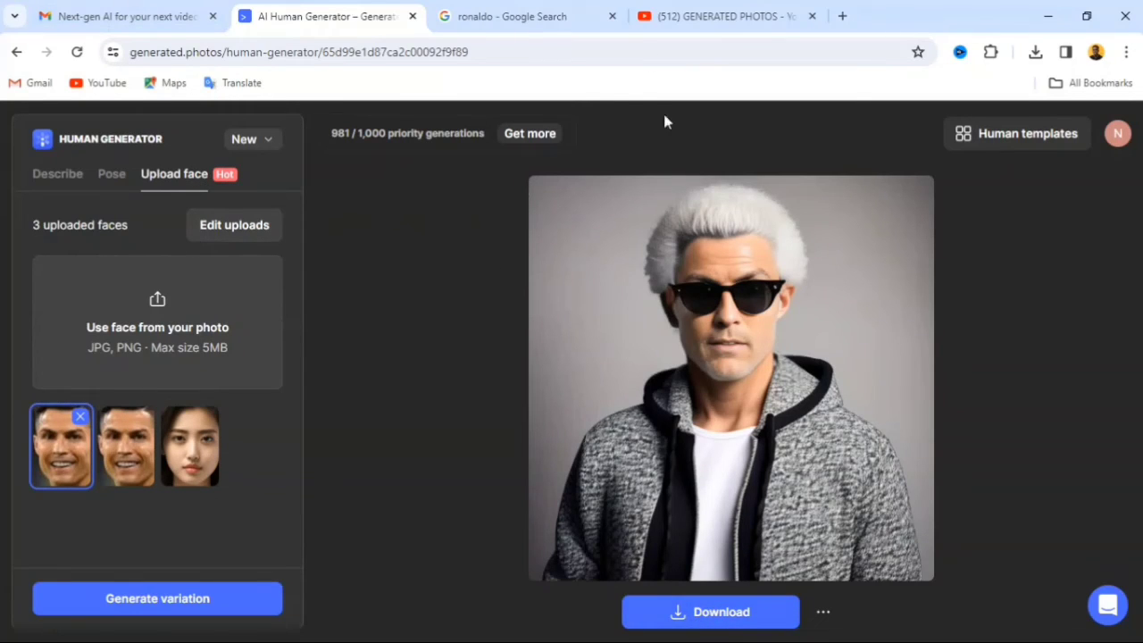
- Open the human templates, filter them to the Corporate style, and browse the results
{"action": "left_click", "coordinate": [1022, 143]}
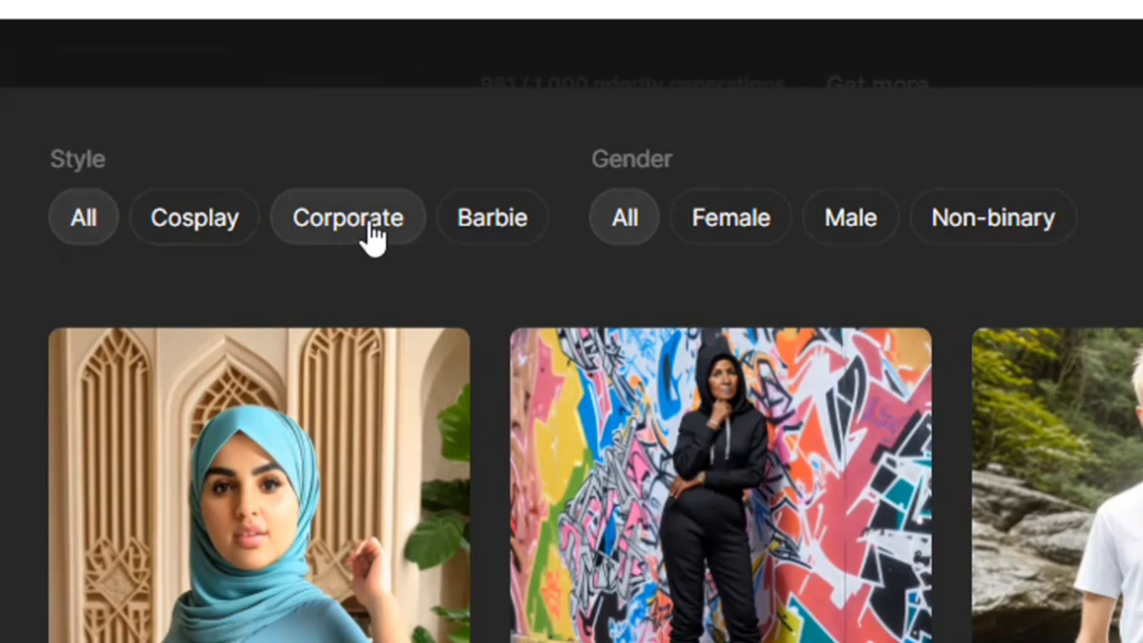
{"action": "left_click", "coordinate": [339, 223]}
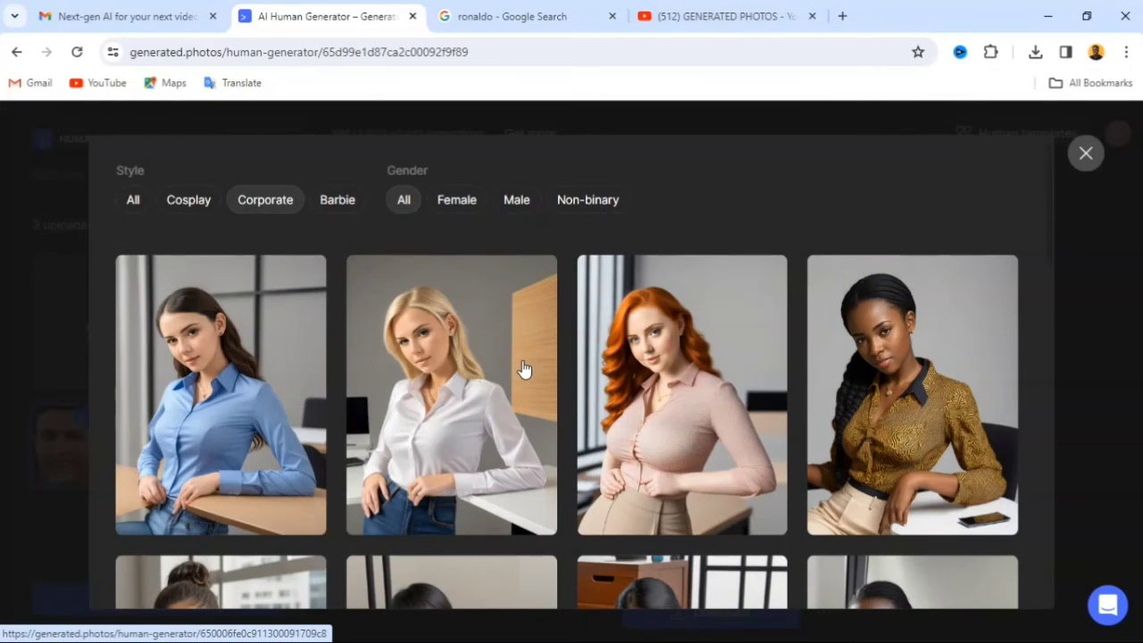
{"action": "scroll", "coordinate": [882, 569], "scroll_direction": "down", "scroll_amount": 3}
{"action": "scroll", "coordinate": [523, 373], "scroll_direction": "down", "scroll_amount": 6}
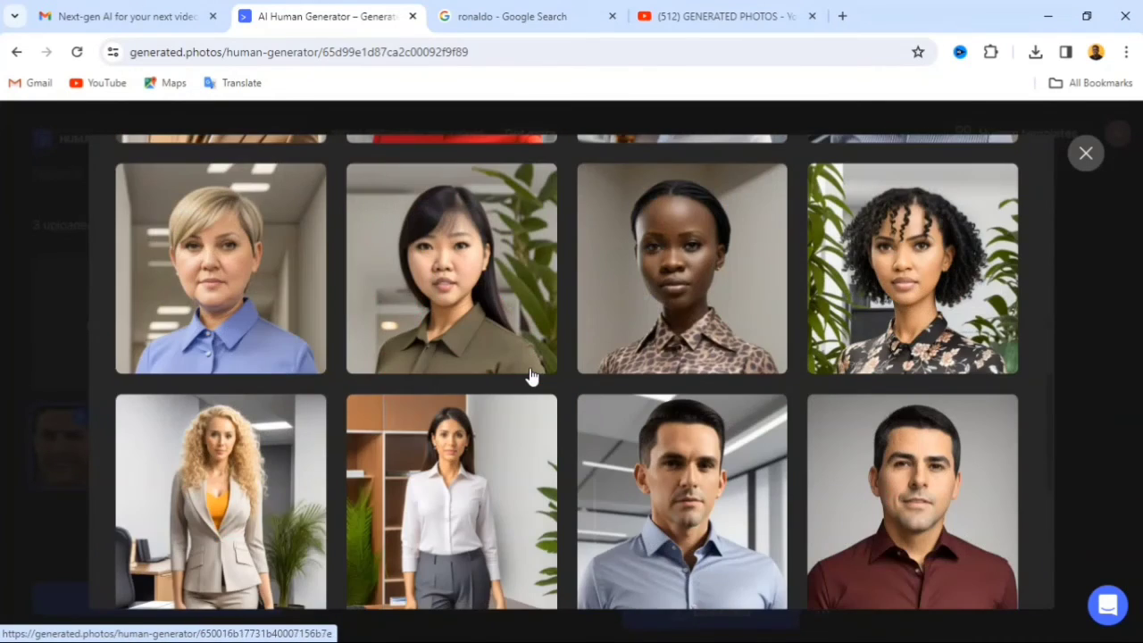
{"action": "scroll", "coordinate": [530, 373], "scroll_direction": "down", "scroll_amount": 4}
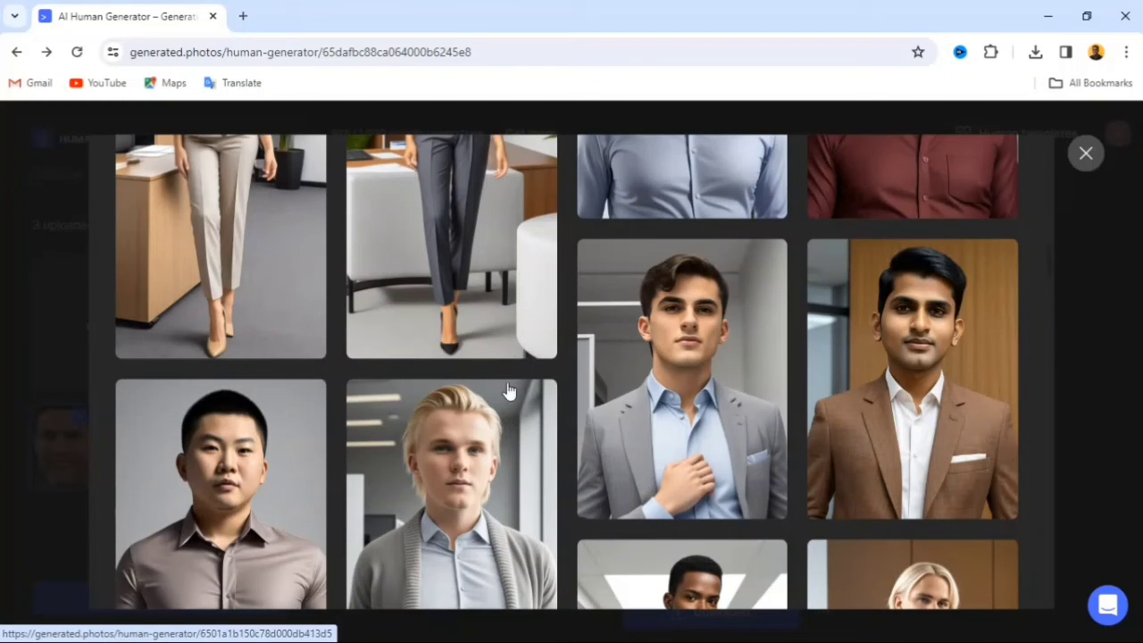
- Browse the Corporate templates and choose the dark-haired young man in a grey suit jacket and light blue shirt
{"action": "scroll", "coordinate": [540, 336], "scroll_direction": "up", "scroll_amount": 2}
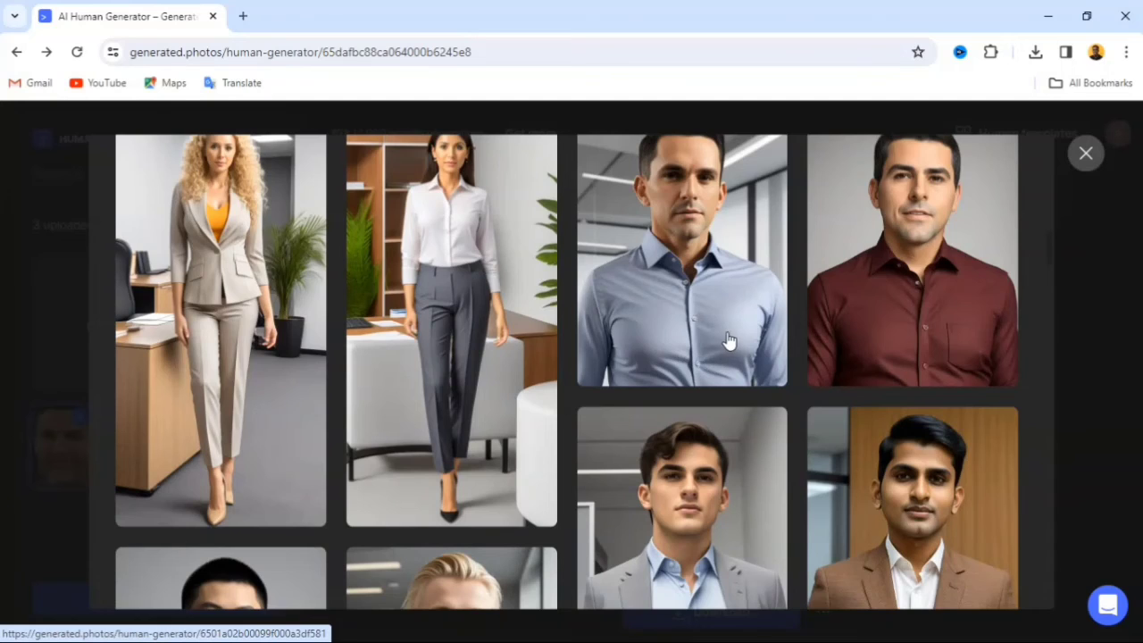
{"action": "scroll", "coordinate": [723, 348], "scroll_direction": "down", "scroll_amount": 10}
{"action": "scroll", "coordinate": [720, 355], "scroll_direction": "down", "scroll_amount": 3}
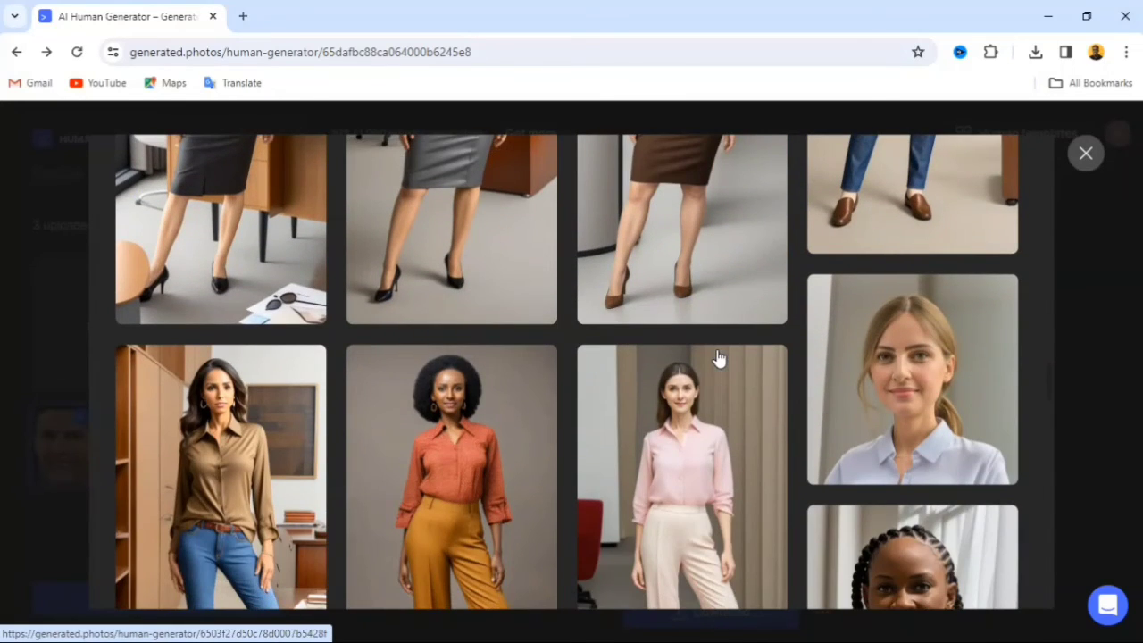
{"action": "scroll", "coordinate": [718, 357], "scroll_direction": "down", "scroll_amount": 2}
{"action": "scroll", "coordinate": [716, 357], "scroll_direction": "down", "scroll_amount": 8}
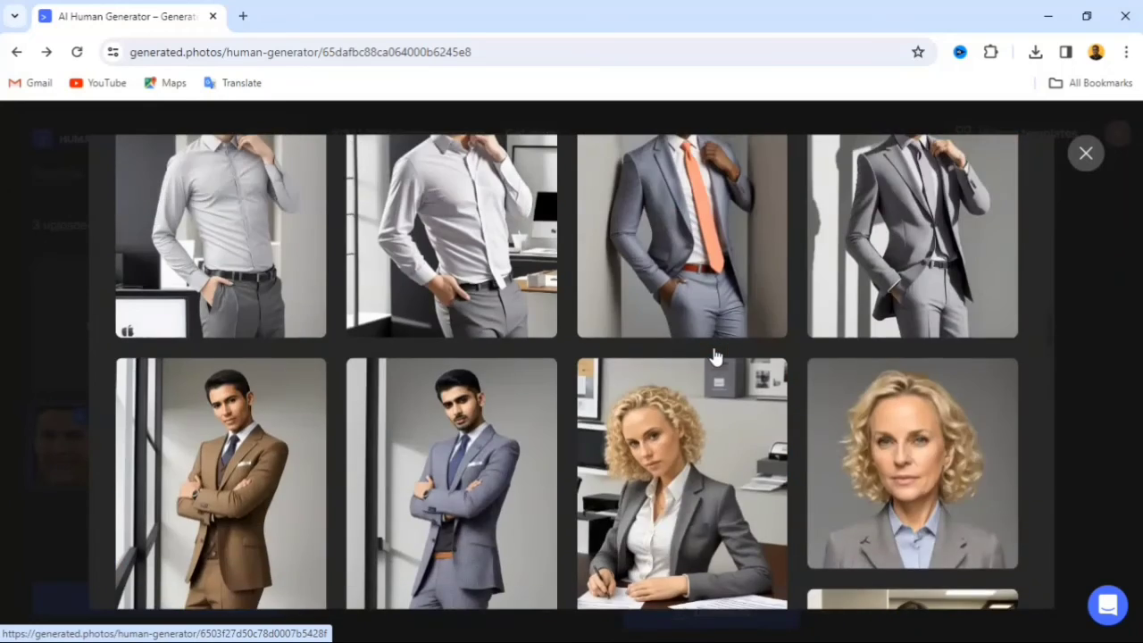
{"action": "scroll", "coordinate": [714, 357], "scroll_direction": "up", "scroll_amount": 6}
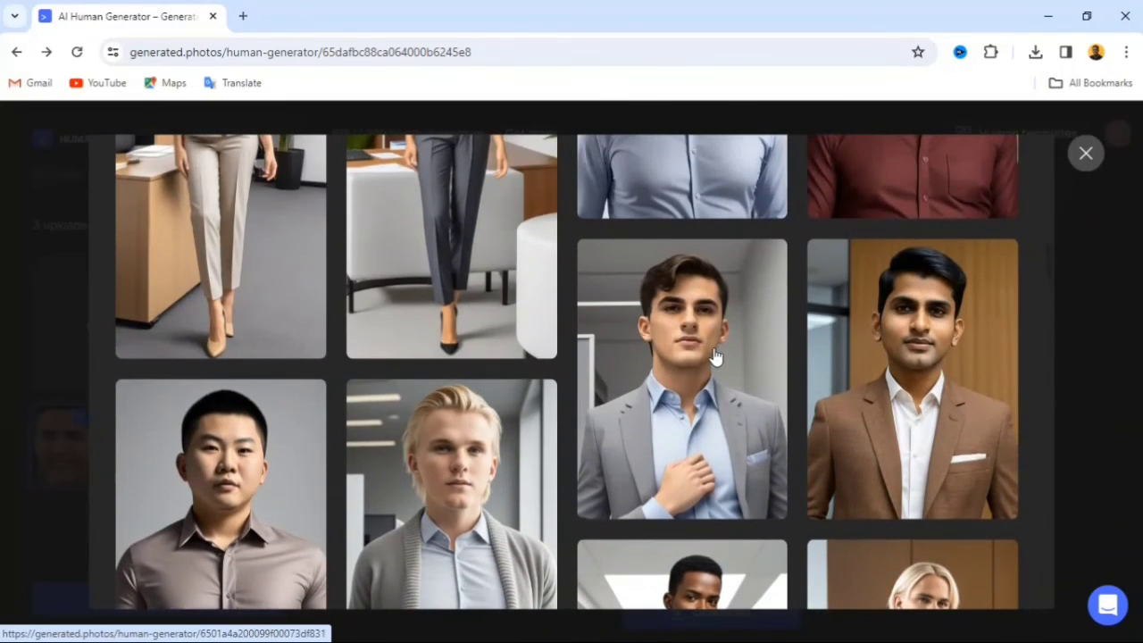
{"action": "left_click", "coordinate": [712, 385]}
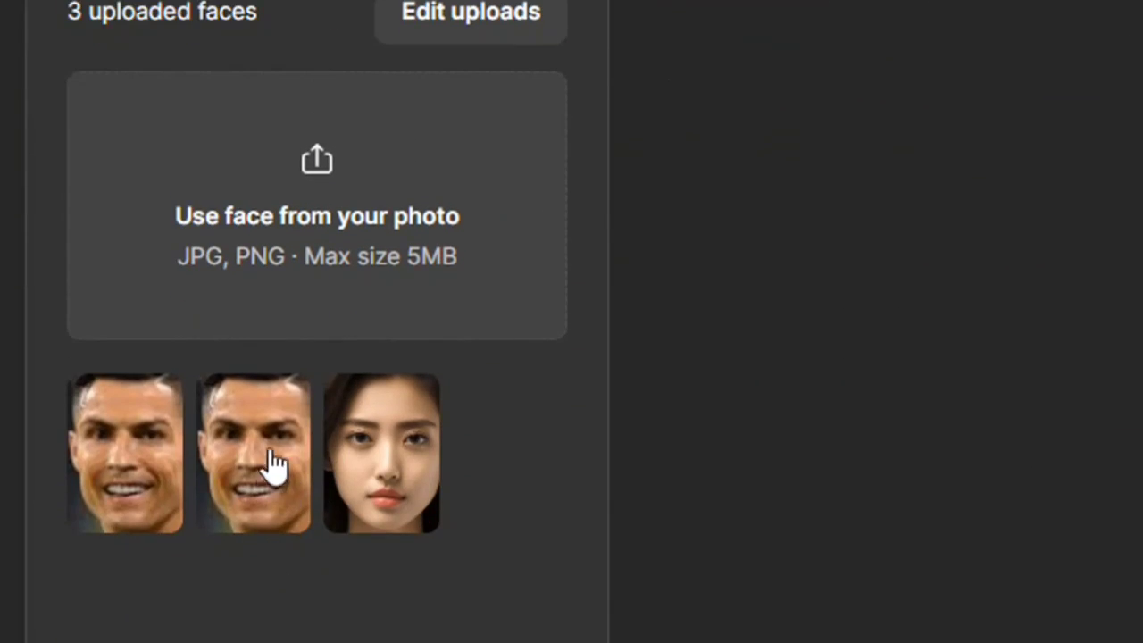
- Select the first uploaded male face and update the suit-jacket human with it
{"action": "left_click", "coordinate": [149, 500]}
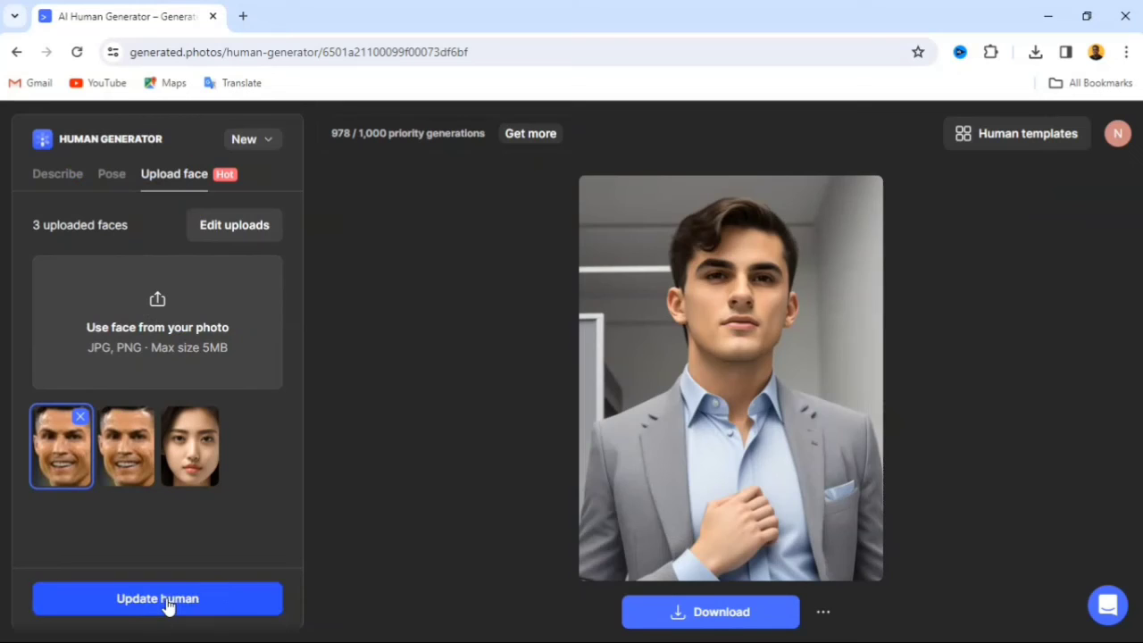
{"action": "left_click", "coordinate": [339, 571]}
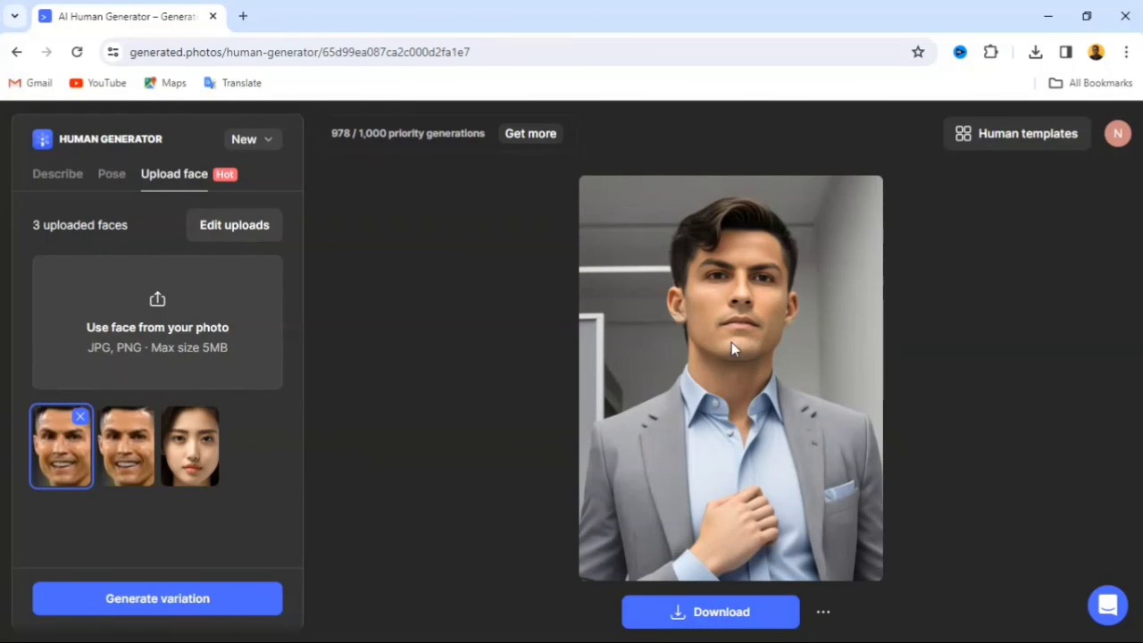
- Review the office worker's description prompt and tags, and check the clothing, footwear, accessory, background and hair settings
{"action": "left_click", "coordinate": [57, 175]}
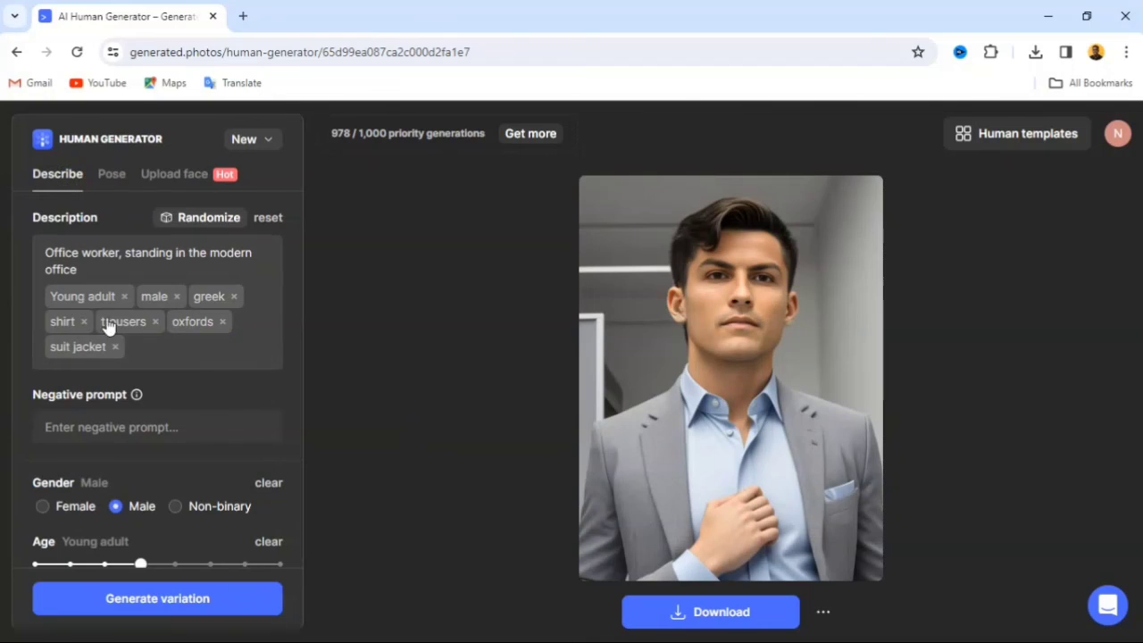
{"action": "scroll", "coordinate": [189, 362], "scroll_direction": "down", "scroll_amount": 10}
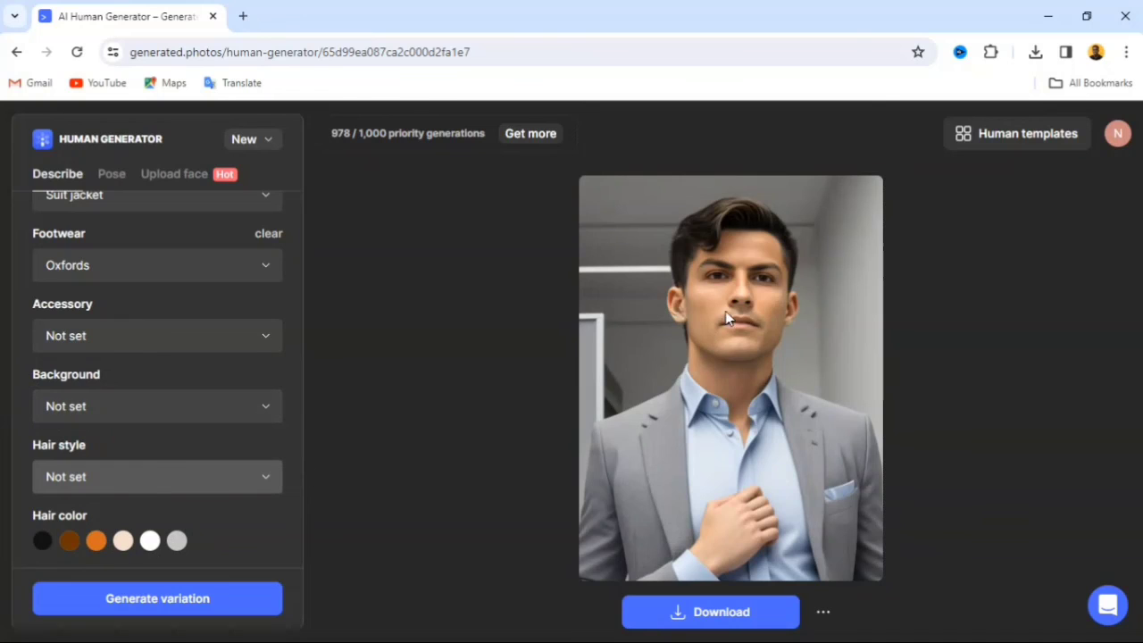
{"action": "scroll", "coordinate": [165, 338], "scroll_direction": "up", "scroll_amount": 3}
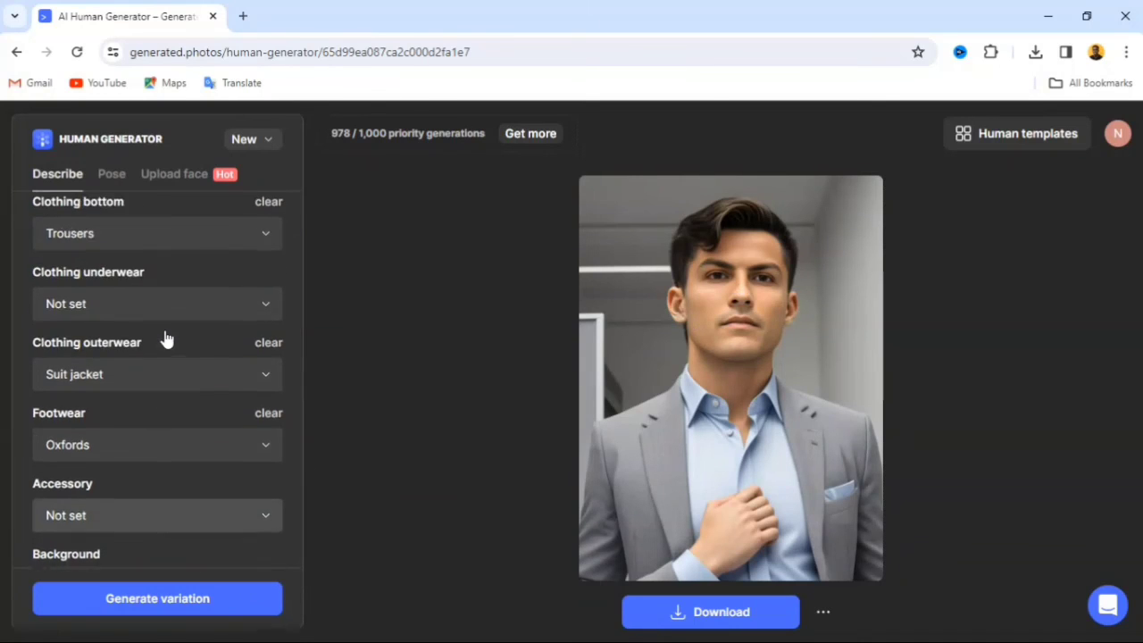
{"action": "scroll", "coordinate": [164, 329], "scroll_direction": "up", "scroll_amount": 6}
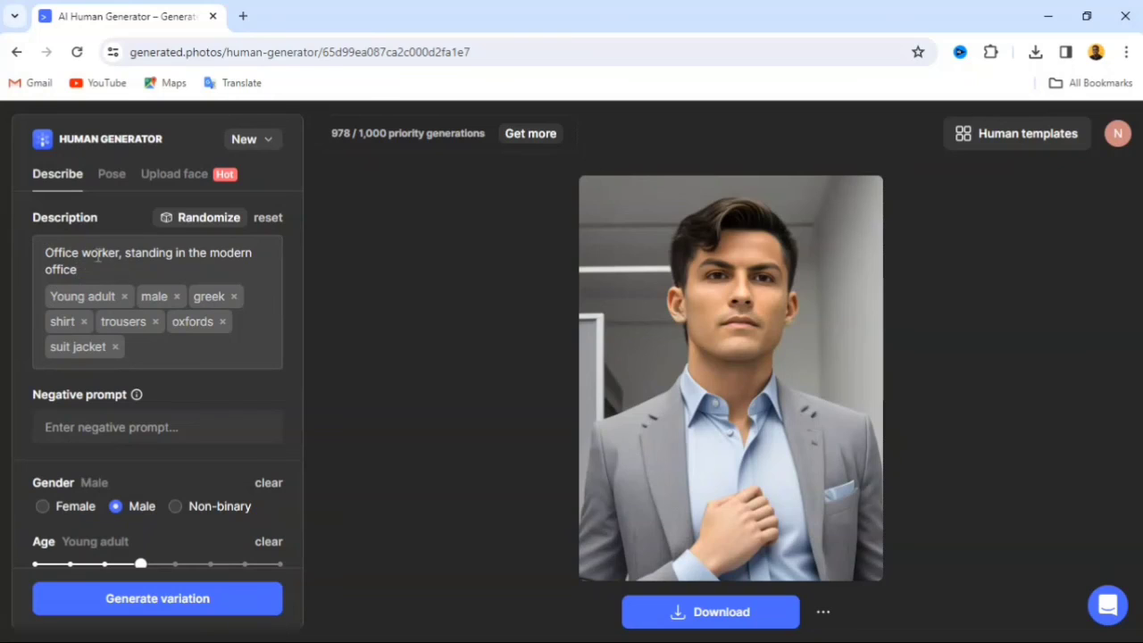
{"action": "left_click", "coordinate": [133, 270]}
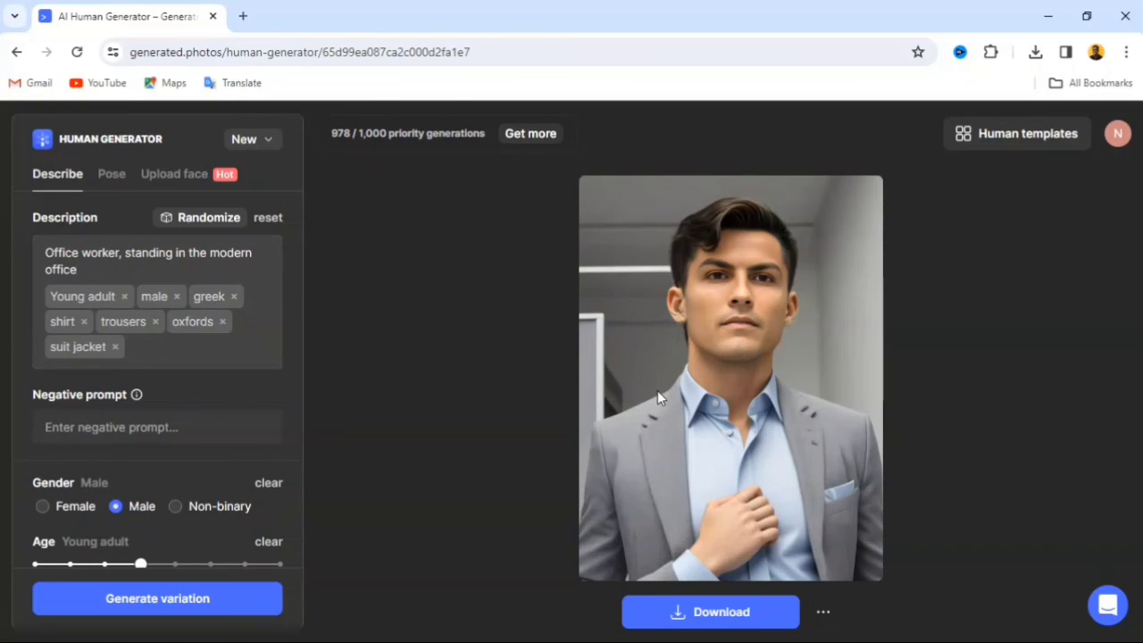
- Browse the human templates in all styles and choose the smiling woman in a maxi dress on the sunset beach
{"action": "left_click", "coordinate": [1020, 136]}
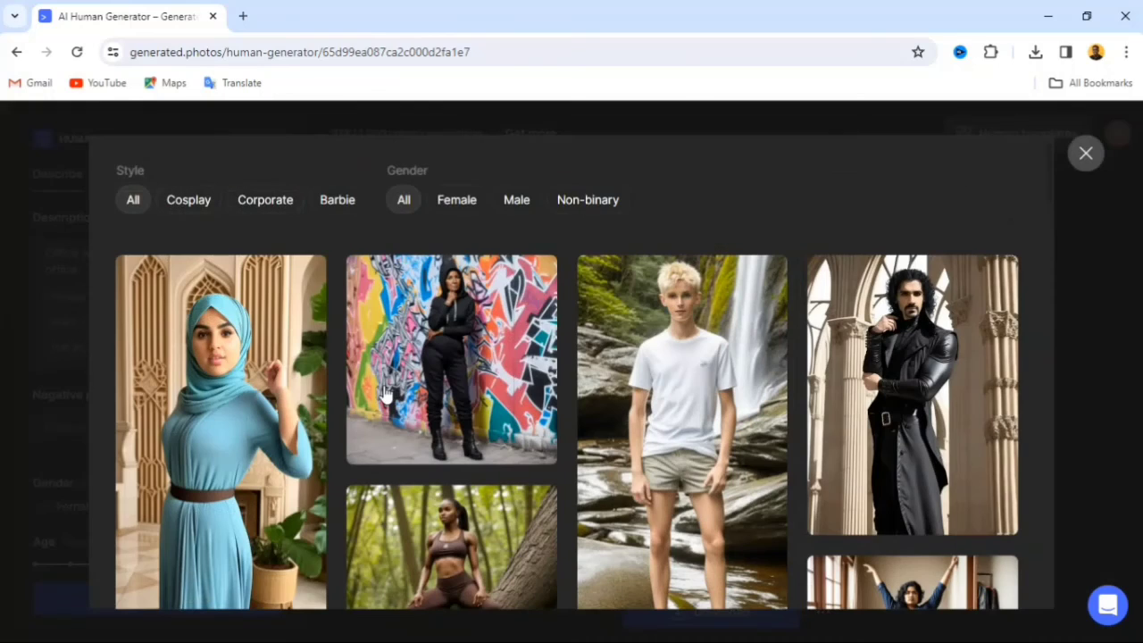
{"action": "scroll", "coordinate": [366, 370], "scroll_direction": "down", "scroll_amount": 4}
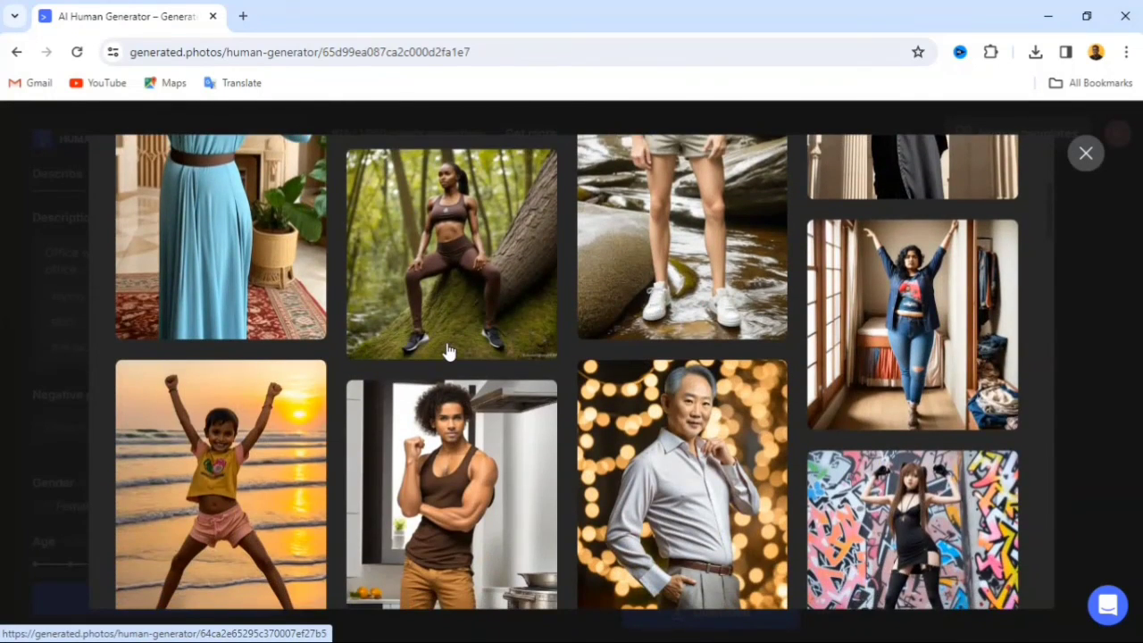
{"action": "scroll", "coordinate": [448, 351], "scroll_direction": "down", "scroll_amount": 2}
{"action": "scroll", "coordinate": [449, 350], "scroll_direction": "down", "scroll_amount": 5}
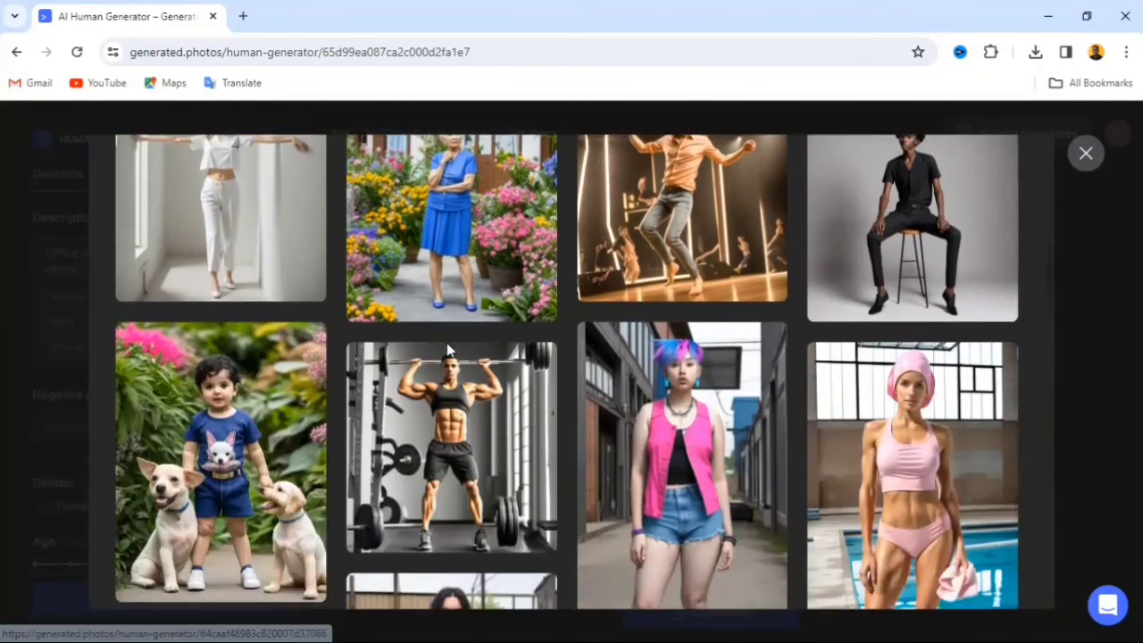
{"action": "scroll", "coordinate": [449, 350], "scroll_direction": "down", "scroll_amount": 3}
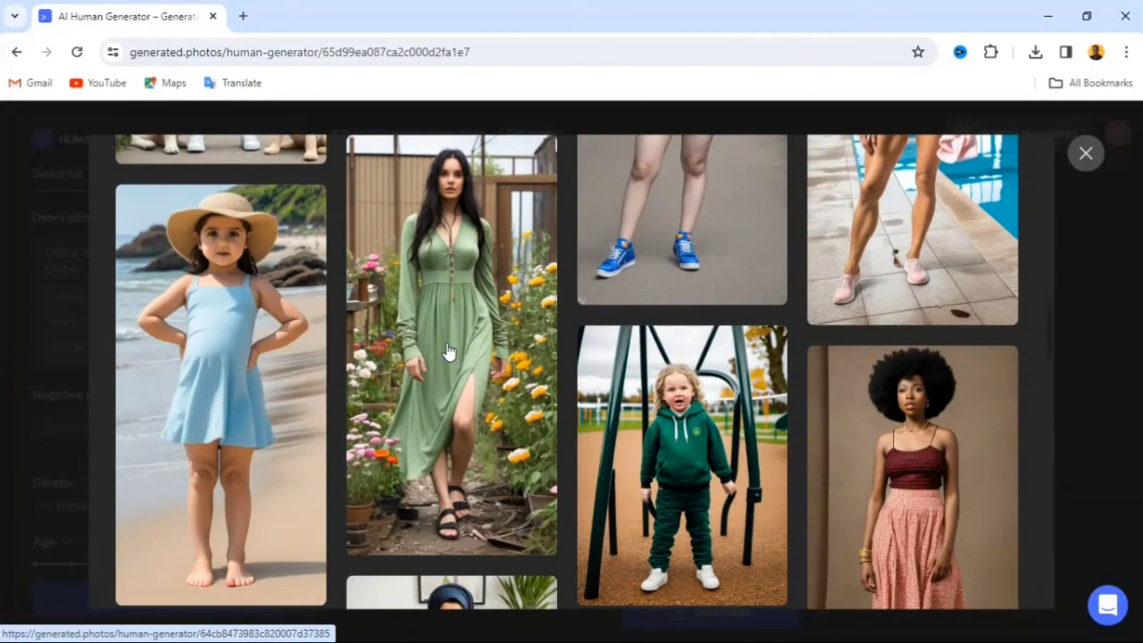
{"action": "scroll", "coordinate": [448, 351], "scroll_direction": "down", "scroll_amount": 1}
{"action": "scroll", "coordinate": [449, 350], "scroll_direction": "down", "scroll_amount": 3}
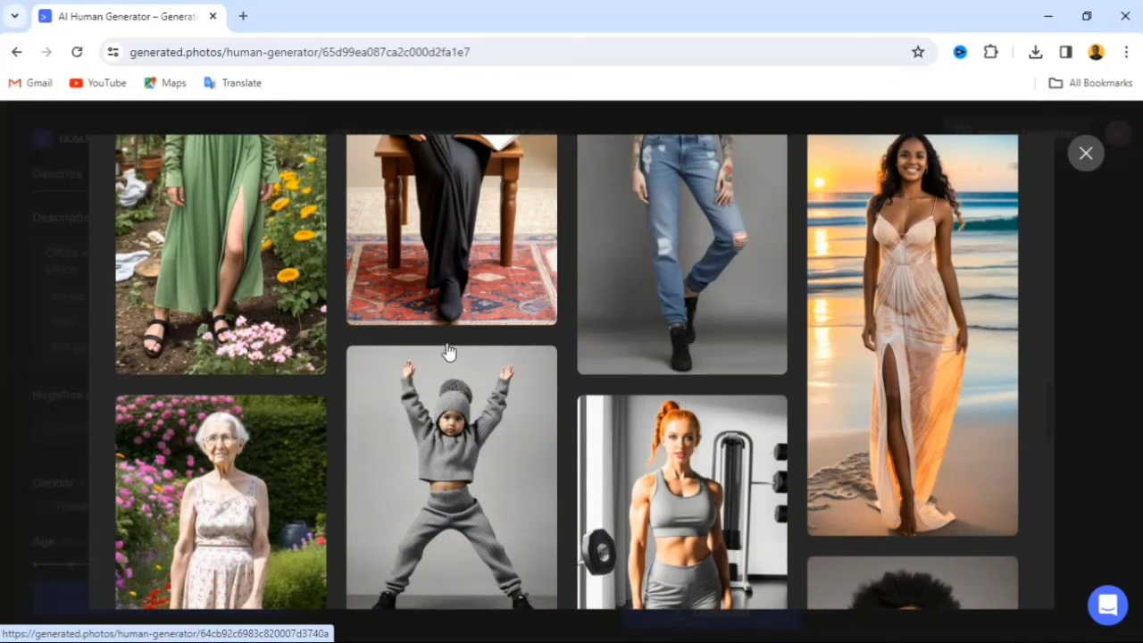
{"action": "left_click", "coordinate": [898, 306]}
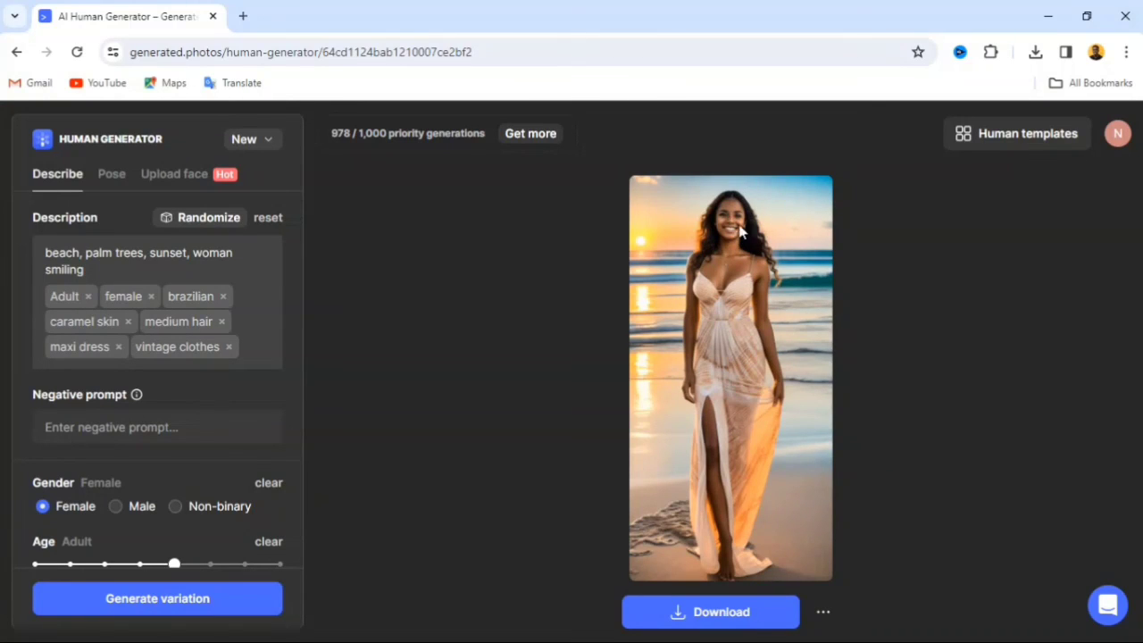
- Select the uploaded female face and update the beach human with it
{"action": "left_click", "coordinate": [171, 174]}
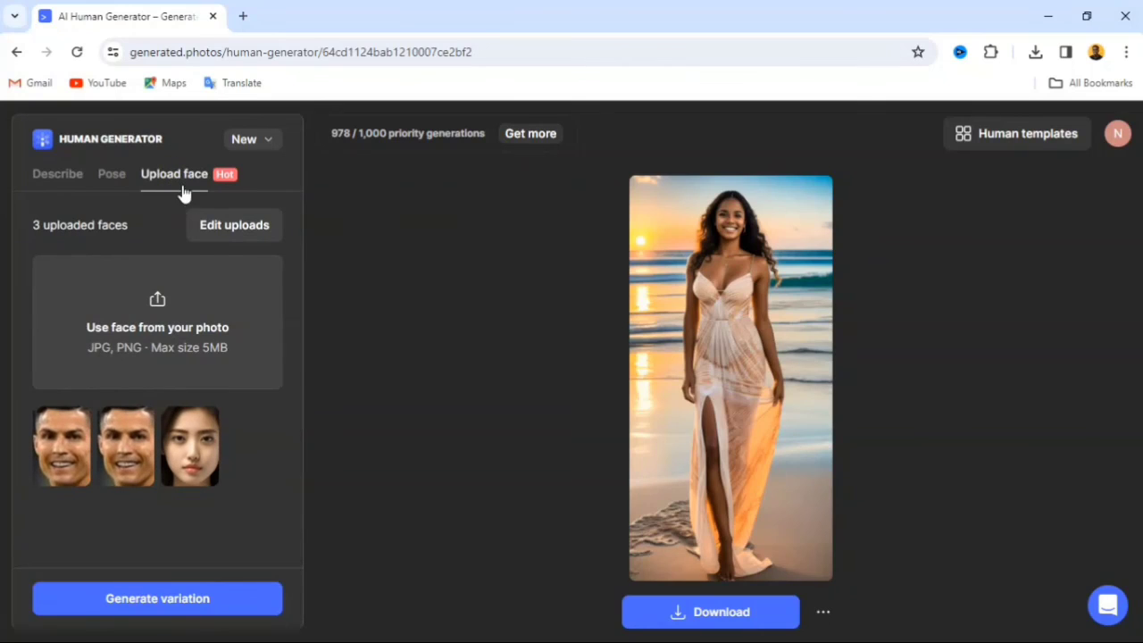
{"action": "left_click", "coordinate": [205, 458]}
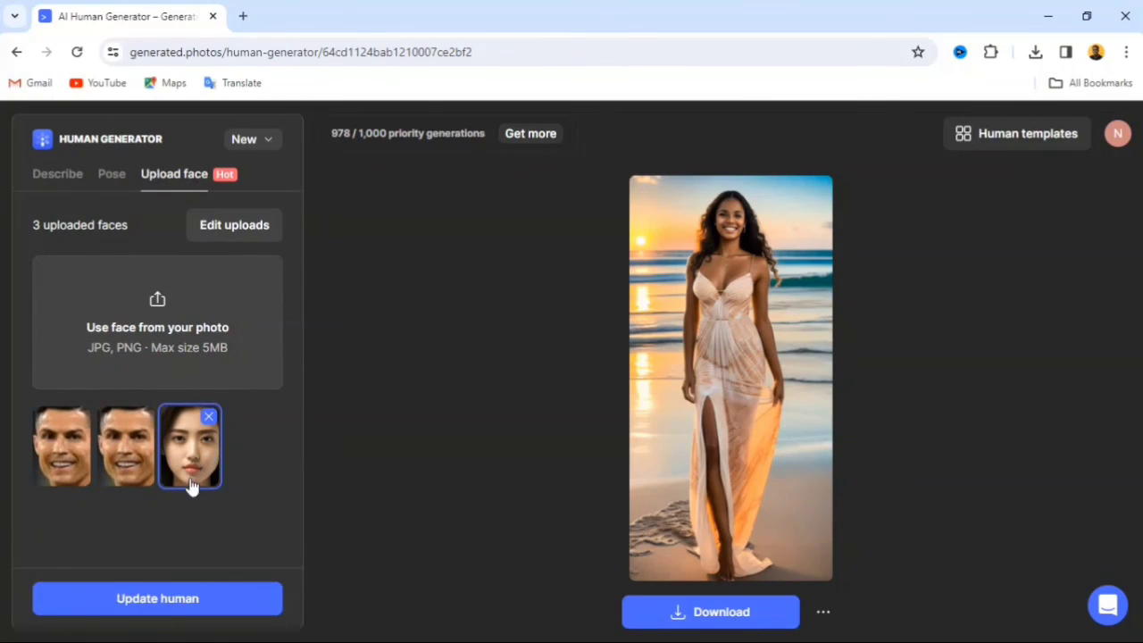
{"action": "left_click", "coordinate": [183, 607]}
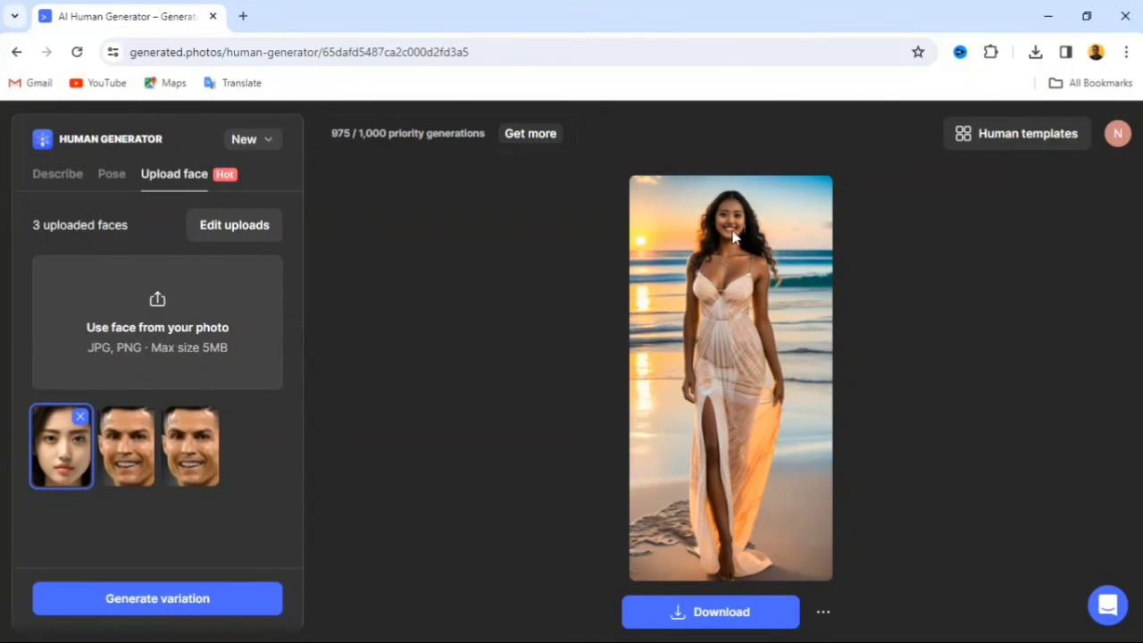
- Download the updated beach human as a JPEG image into the Downloads folder, keeping the suggested file name
{"action": "left_click", "coordinate": [750, 618]}
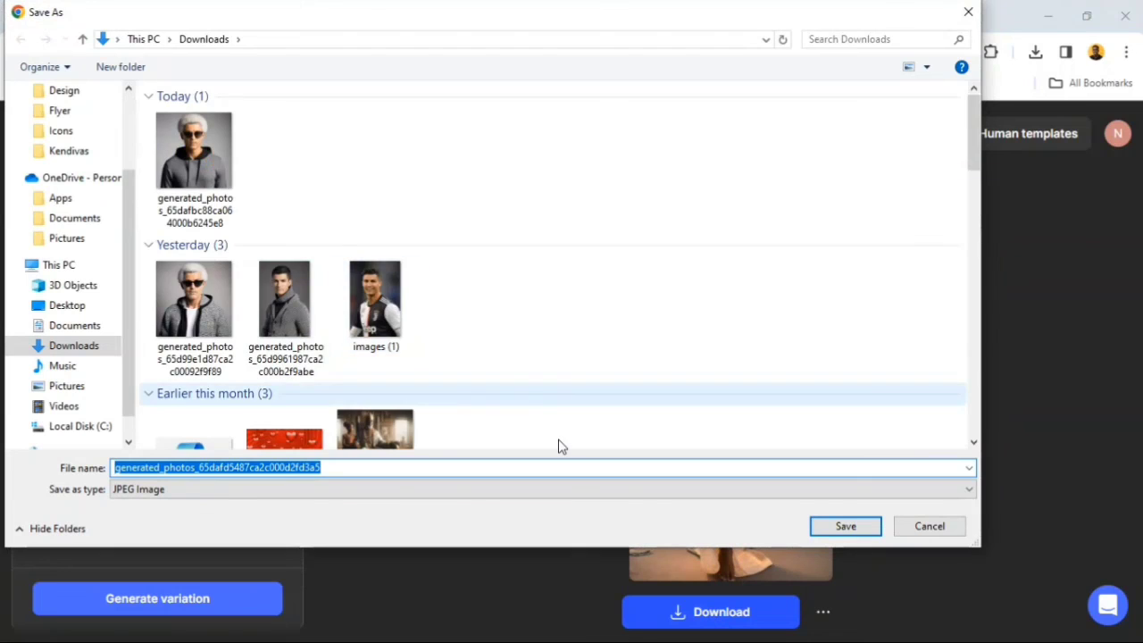
{"action": "left_click", "coordinate": [844, 526]}
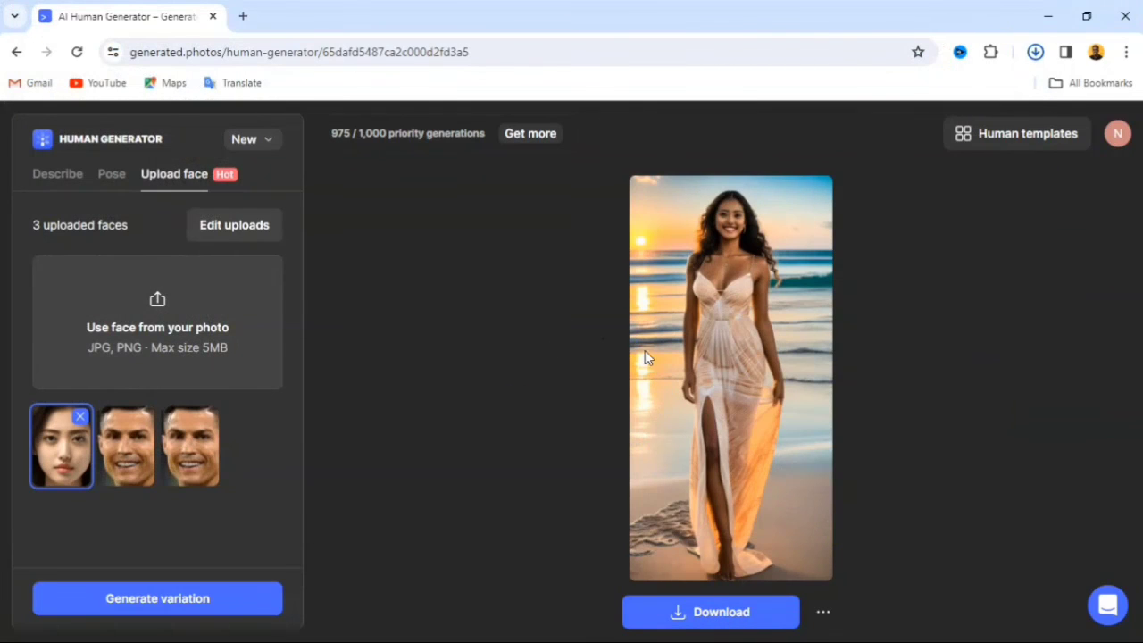
{"action": "left_click", "coordinate": [920, 337]}
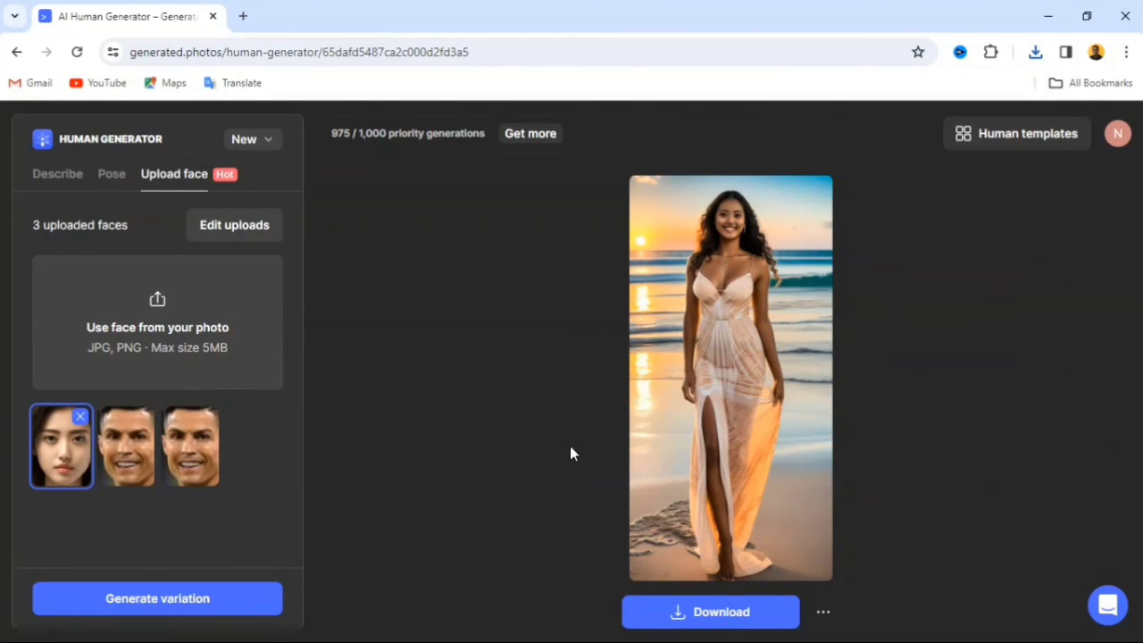